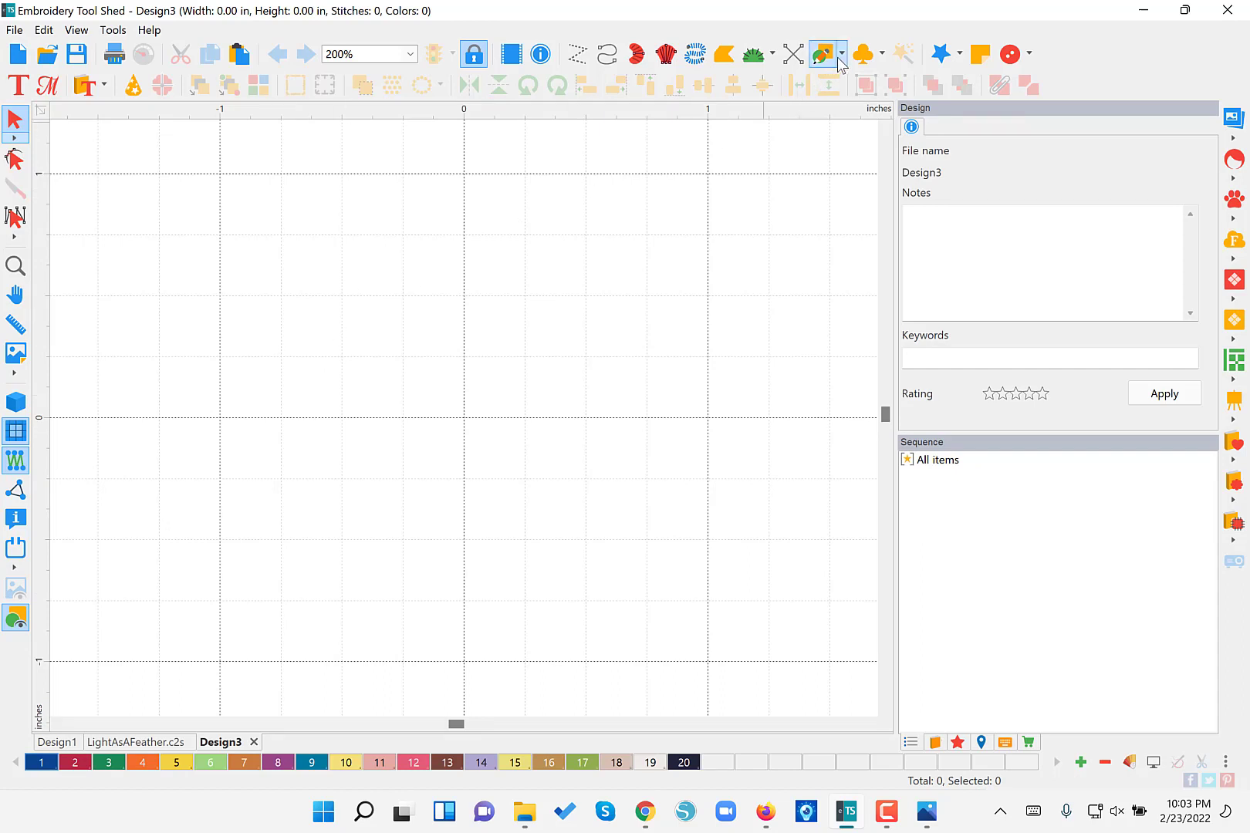
- Draw a rounded rectangle outline about 1.50 in wide and 2.25 in high around the vertical centre line and select it
{"action": "key", "text": "ctrl"}
{"action": "key", "text": "ctrl"}
{"action": "left_click", "coordinate": [843, 54]}
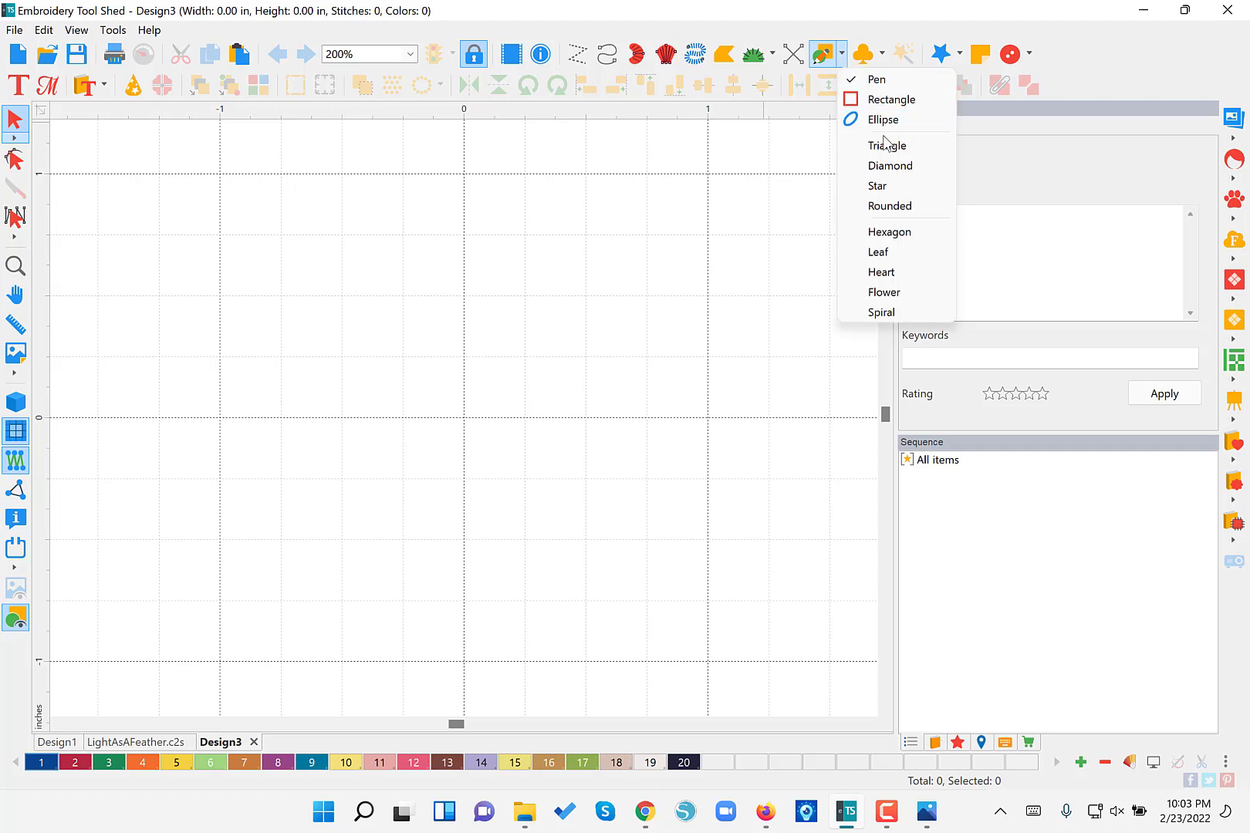
{"action": "left_click", "coordinate": [925, 209]}
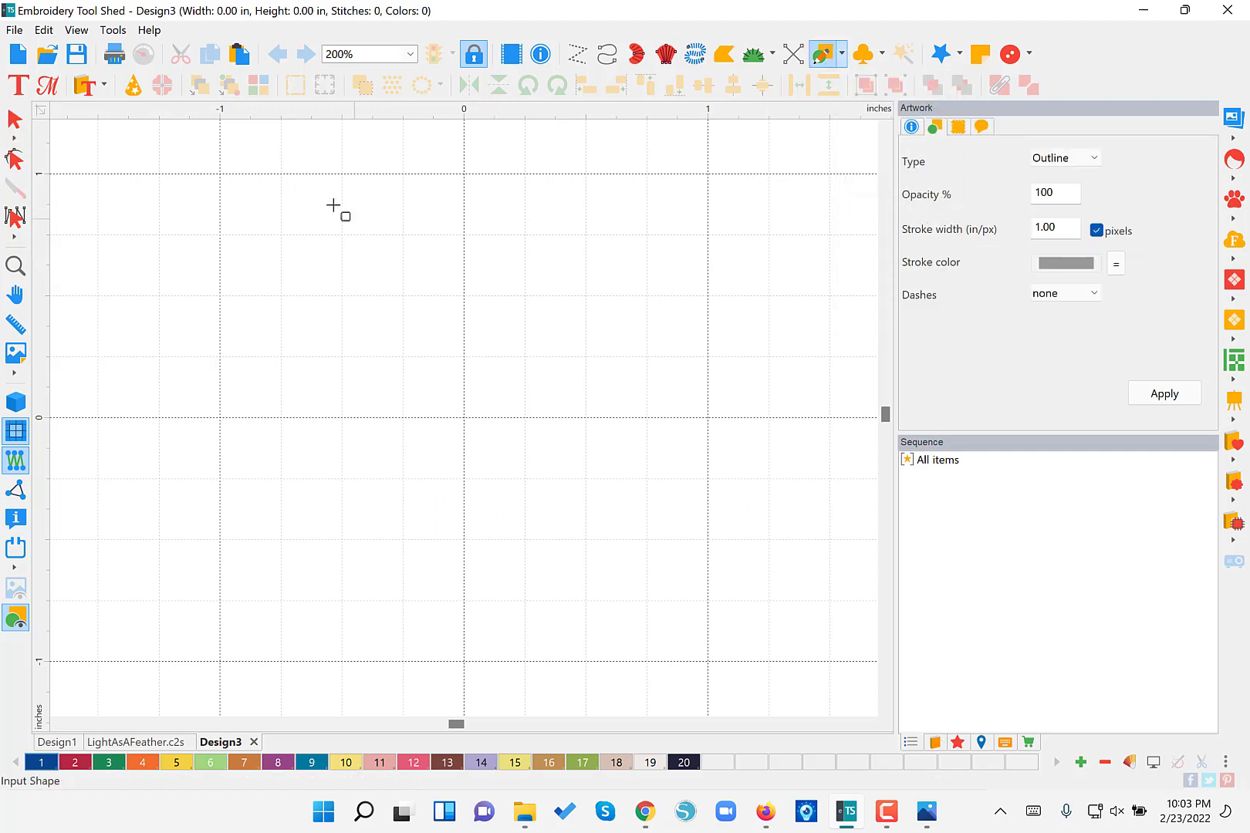
{"action": "left_click_drag", "start_coordinate": [281, 174], "coordinate": [641, 723]}
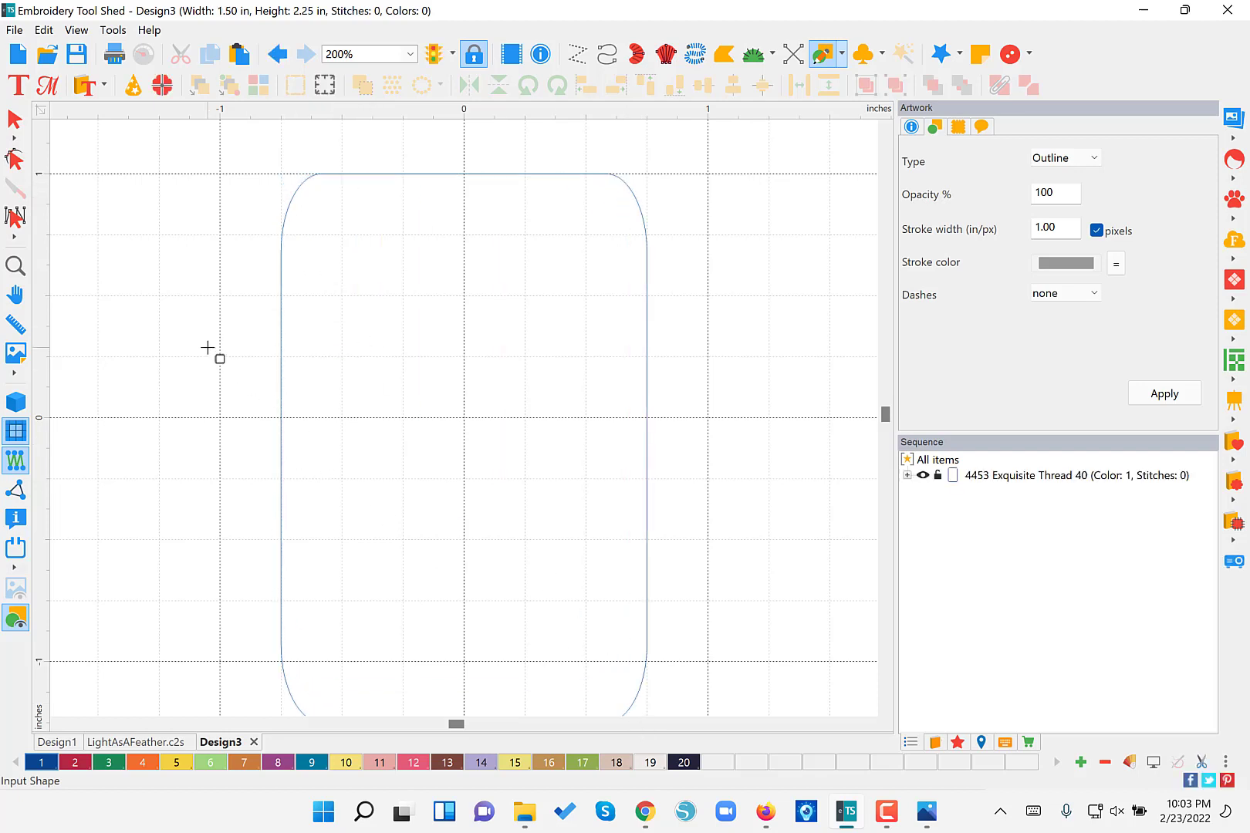
{"action": "left_click", "coordinate": [14, 119]}
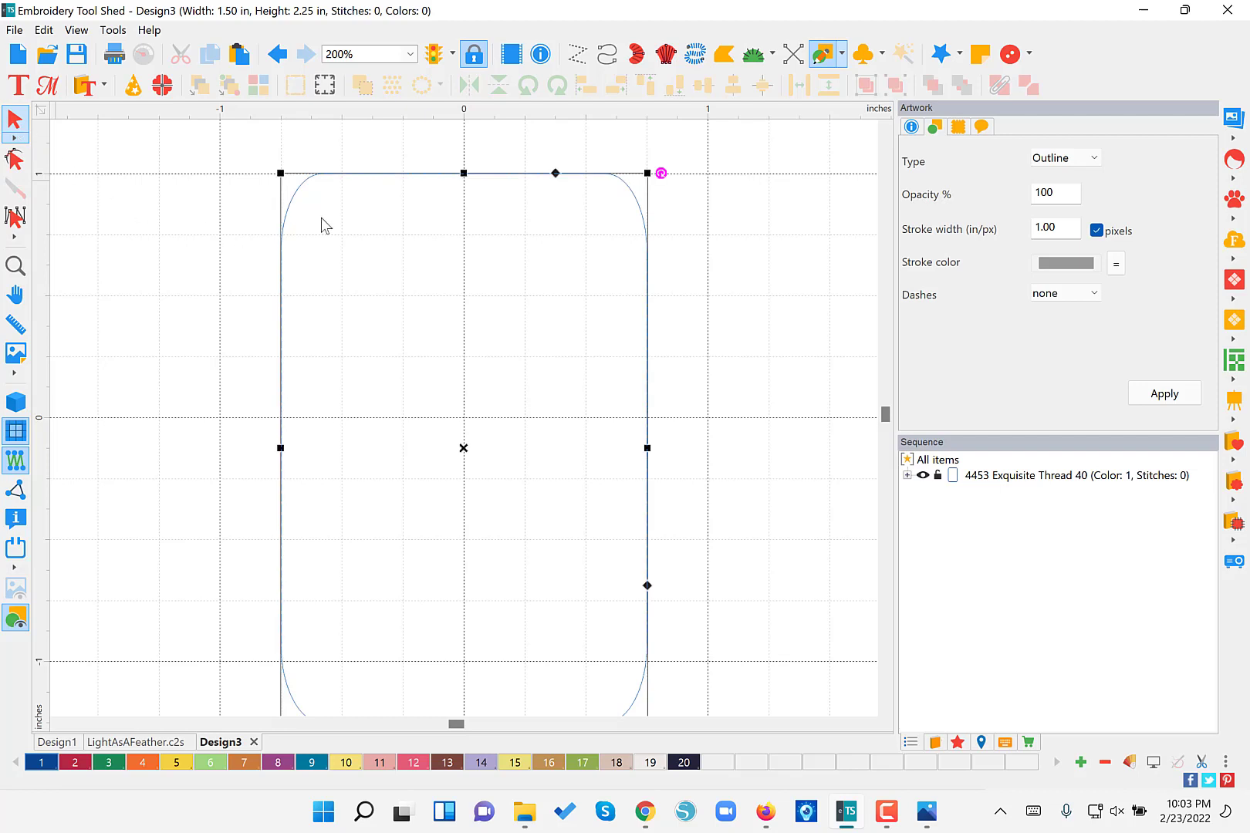
{"action": "left_click", "coordinate": [281, 237]}
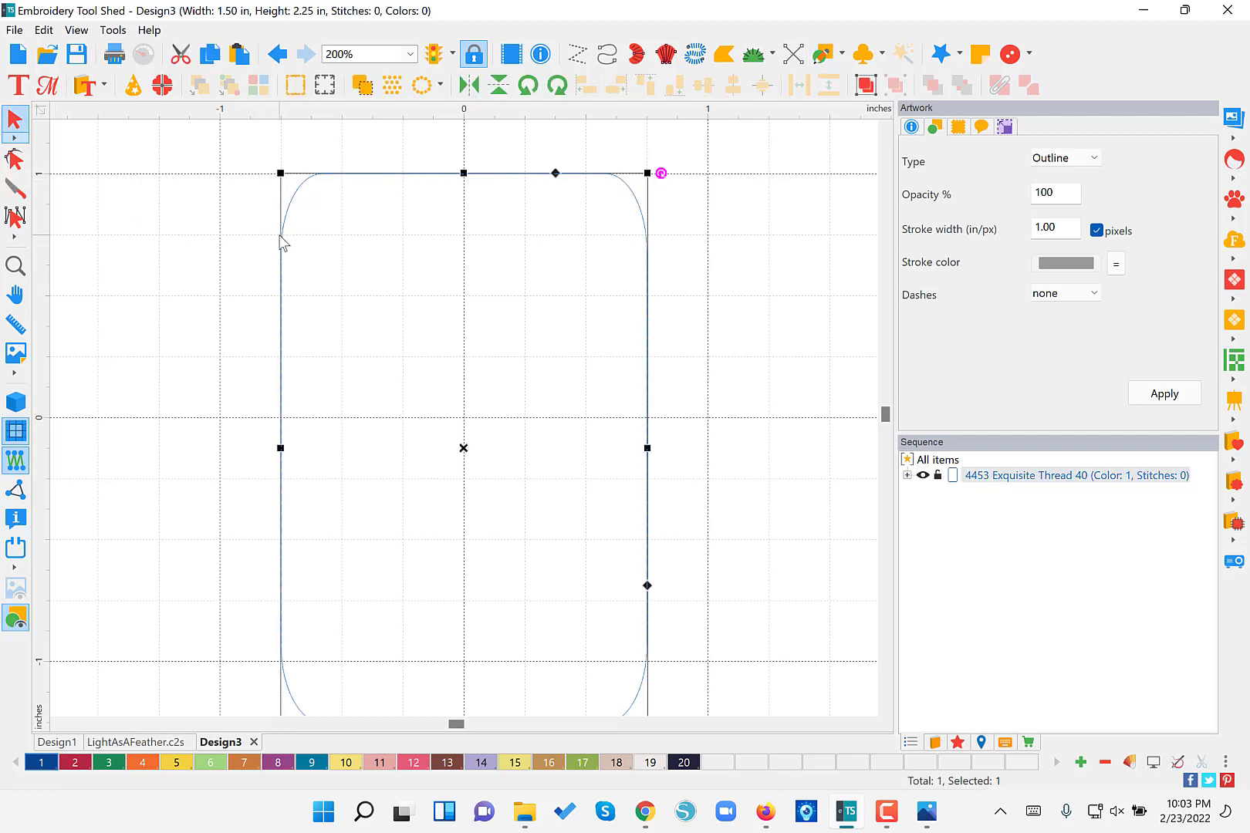
- Review the grid spacing settings and the snapping options for grid, guidelines and anchor points
{"action": "right_click", "coordinate": [334, 118]}
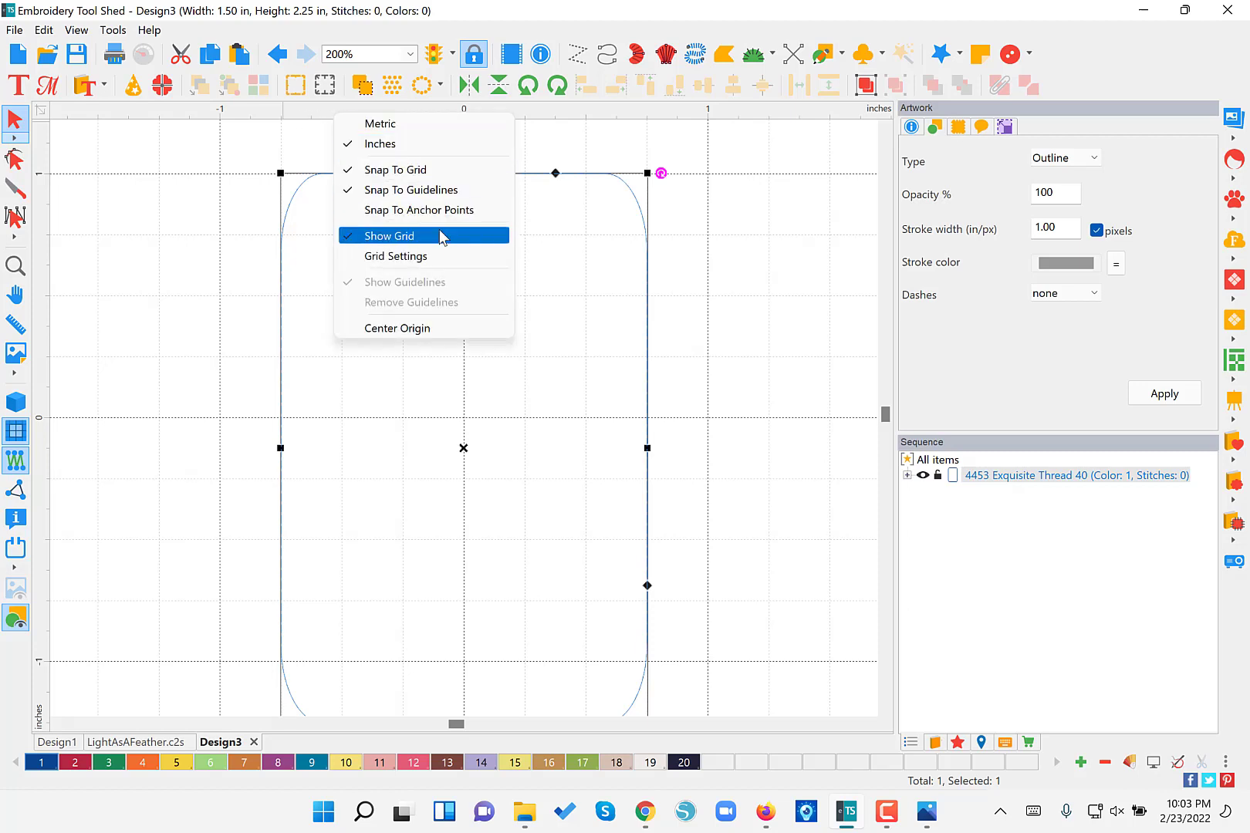
{"action": "left_click", "coordinate": [435, 262]}
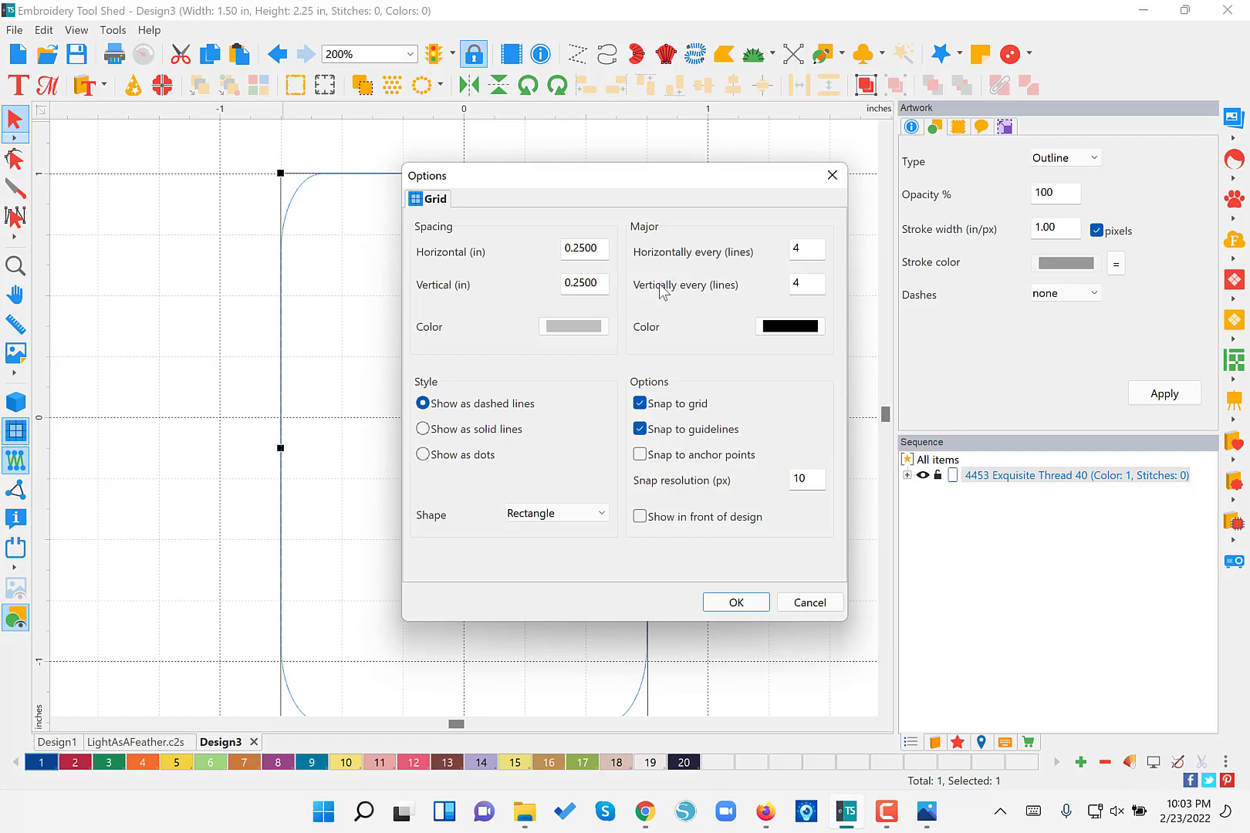
{"action": "left_click", "coordinate": [821, 249]}
{"action": "left_click", "coordinate": [755, 609]}
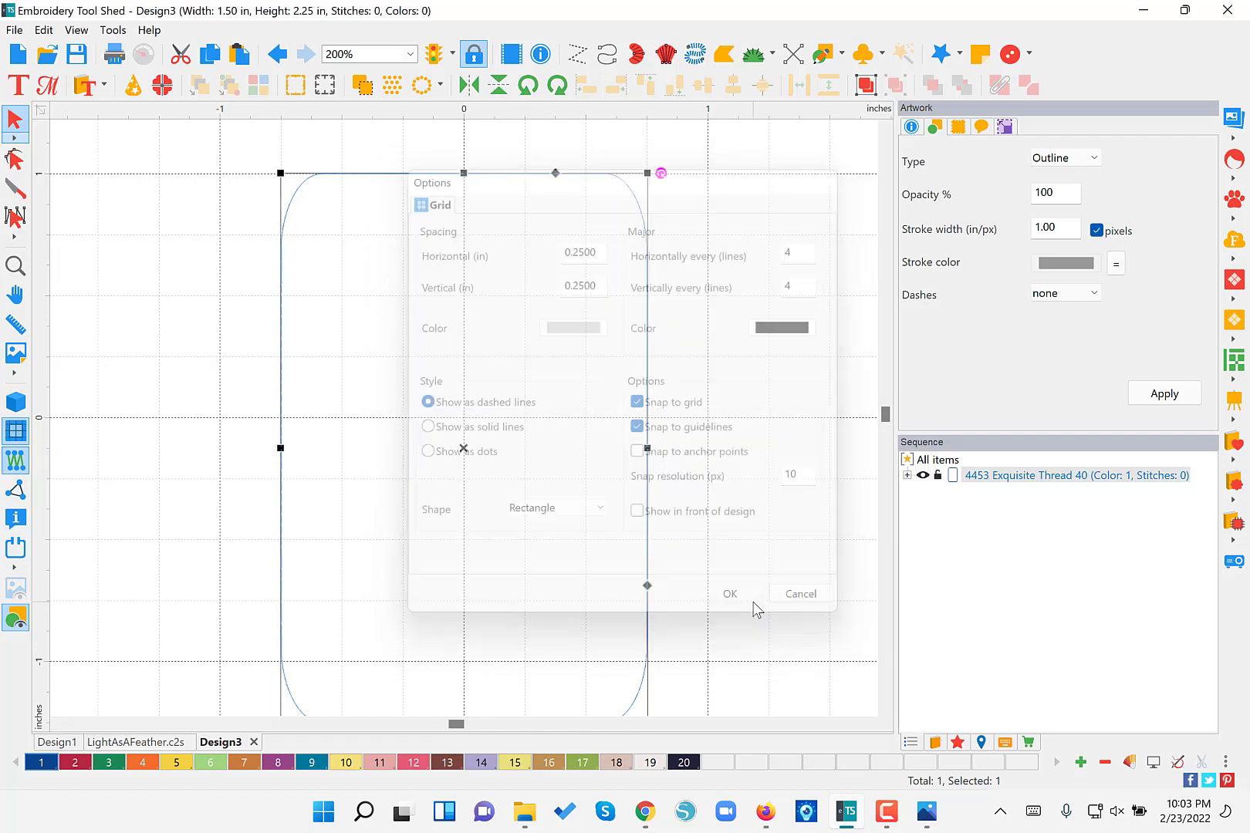
{"action": "right_click", "coordinate": [427, 109]}
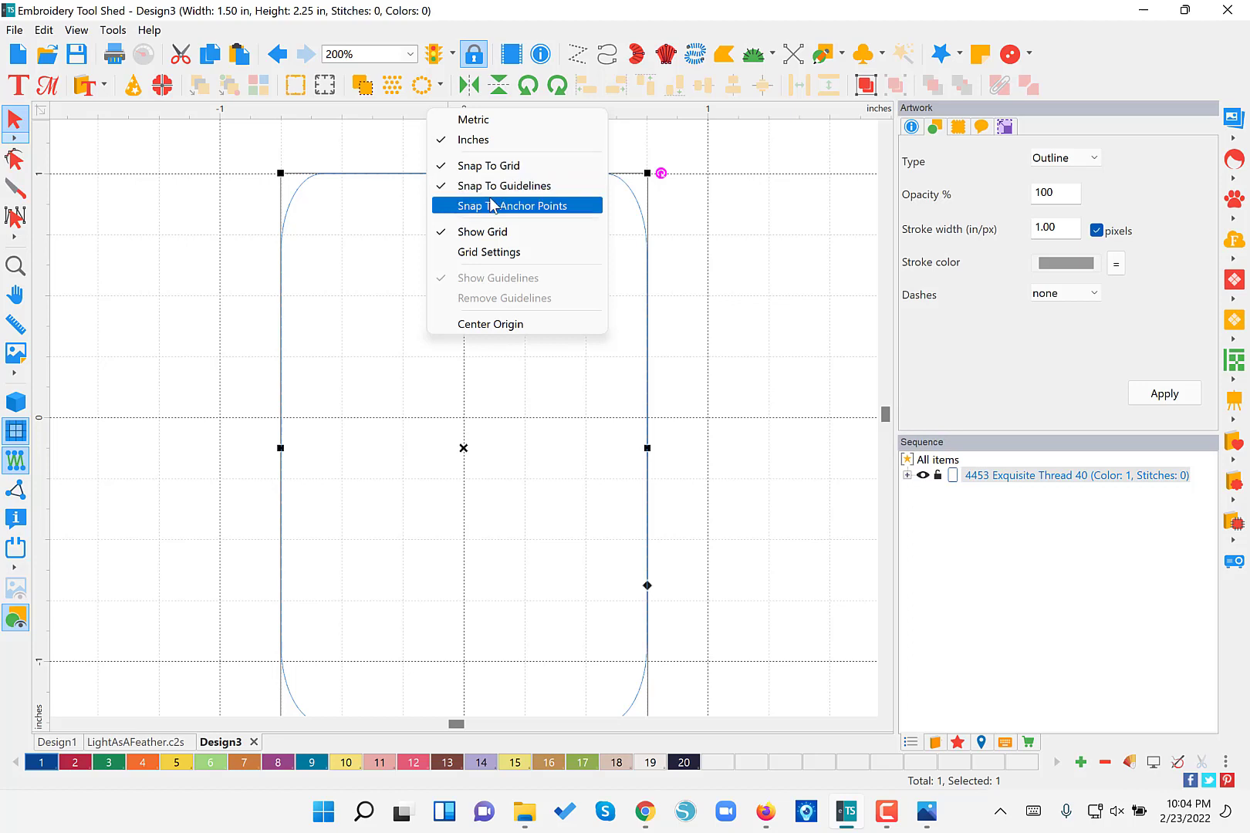
{"action": "left_click", "coordinate": [378, 116]}
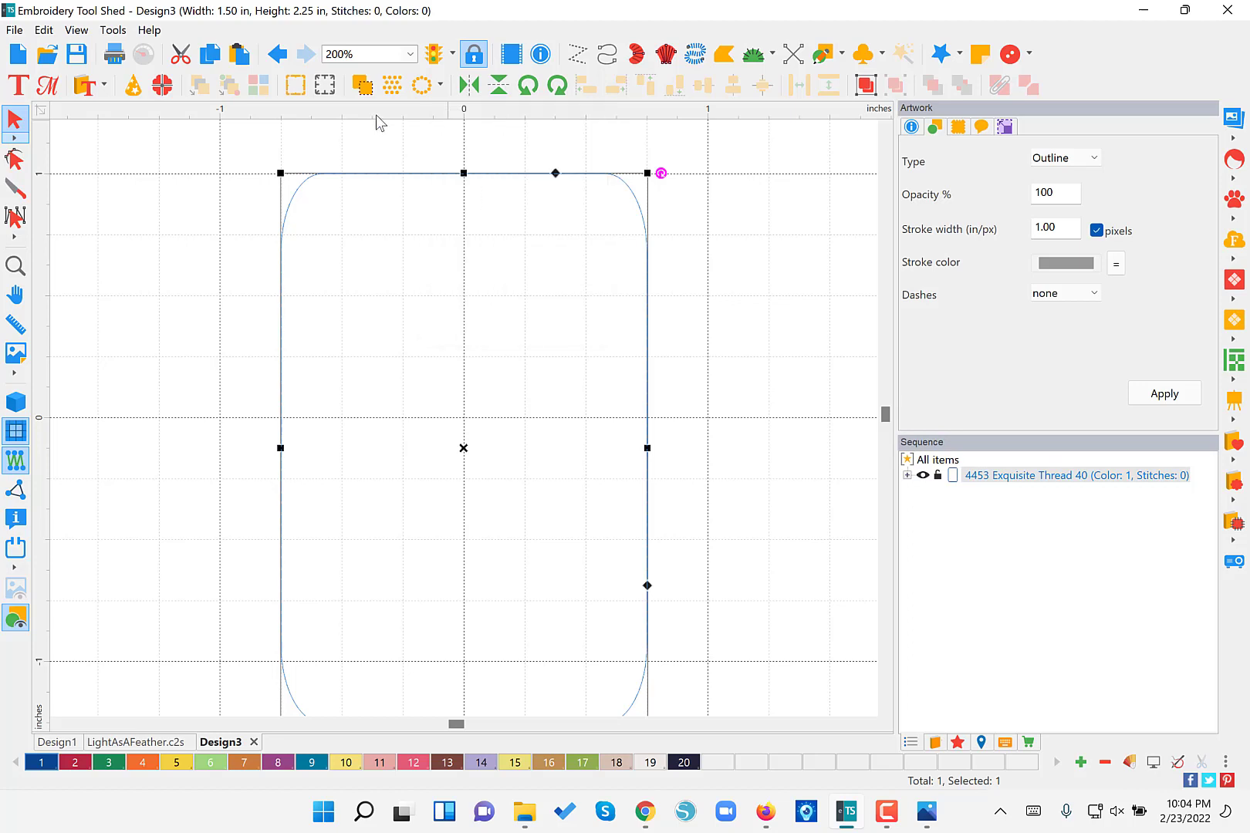
{"action": "right_click", "coordinate": [376, 116]}
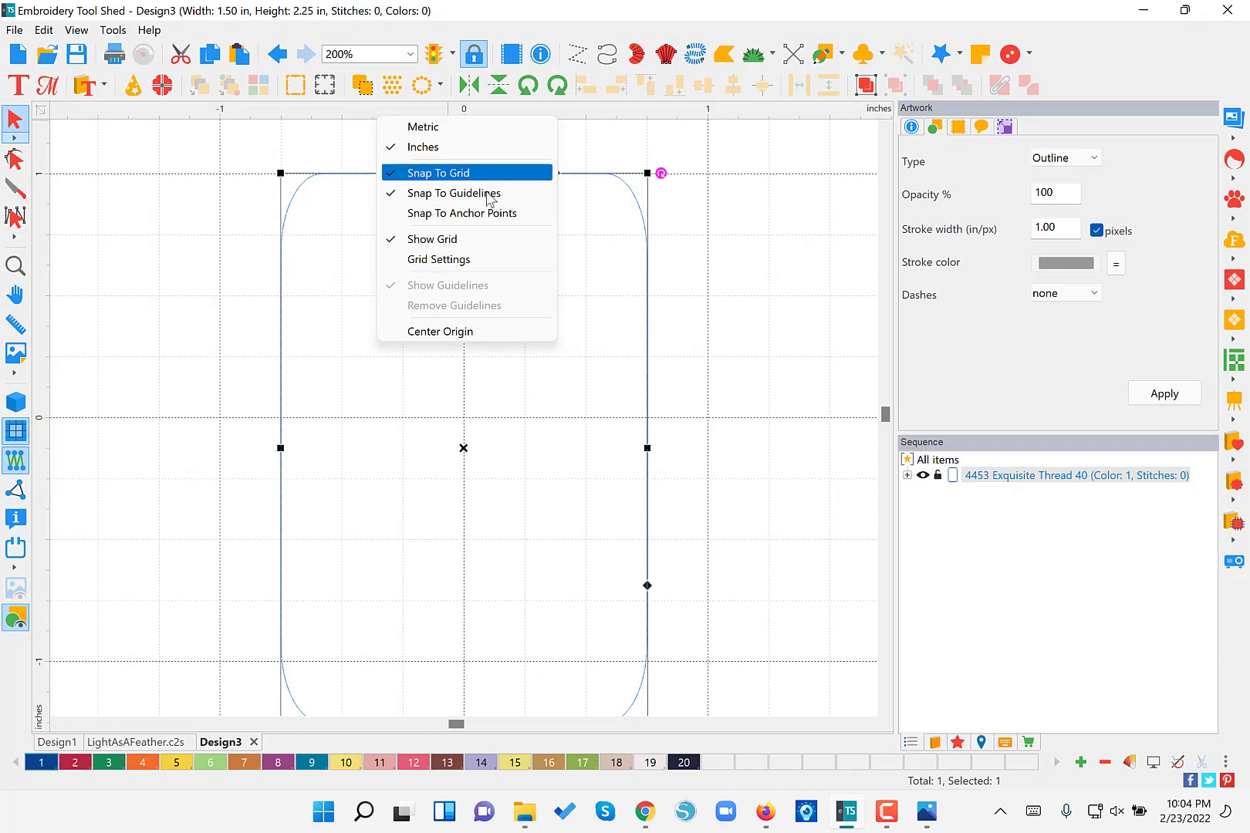
{"action": "left_click", "coordinate": [490, 113]}
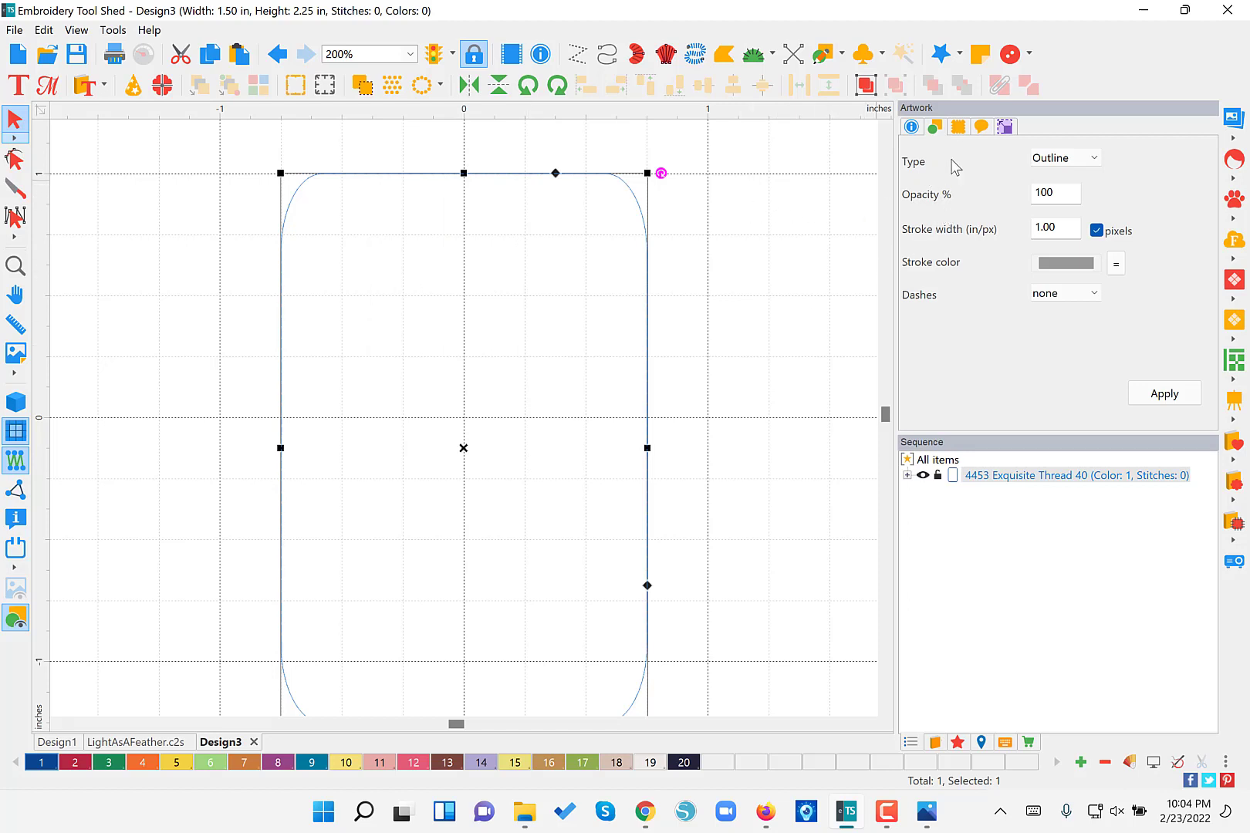
- Resize the rounded rectangle to 2.5 in wide and 6 in high without maintaining the aspect ratio
{"action": "left_click", "coordinate": [1005, 127]}
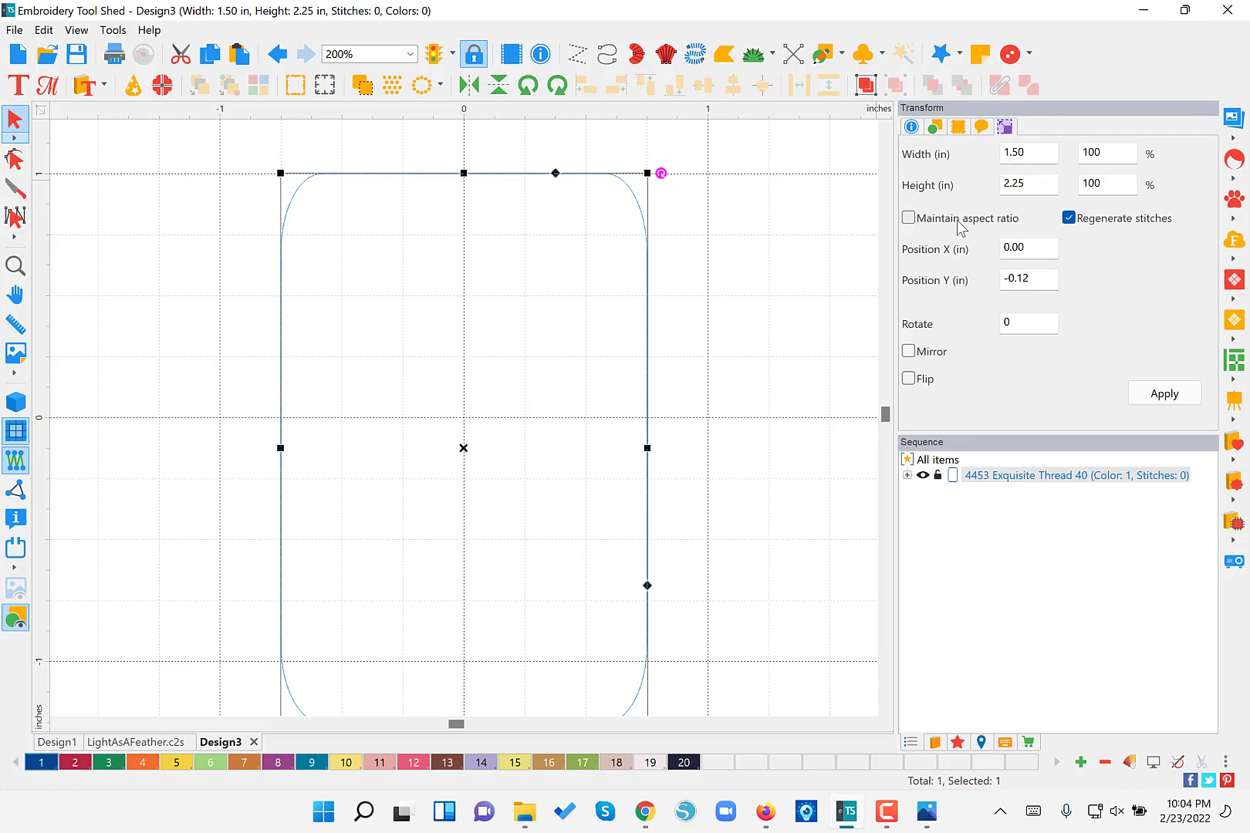
{"action": "left_click_drag", "start_coordinate": [1038, 153], "coordinate": [974, 153]}
{"action": "type", "text": "2.5"}
{"action": "left_click_drag", "start_coordinate": [1025, 184], "coordinate": [920, 183]}
{"action": "type", "text": "6"}
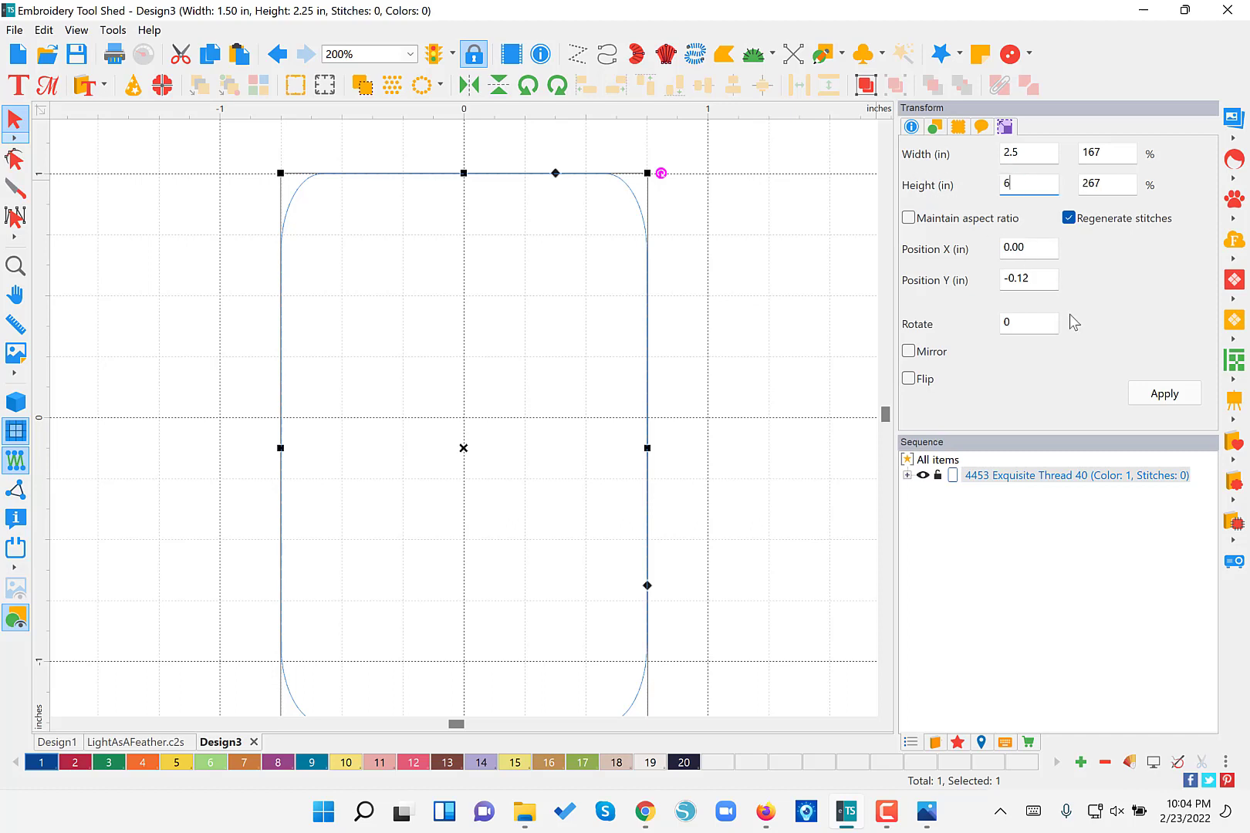
{"action": "left_click", "coordinate": [1152, 396]}
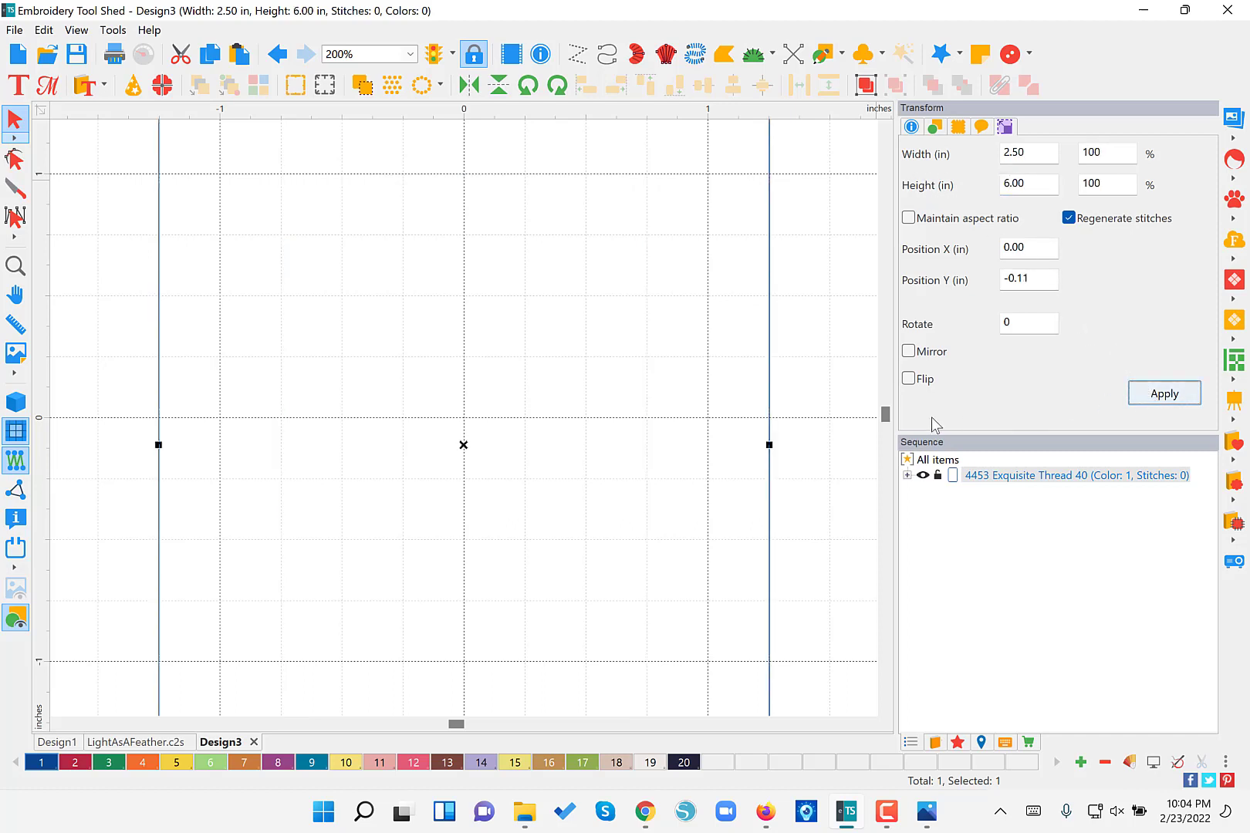
{"action": "left_click", "coordinate": [23, 272]}
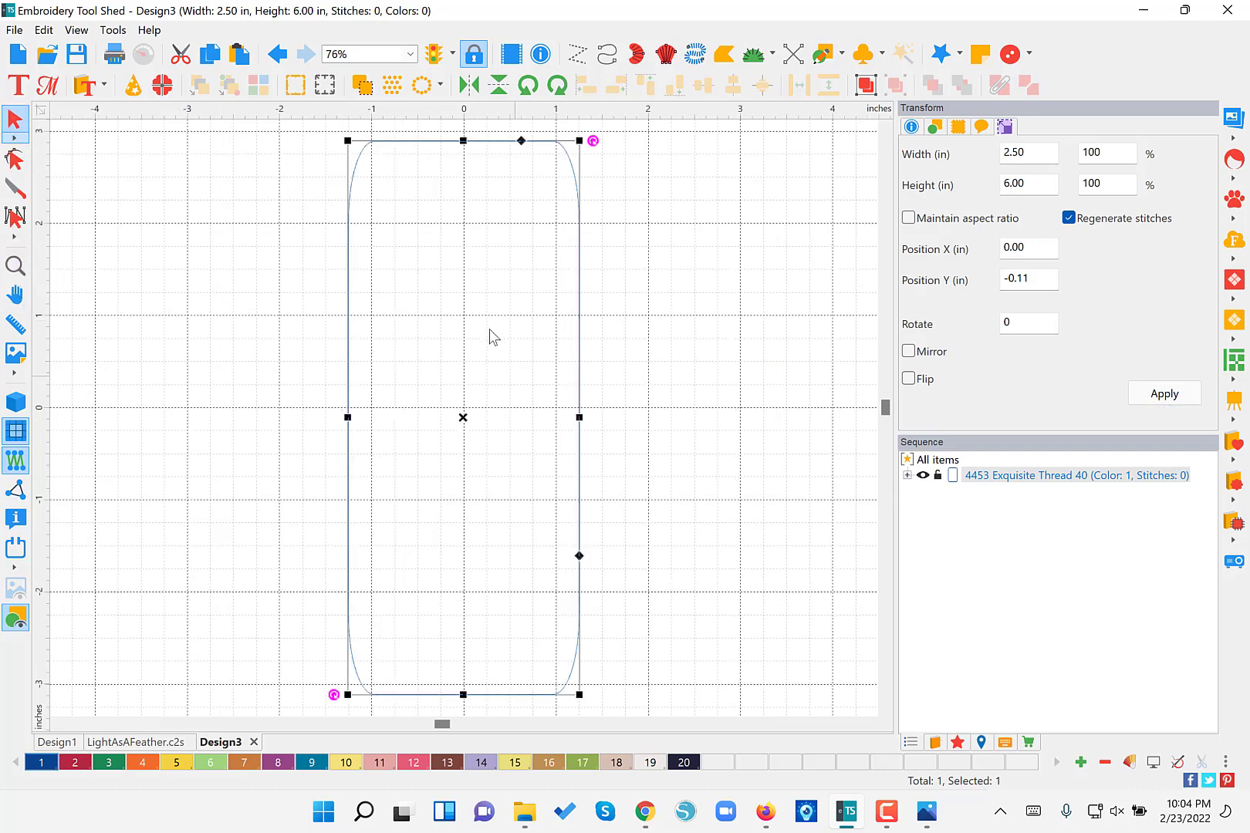
- Center the ruler origin on the rounded rectangle and deselect the shape
{"action": "right_click", "coordinate": [465, 115]}
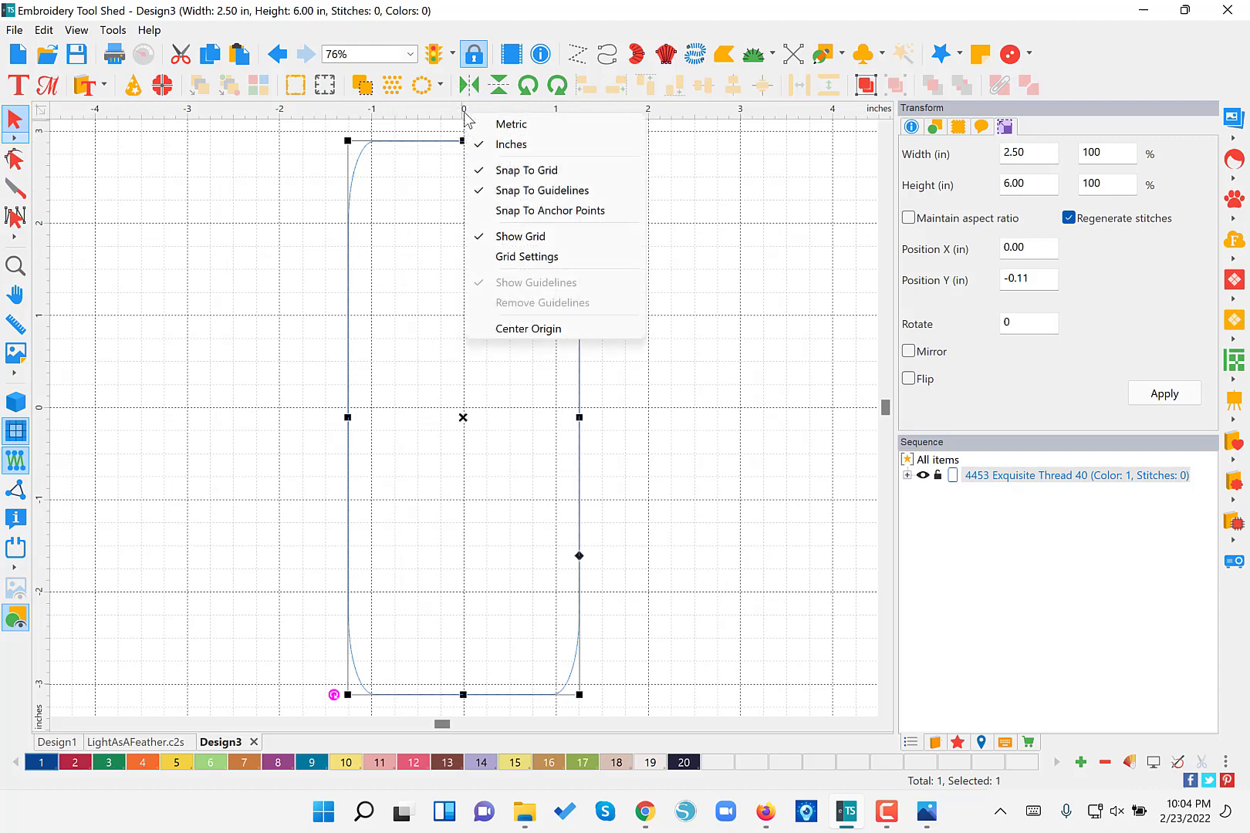
{"action": "left_click", "coordinate": [600, 334]}
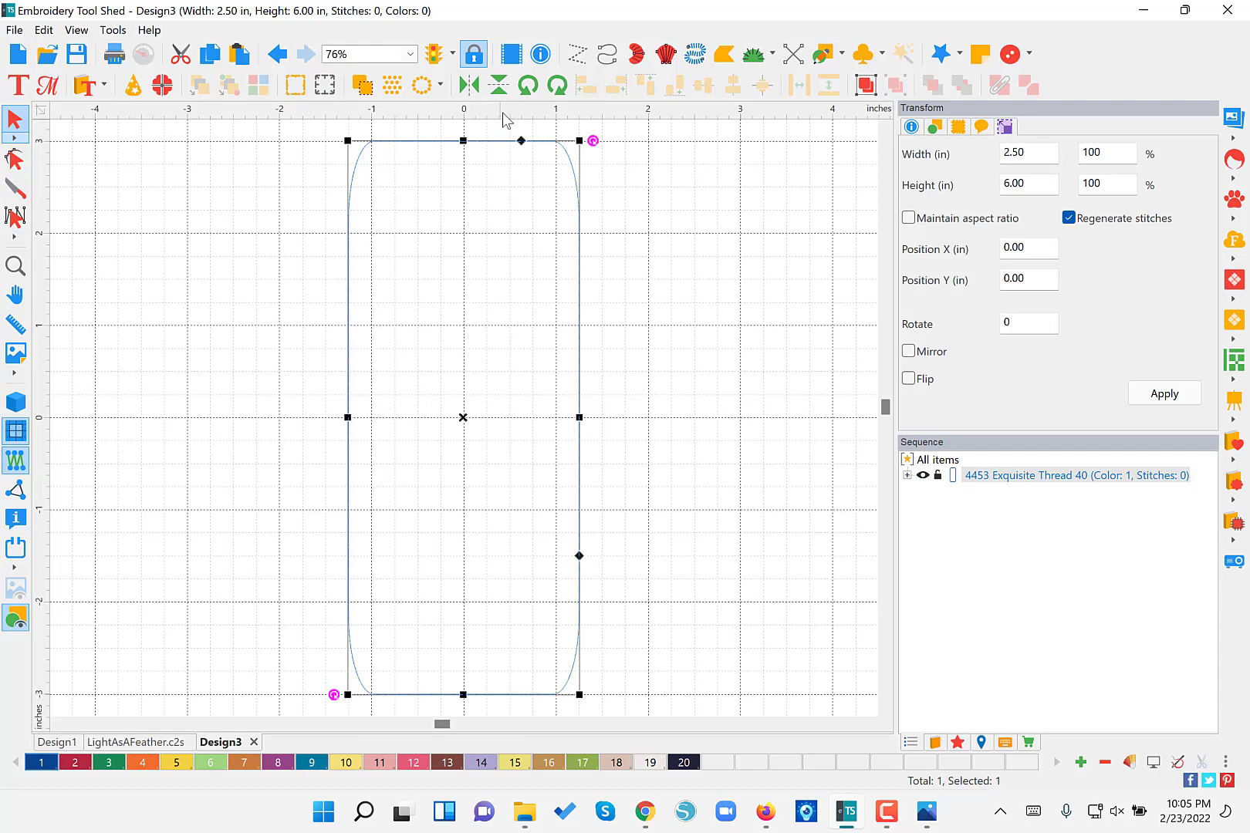
{"action": "right_click", "coordinate": [504, 114]}
{"action": "left_click", "coordinate": [604, 329]}
{"action": "left_click", "coordinate": [625, 190]}
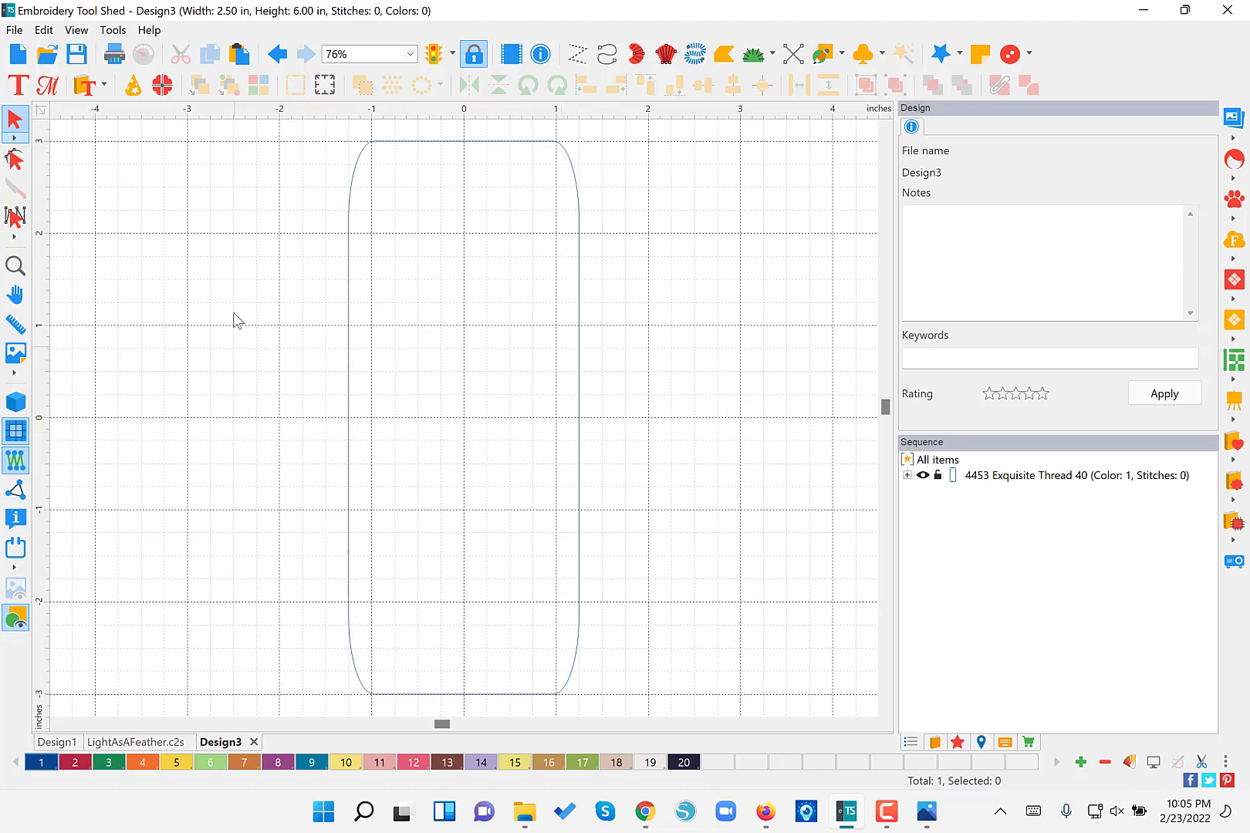
- Place horizontal guidelines at 2.5 in and -2.5 in, half an inch inside the shape's upper and lower edges
{"action": "left_click", "coordinate": [235, 113]}
{"action": "left_click_drag", "start_coordinate": [236, 118], "coordinate": [244, 186]}
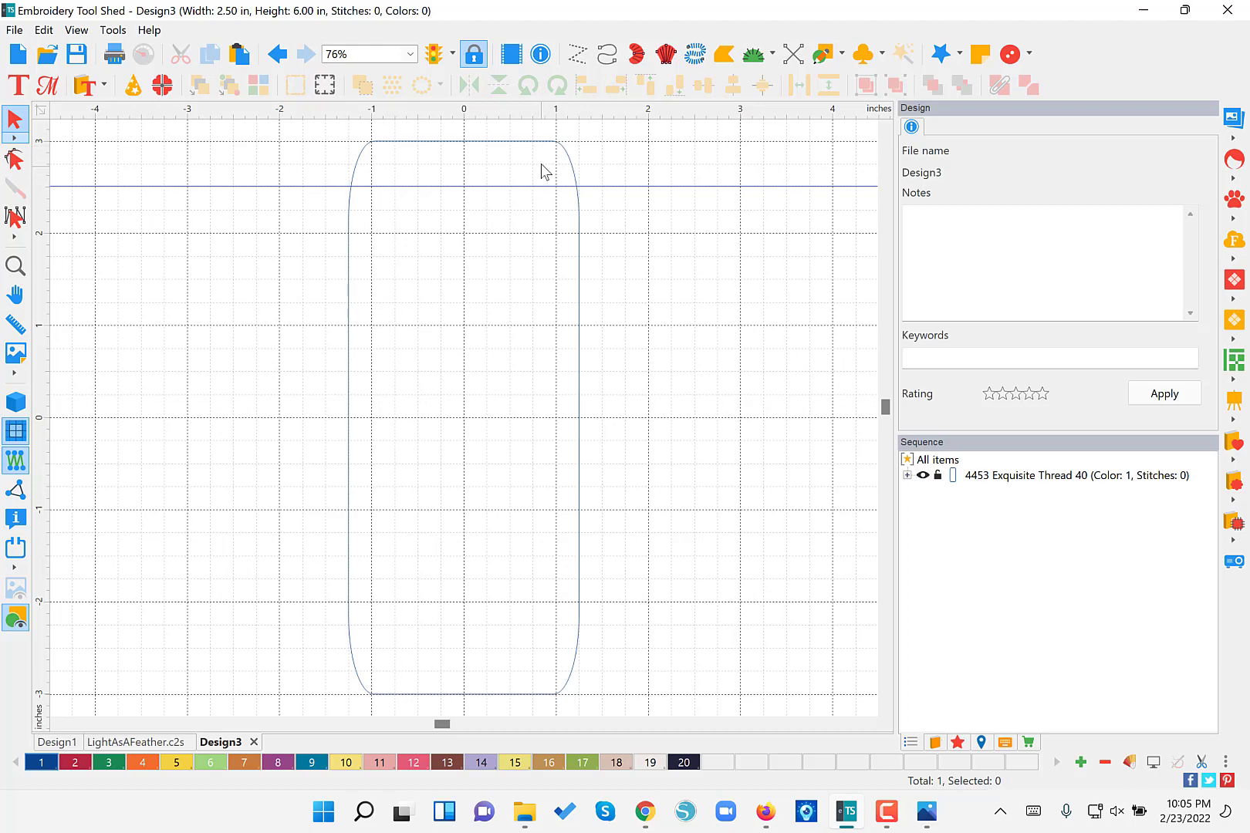
{"action": "left_click_drag", "start_coordinate": [452, 113], "coordinate": [471, 331]}
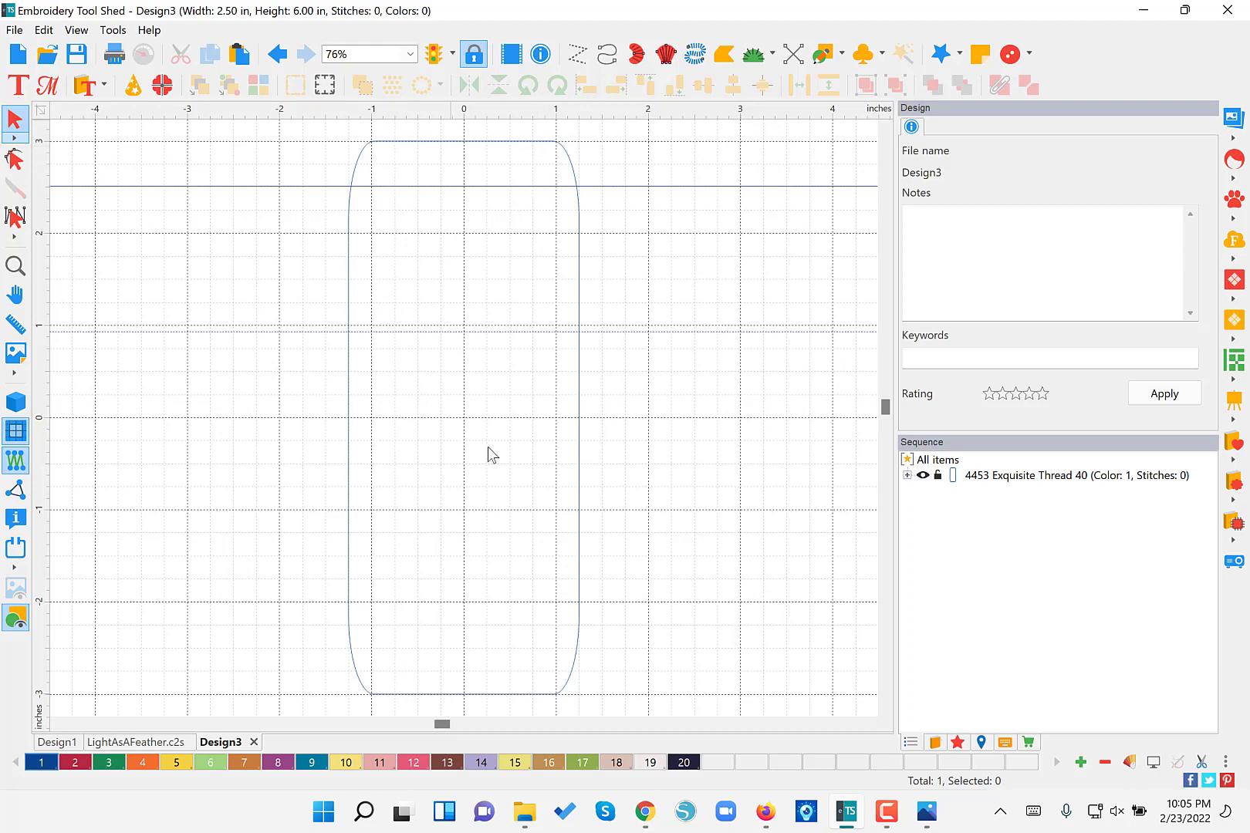
{"action": "left_click_drag", "start_coordinate": [488, 446], "coordinate": [490, 649]}
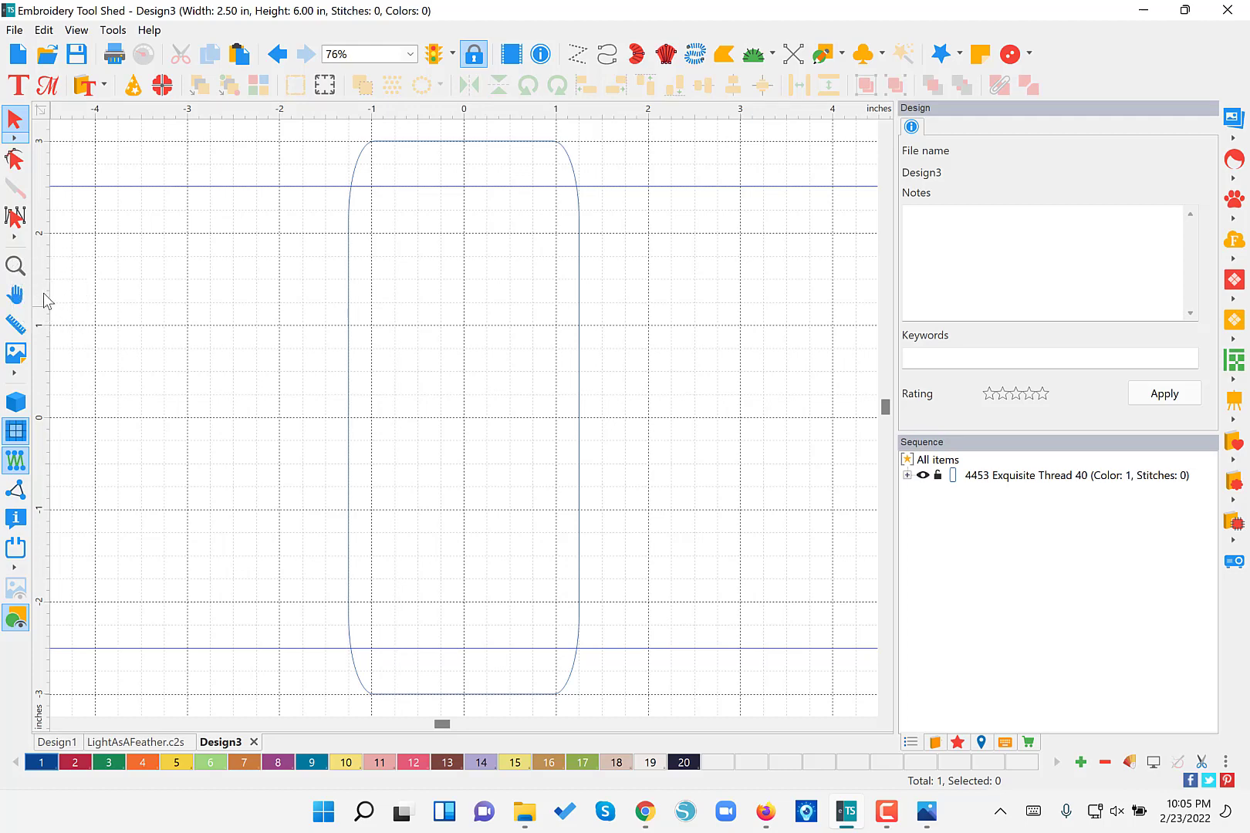
- Place vertical guidelines at -0.75 in and 0.75 in, half an inch inside the shape's side edges
{"action": "left_click_drag", "start_coordinate": [45, 300], "coordinate": [396, 356]}
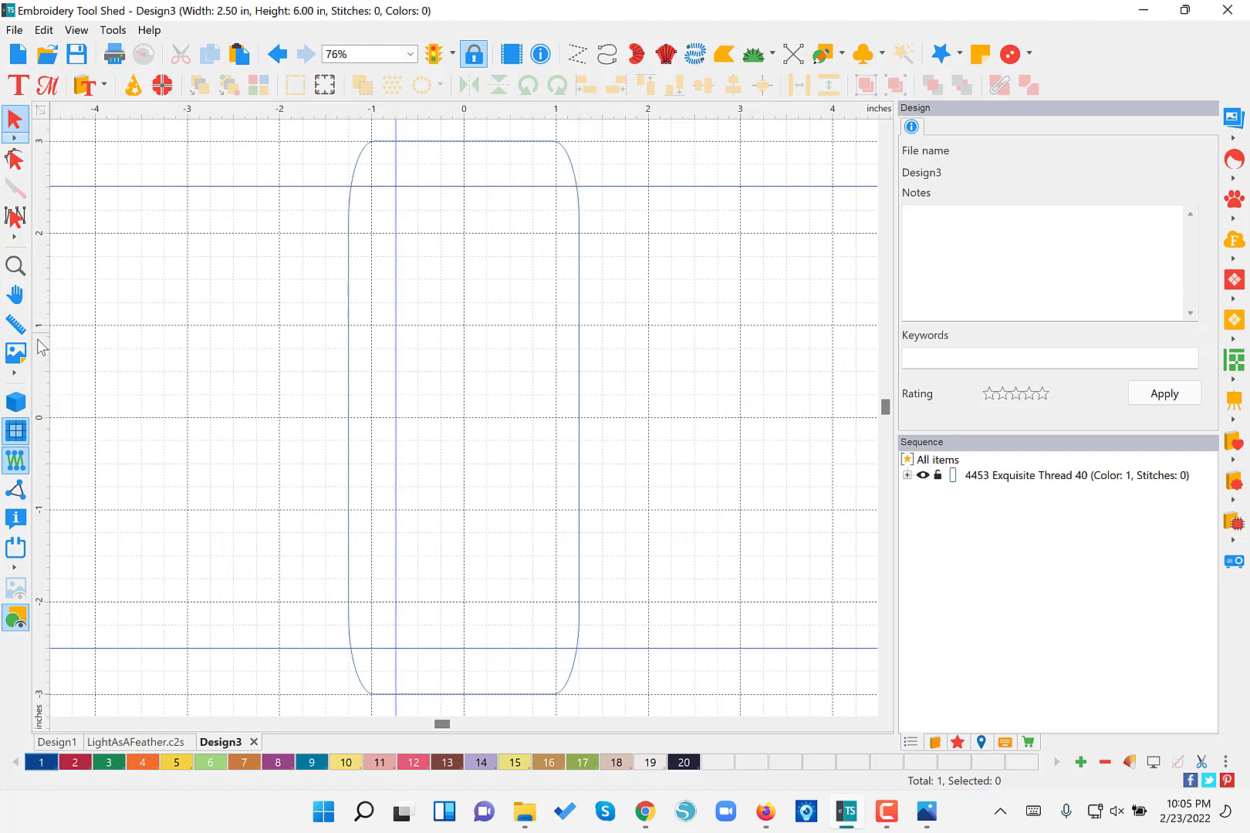
{"action": "key", "text": "ctrl"}
{"action": "key", "text": "ctrl"}
{"action": "left_click_drag", "start_coordinate": [49, 349], "coordinate": [536, 389]}
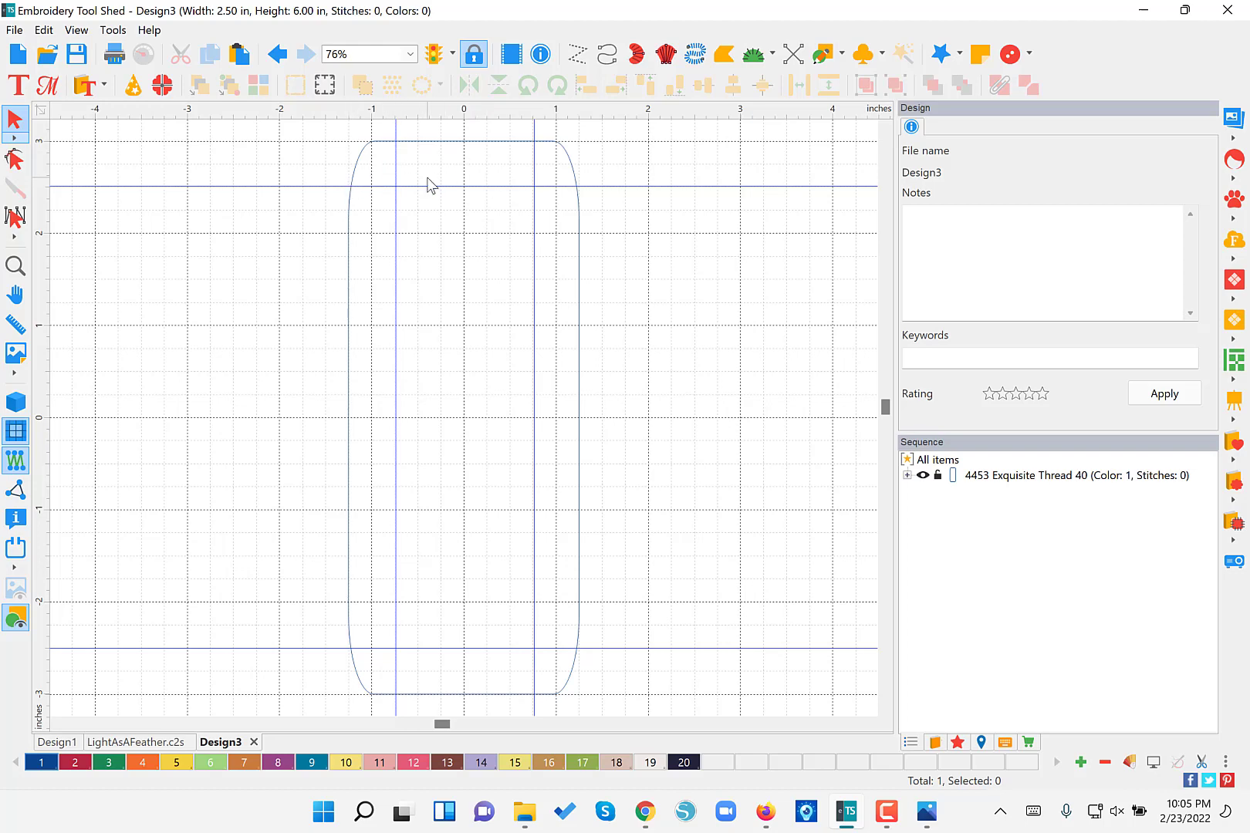
- Reshape the outline's upper-left corner by moving its two nodes onto the 2.5 in horizontal and -0.75 in vertical guidelines
{"action": "left_click", "coordinate": [16, 159]}
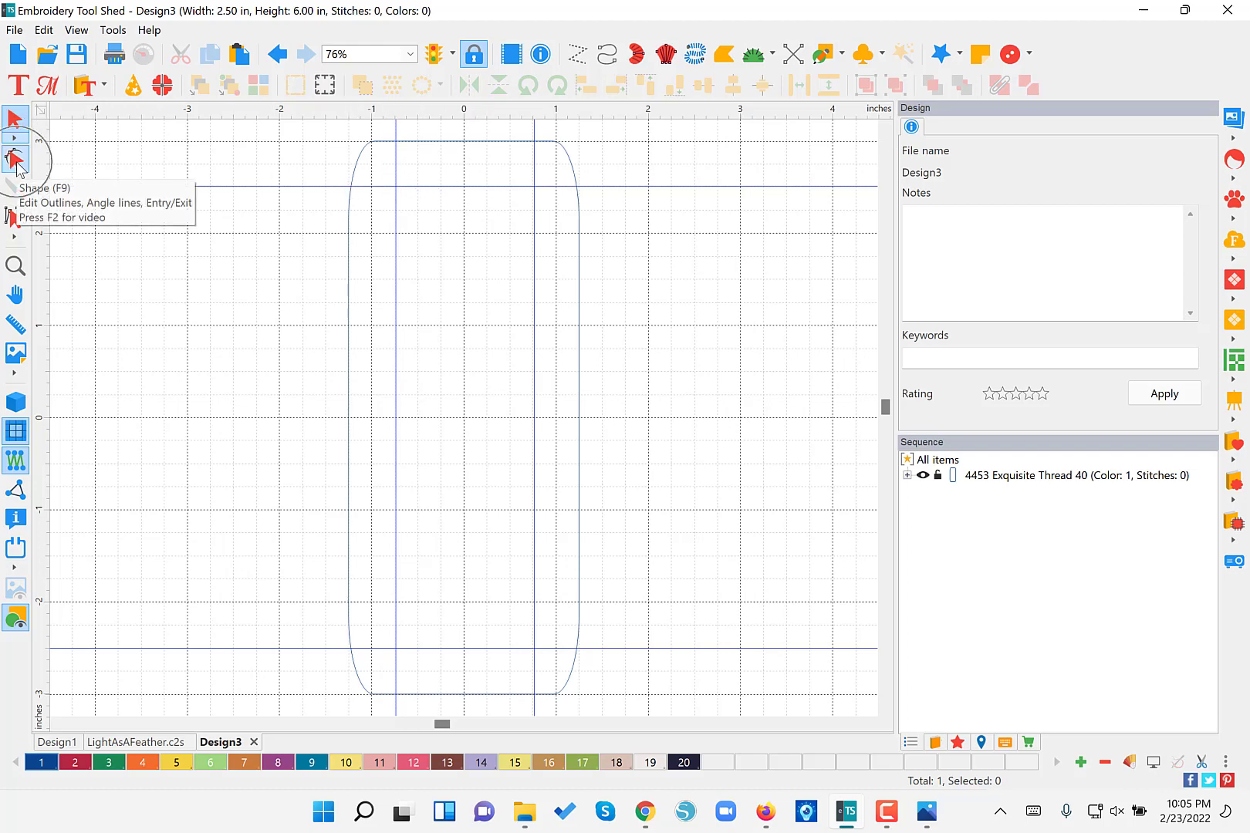
{"action": "left_click", "coordinate": [16, 160]}
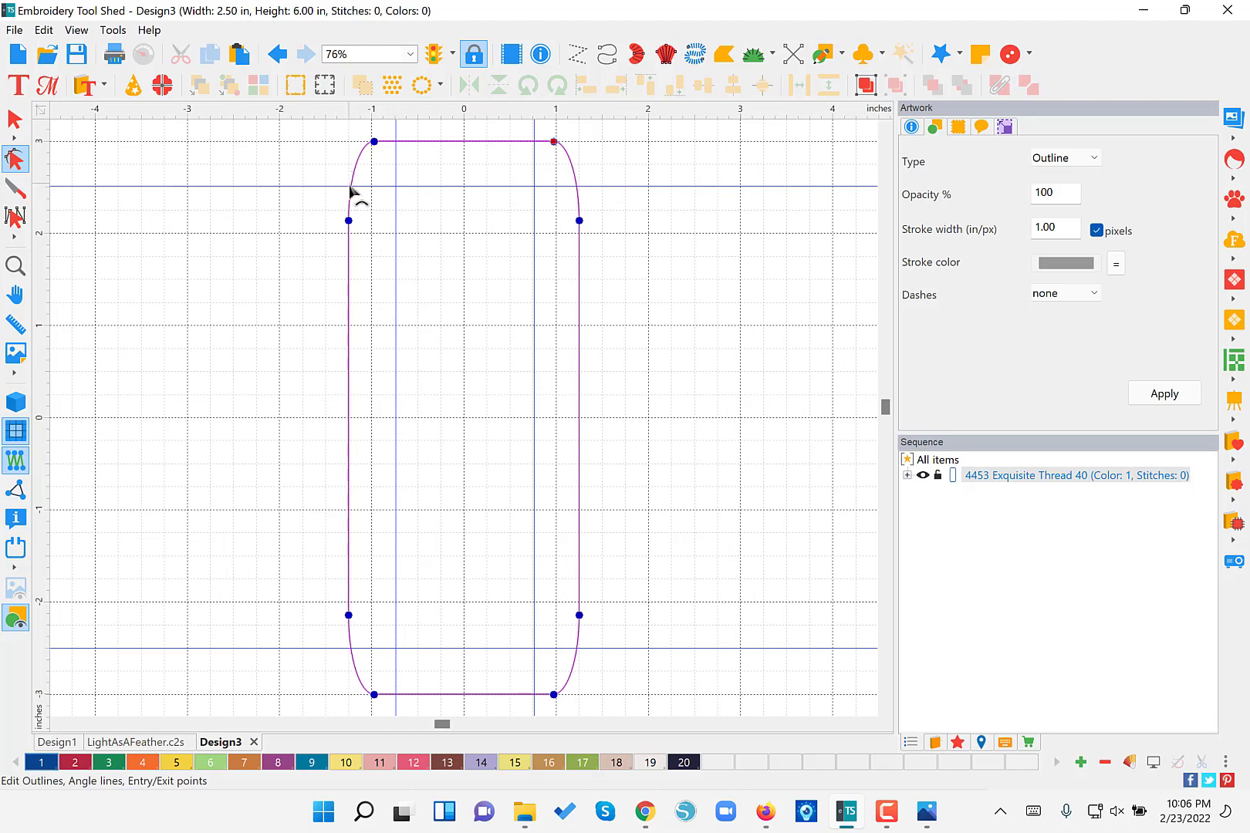
{"action": "left_click", "coordinate": [349, 221]}
{"action": "left_click_drag", "start_coordinate": [351, 222], "coordinate": [353, 191]}
{"action": "left_click", "coordinate": [374, 143]}
{"action": "left_click_drag", "start_coordinate": [376, 144], "coordinate": [397, 145]}
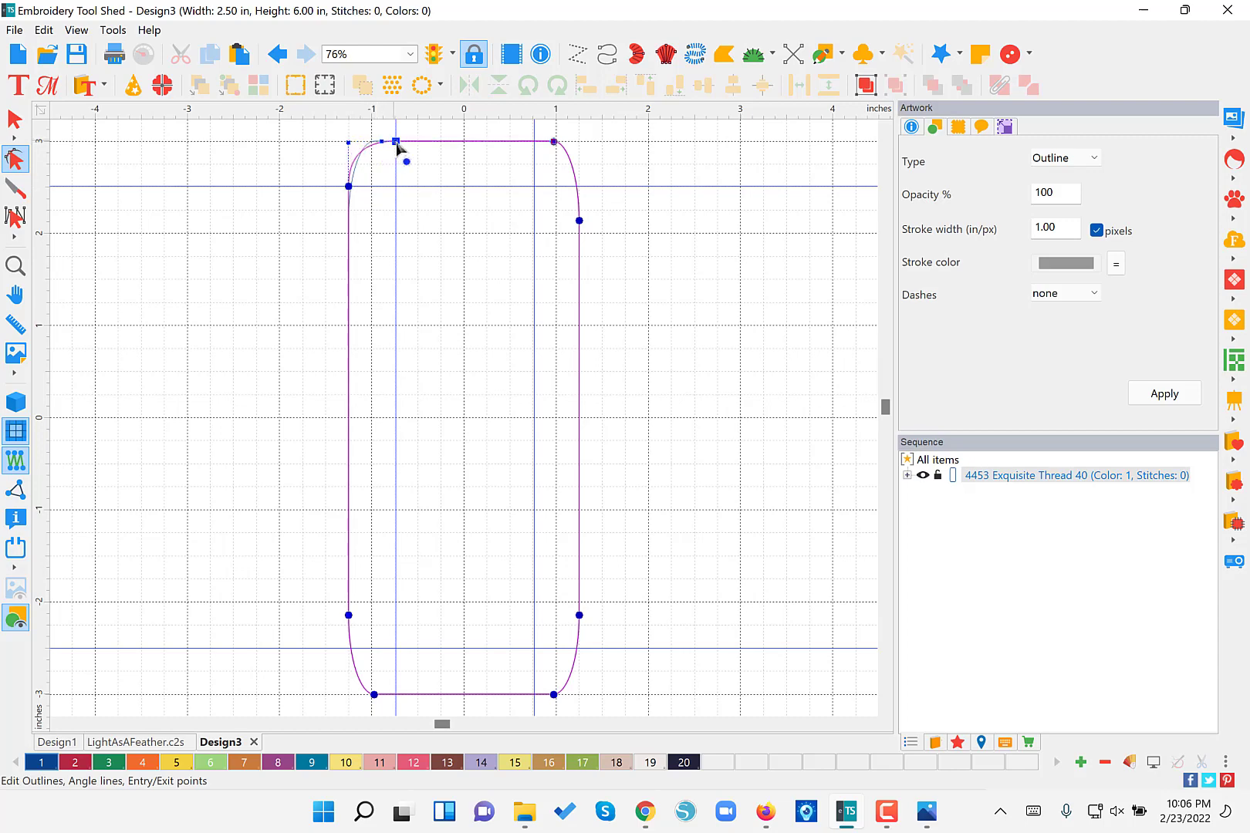
- Move the upper-right corner's two nodes onto the 2.5 in horizontal and 0.75 in vertical guidelines and apply the reshaping
{"action": "left_click", "coordinate": [554, 143]}
{"action": "left_click_drag", "start_coordinate": [580, 222], "coordinate": [578, 195]}
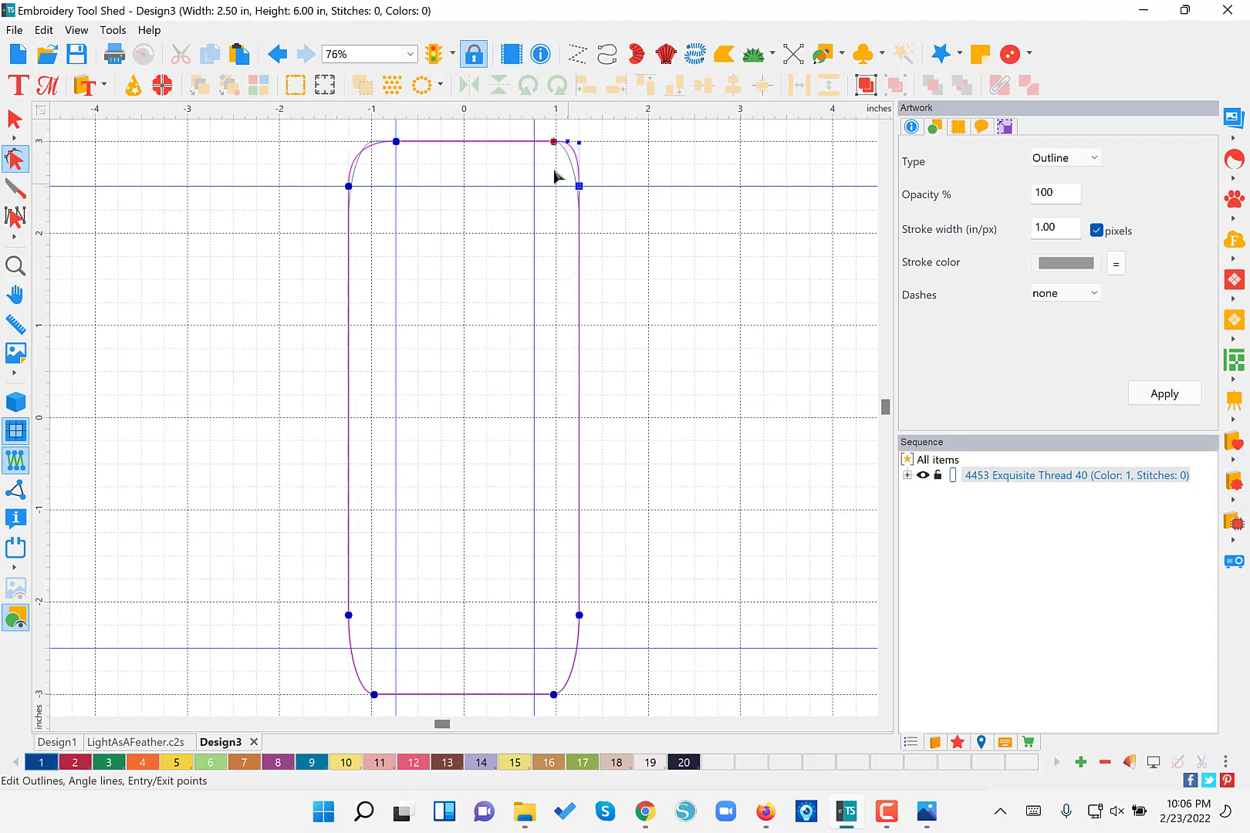
{"action": "left_click_drag", "start_coordinate": [554, 143], "coordinate": [534, 143]}
{"action": "left_click_drag", "start_coordinate": [538, 146], "coordinate": [515, 147]}
{"action": "left_click_drag", "start_coordinate": [555, 144], "coordinate": [531, 145]}
{"action": "right_click", "coordinate": [533, 184]}
- Move the lower-left corner's two nodes onto the -2.5 in horizontal and -0.75 in vertical guidelines
{"action": "left_click", "coordinate": [14, 266]}
{"action": "left_click_drag", "start_coordinate": [301, 586], "coordinate": [629, 722]}
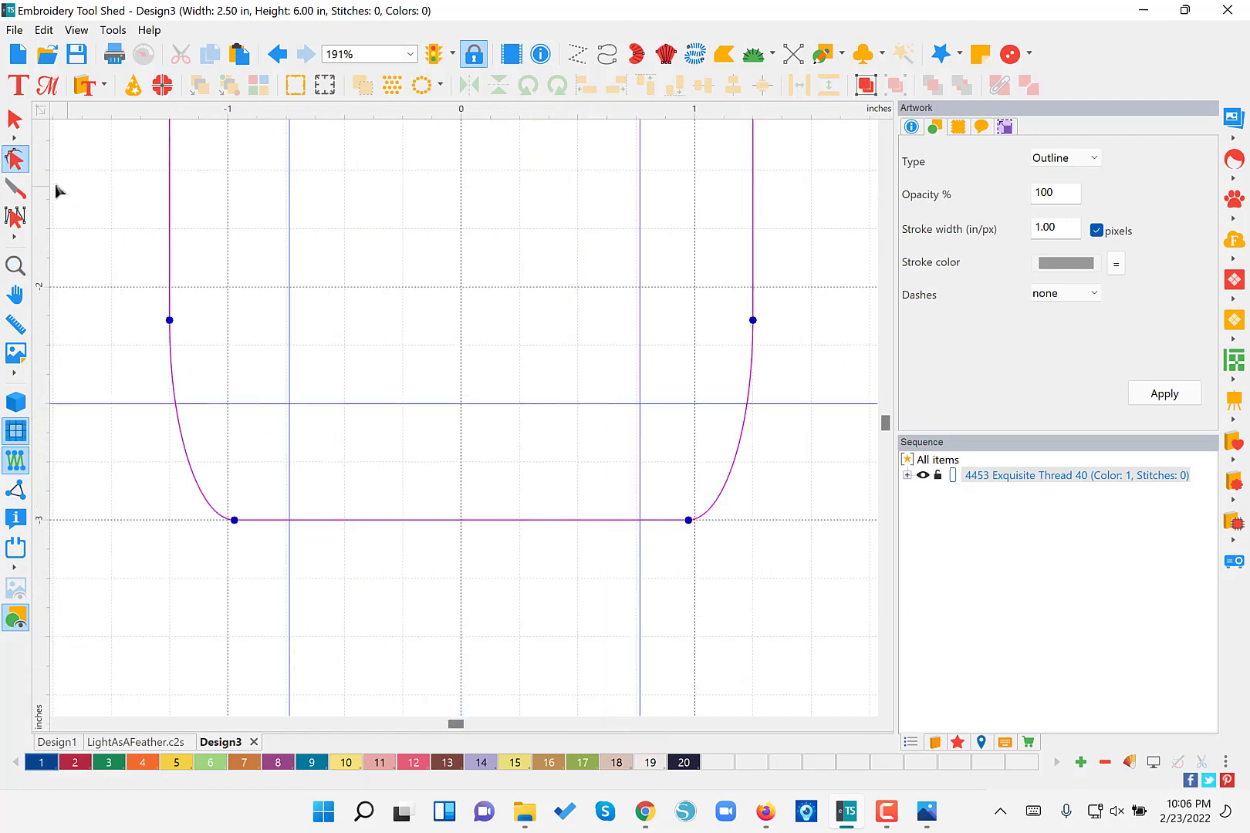
{"action": "left_click", "coordinate": [17, 158]}
{"action": "left_click", "coordinate": [171, 322]}
{"action": "left_click_drag", "start_coordinate": [172, 324], "coordinate": [171, 409]}
{"action": "left_click", "coordinate": [234, 521]}
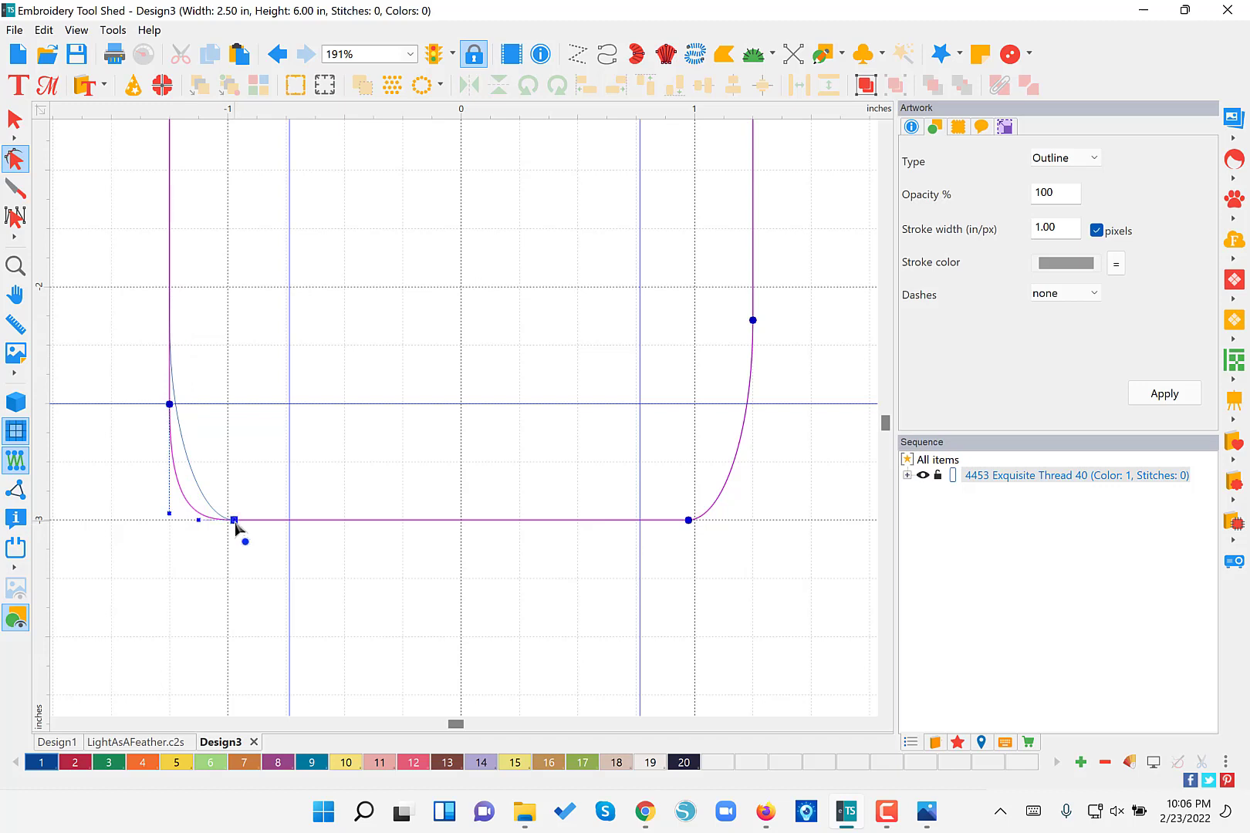
{"action": "left_click_drag", "start_coordinate": [234, 522], "coordinate": [291, 523]}
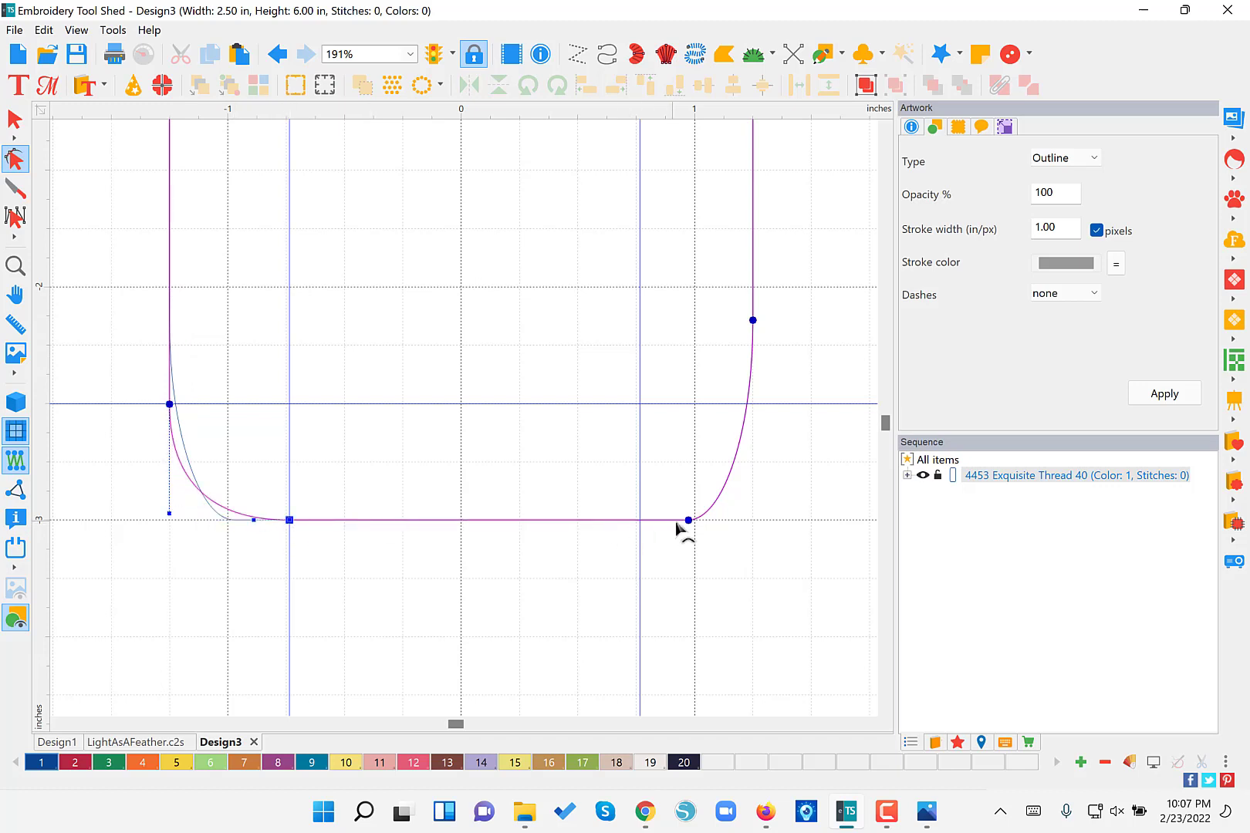
- Move the lower-right corner's two nodes onto the 0.75 in vertical and -2.5 in horizontal guidelines and apply the reshaping
{"action": "left_click_drag", "start_coordinate": [686, 522], "coordinate": [640, 523]}
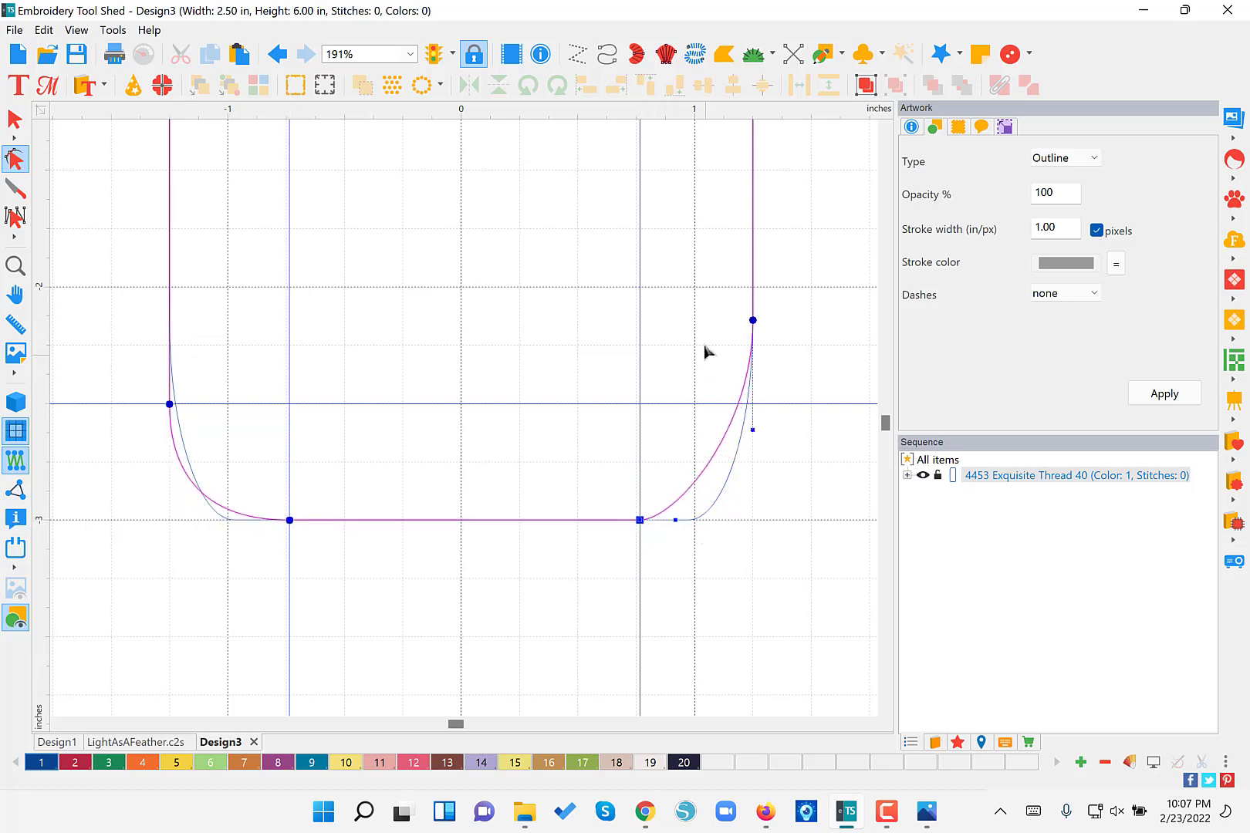
{"action": "left_click_drag", "start_coordinate": [753, 321], "coordinate": [754, 410]}
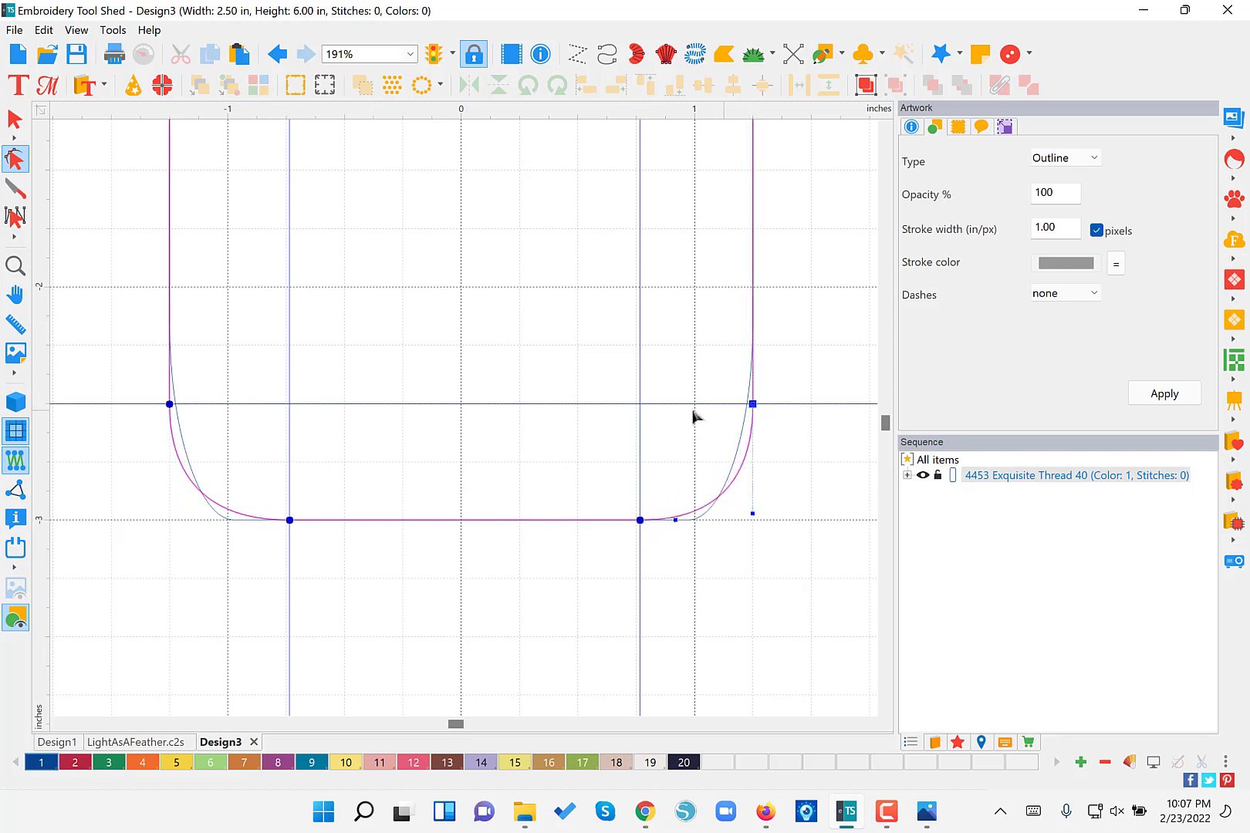
{"action": "key", "text": "Return"}
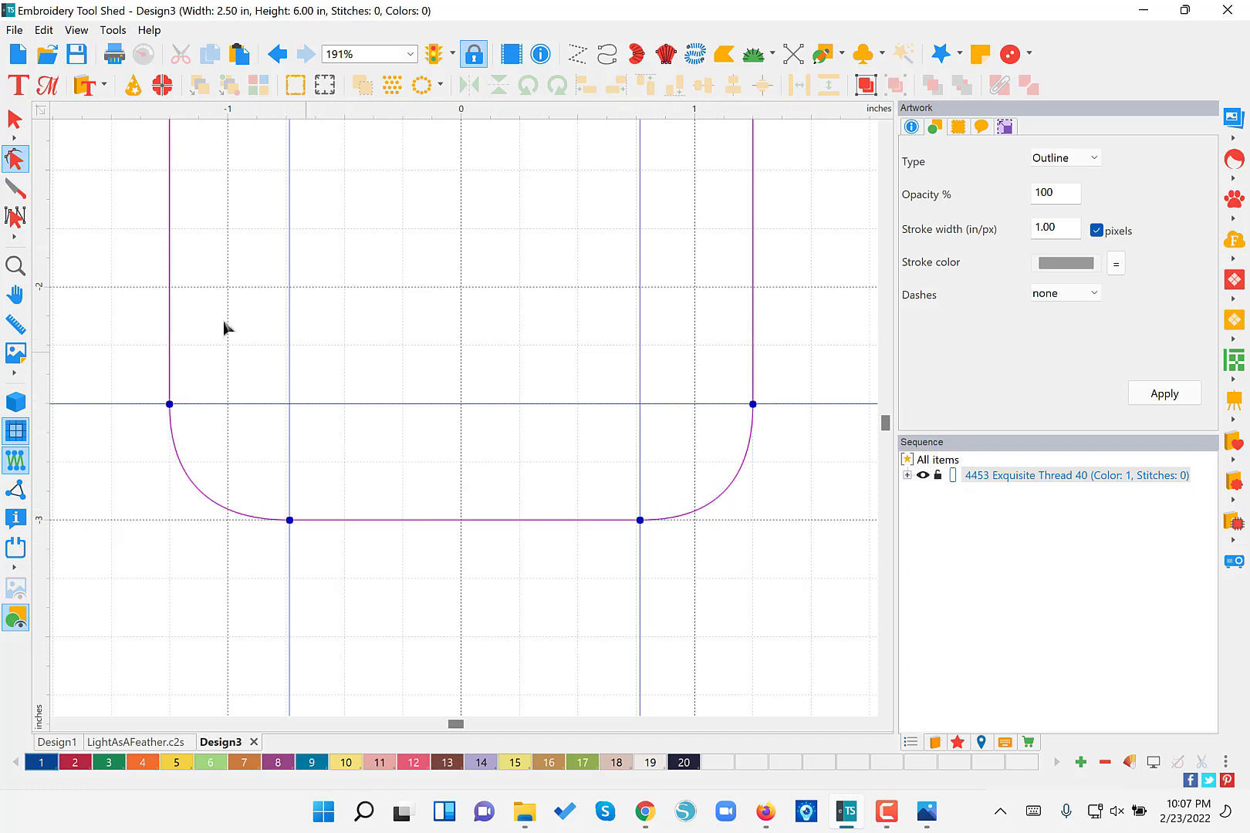
{"action": "left_click", "coordinate": [14, 266]}
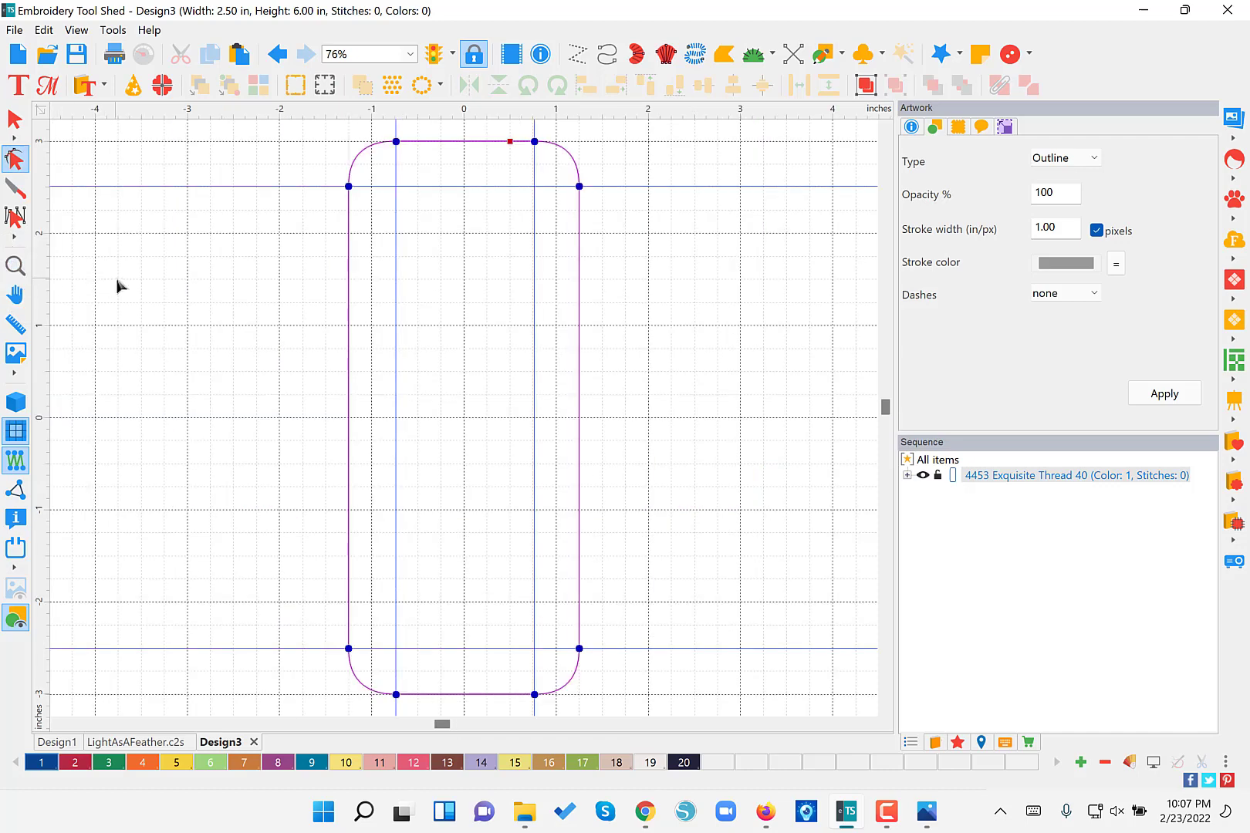
- Add three nodes to the outline's top edge at about -0.6 in, 0.6 in and the 0 in centerline
{"action": "left_click", "coordinate": [14, 118]}
{"action": "left_click", "coordinate": [311, 303]}
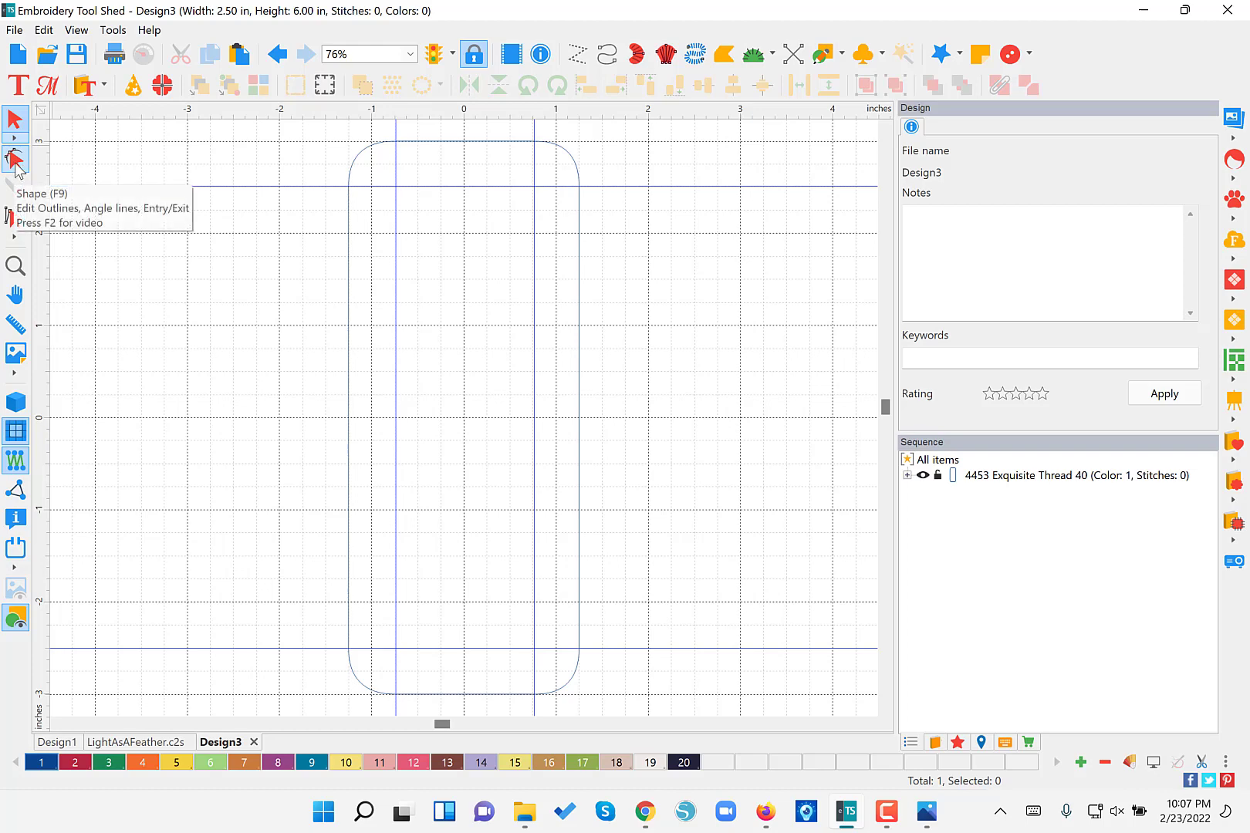
{"action": "left_click", "coordinate": [16, 266]}
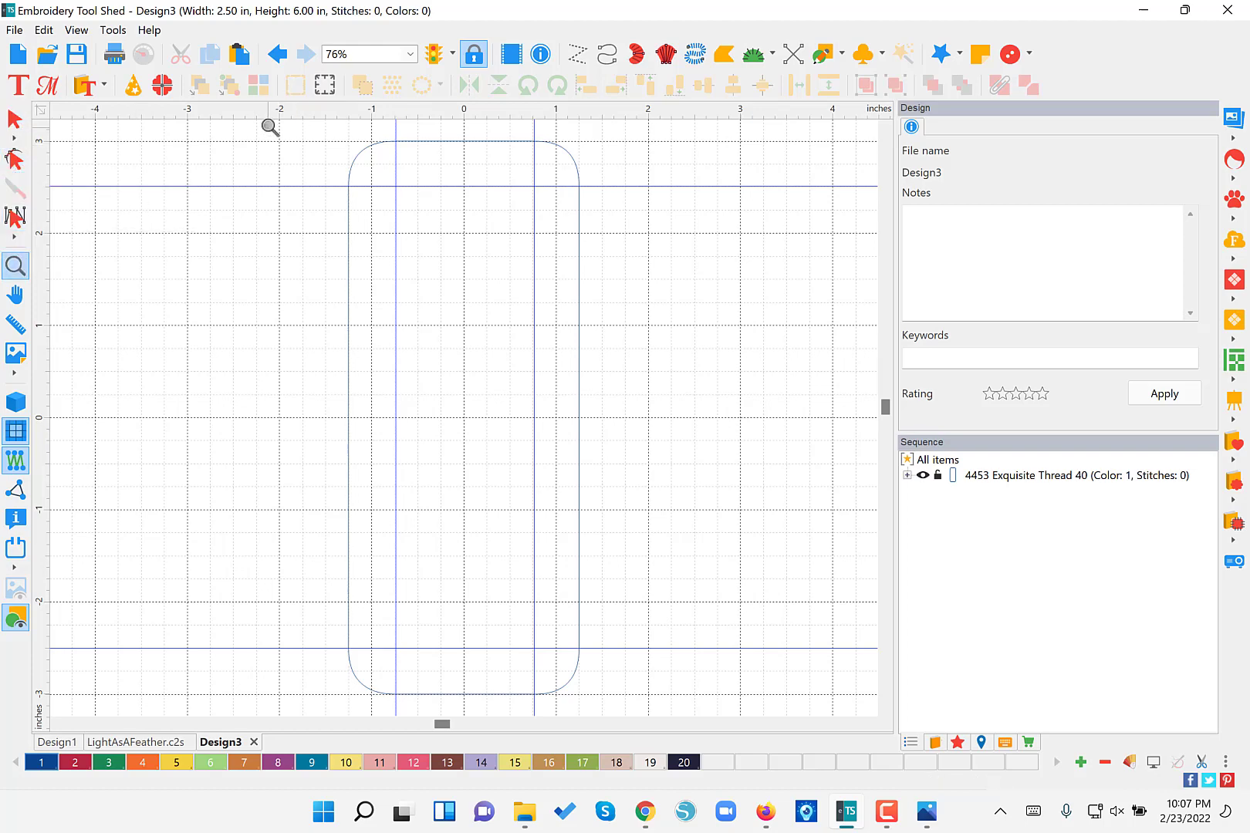
{"action": "left_click_drag", "start_coordinate": [270, 127], "coordinate": [656, 285]}
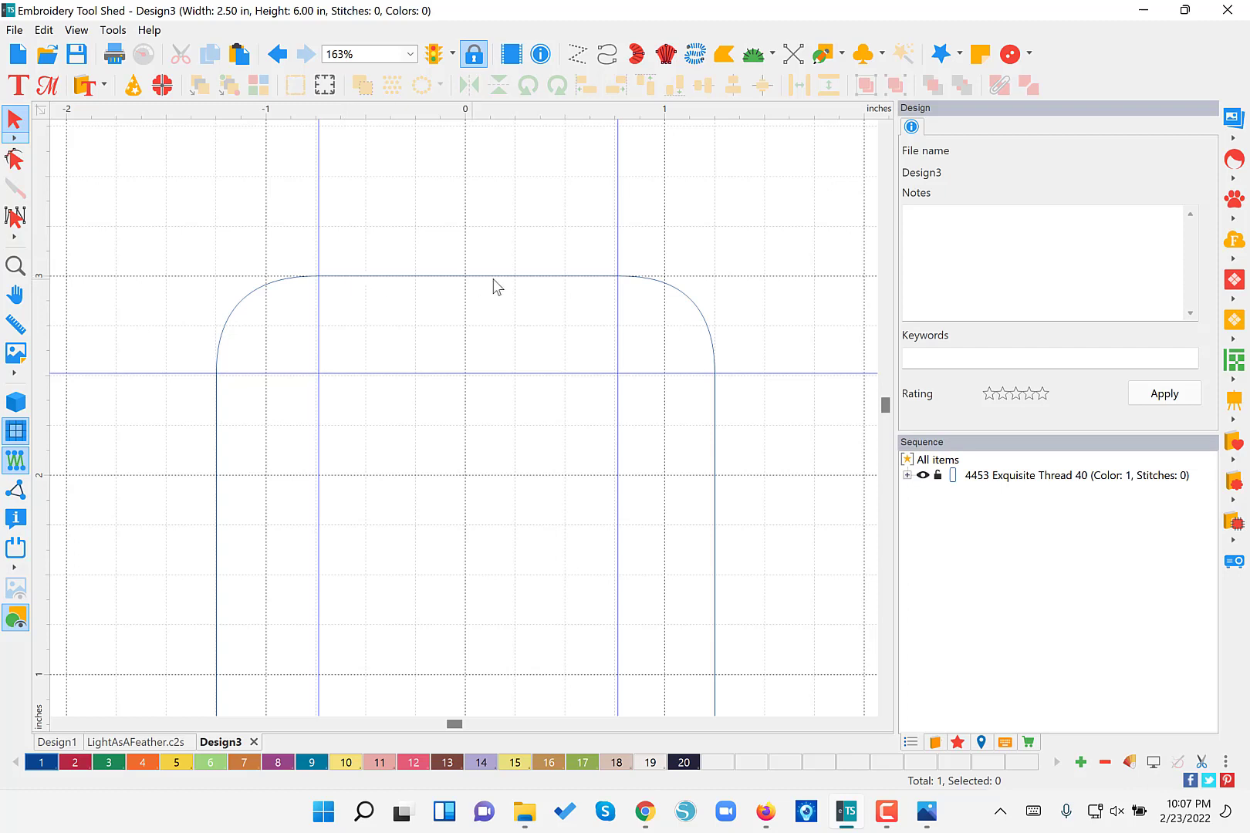
{"action": "left_click", "coordinate": [19, 164]}
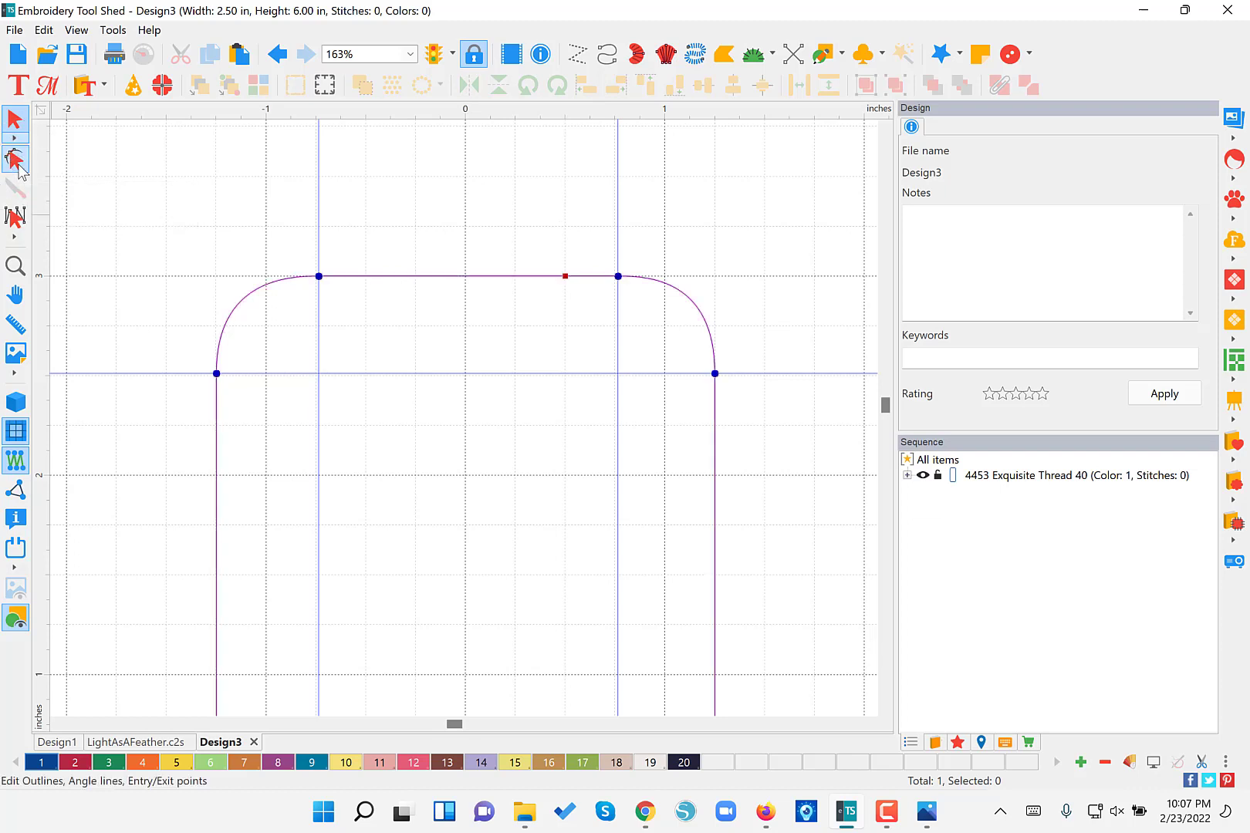
{"action": "left_click", "coordinate": [18, 165]}
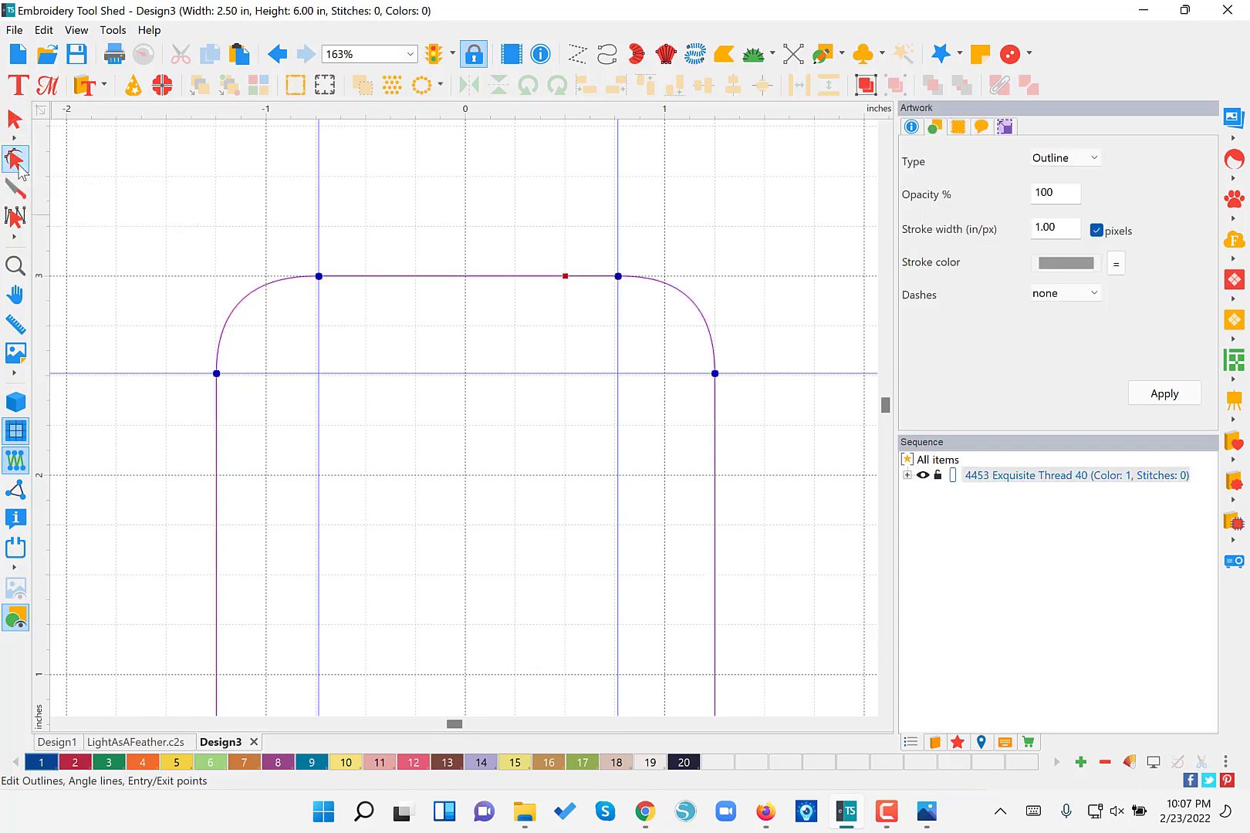
{"action": "right_click", "coordinate": [345, 281]}
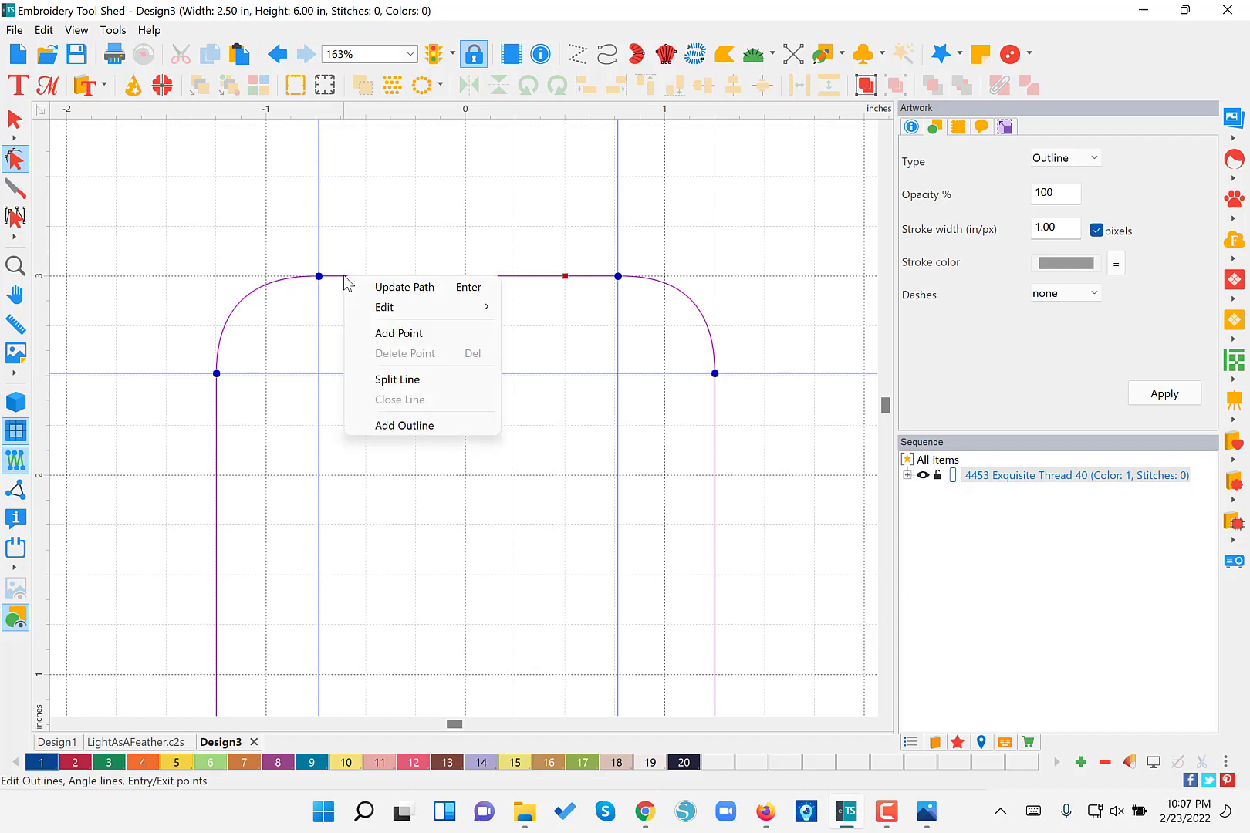
{"action": "left_click", "coordinate": [407, 333]}
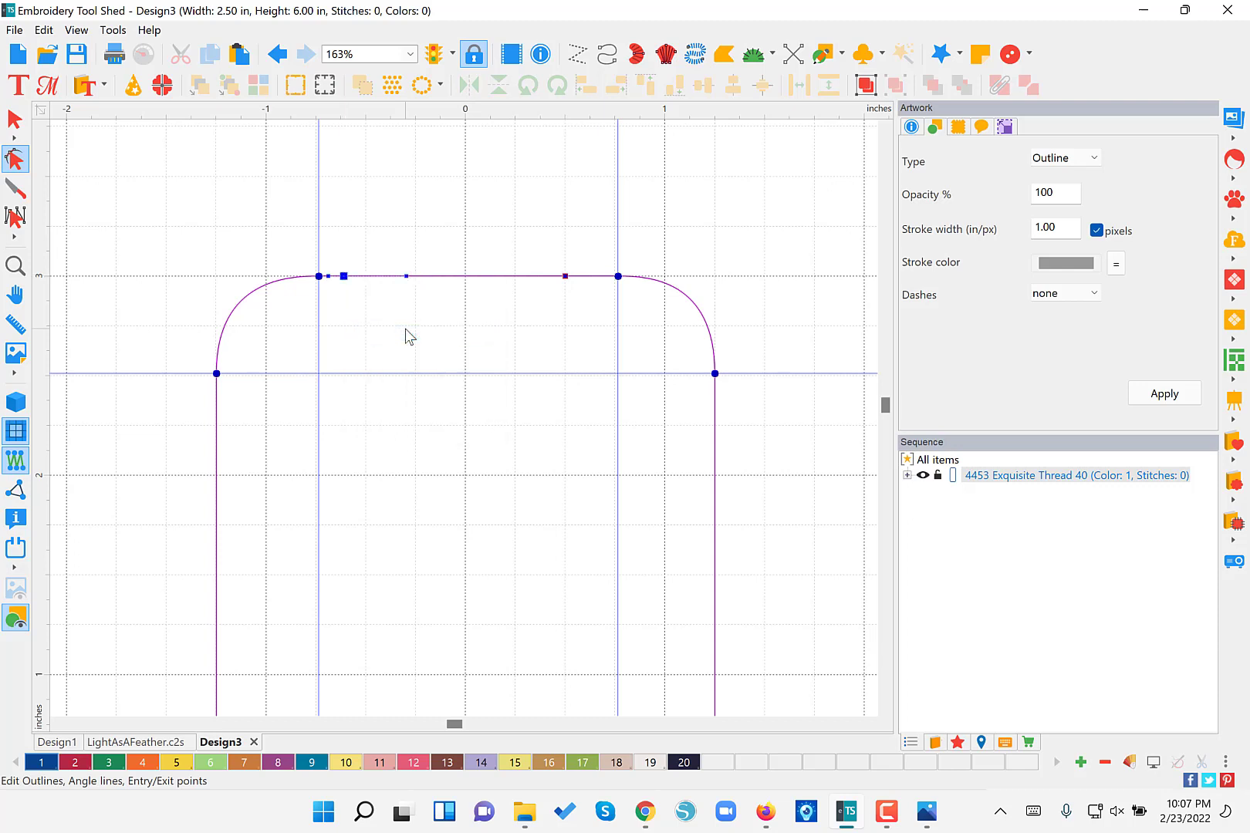
{"action": "right_click", "coordinate": [588, 283]}
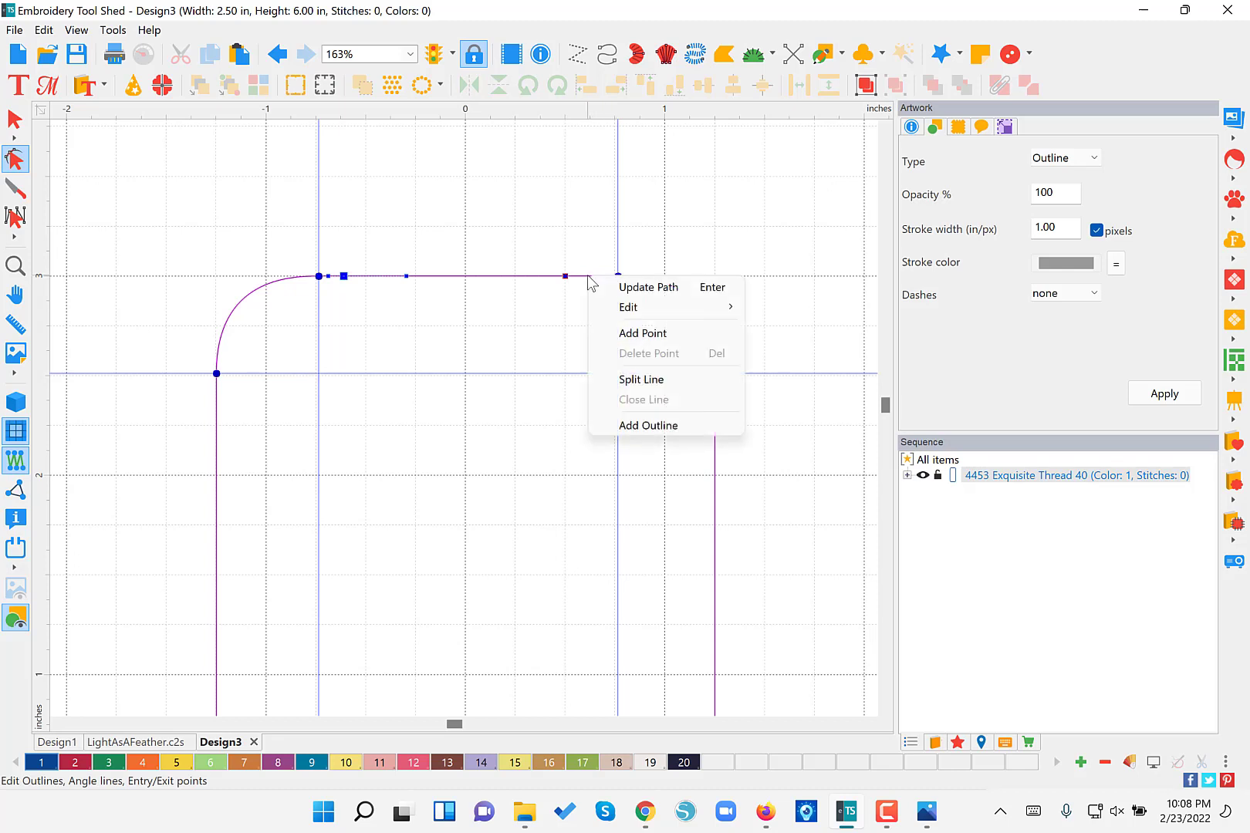
{"action": "left_click", "coordinate": [632, 332]}
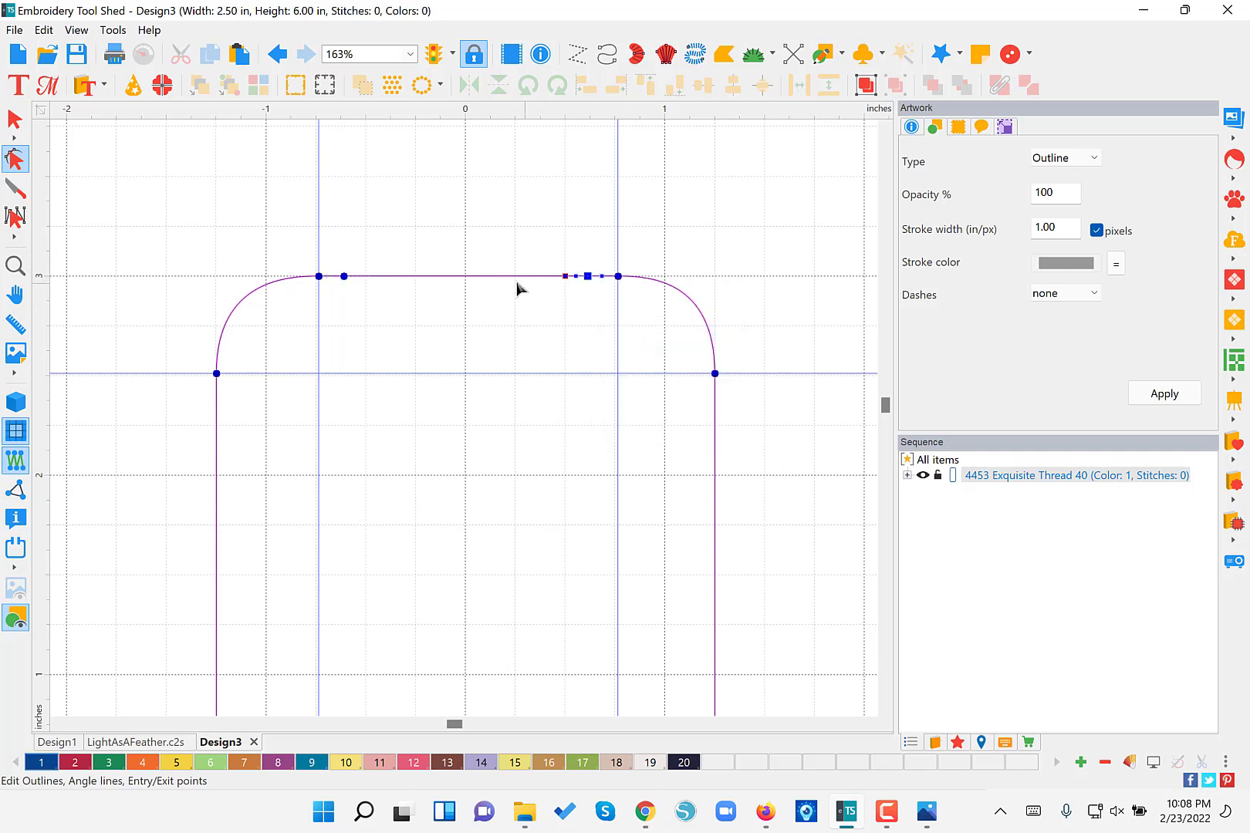
{"action": "right_click", "coordinate": [467, 282]}
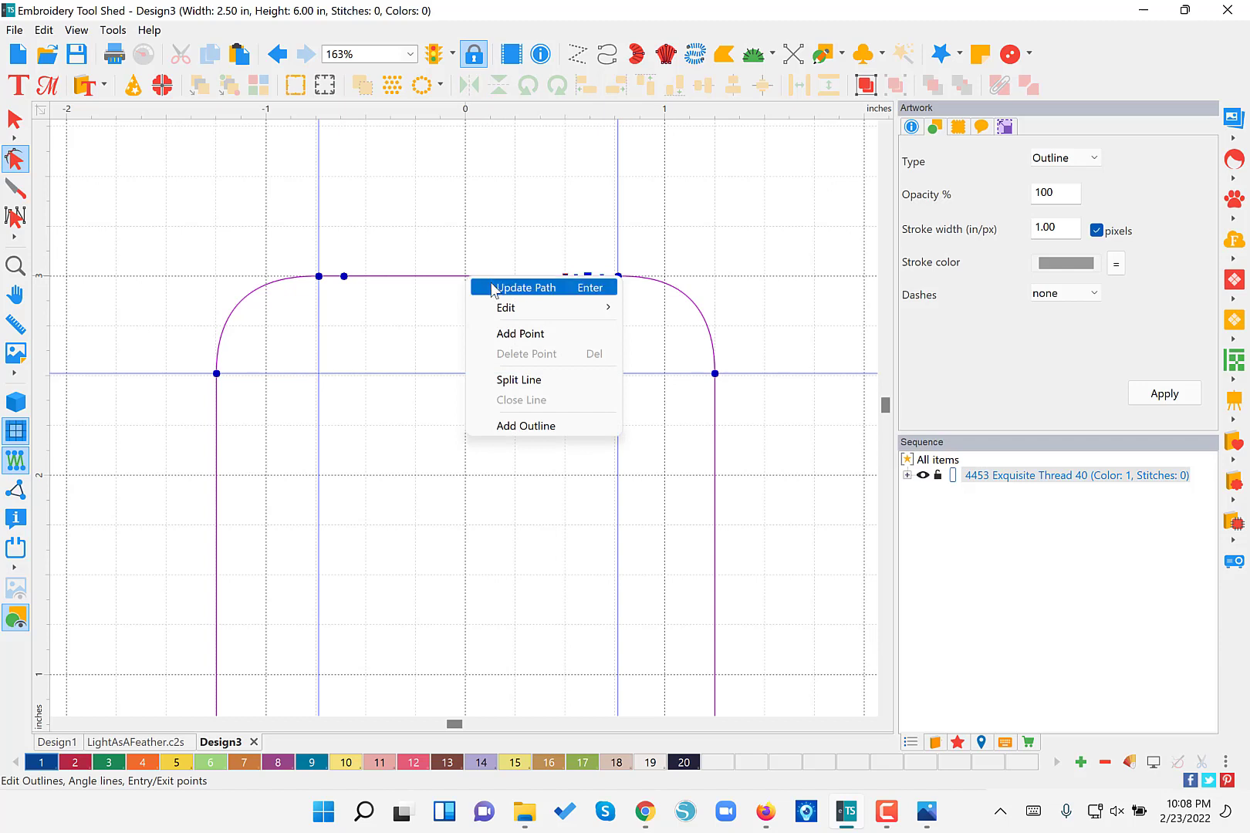
{"action": "left_click", "coordinate": [517, 334]}
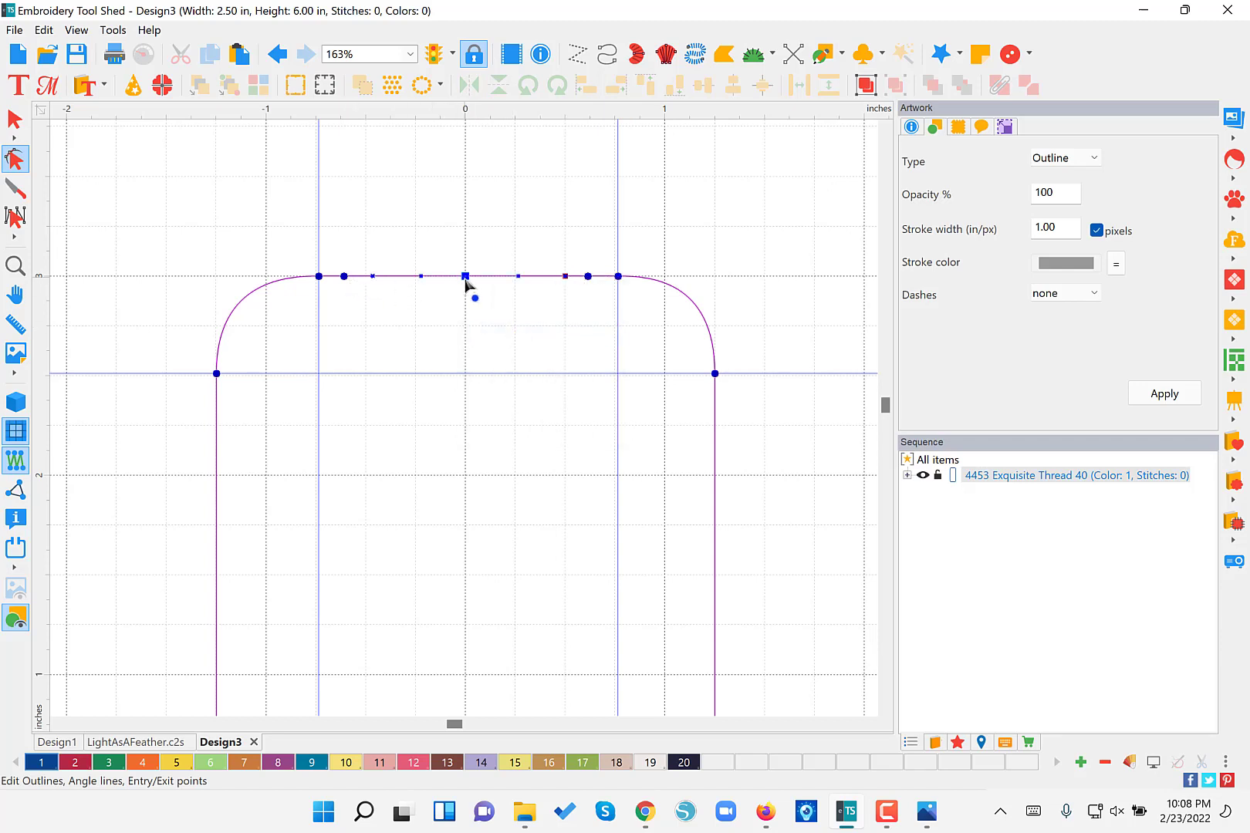
- Raise the top edge's center node to the 3.25 in grid line and delete the red node at 0.5 in
{"action": "left_click_drag", "start_coordinate": [465, 279], "coordinate": [463, 229]}
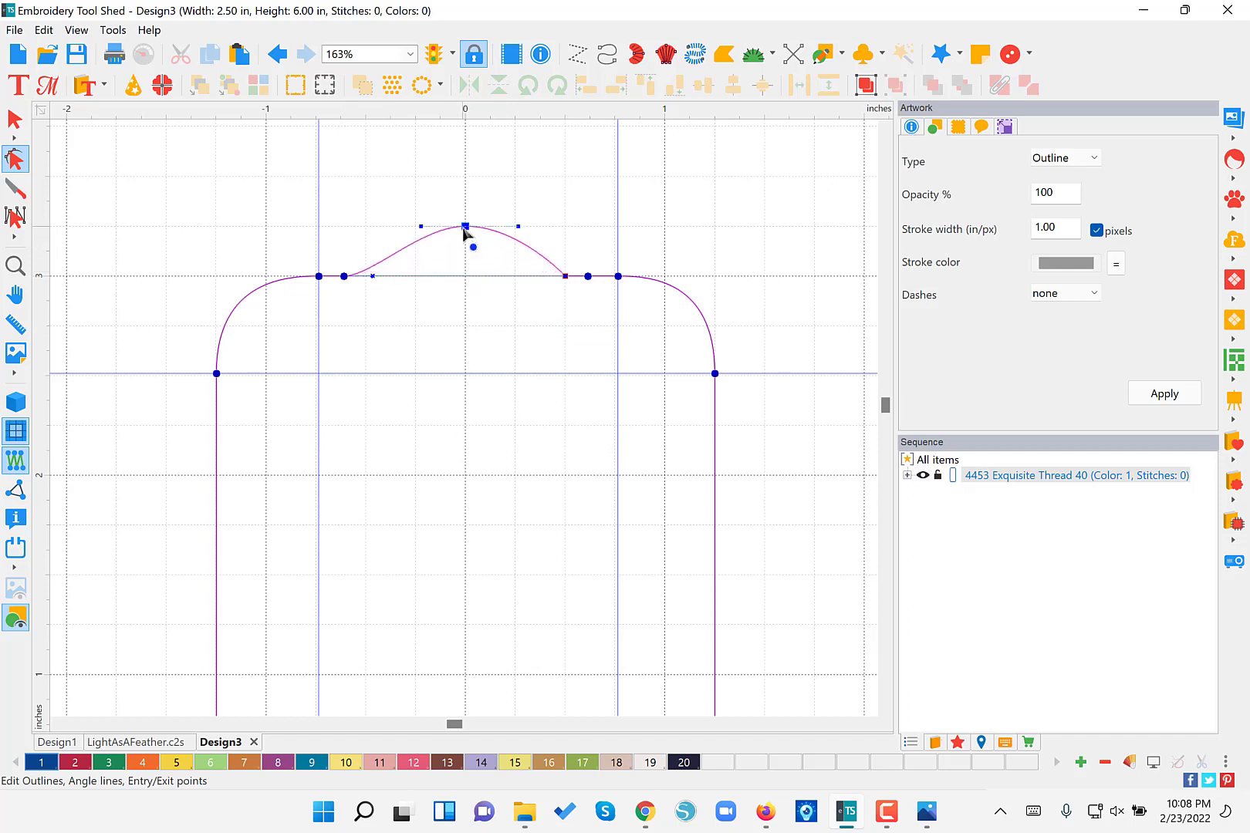
{"action": "left_click", "coordinate": [565, 276]}
{"action": "key", "text": "Delete"}
- Convert the two added nodes on either side of the raised center node to Line points
{"action": "left_click", "coordinate": [345, 278]}
{"action": "left_click", "coordinate": [589, 277], "text": "shift"}
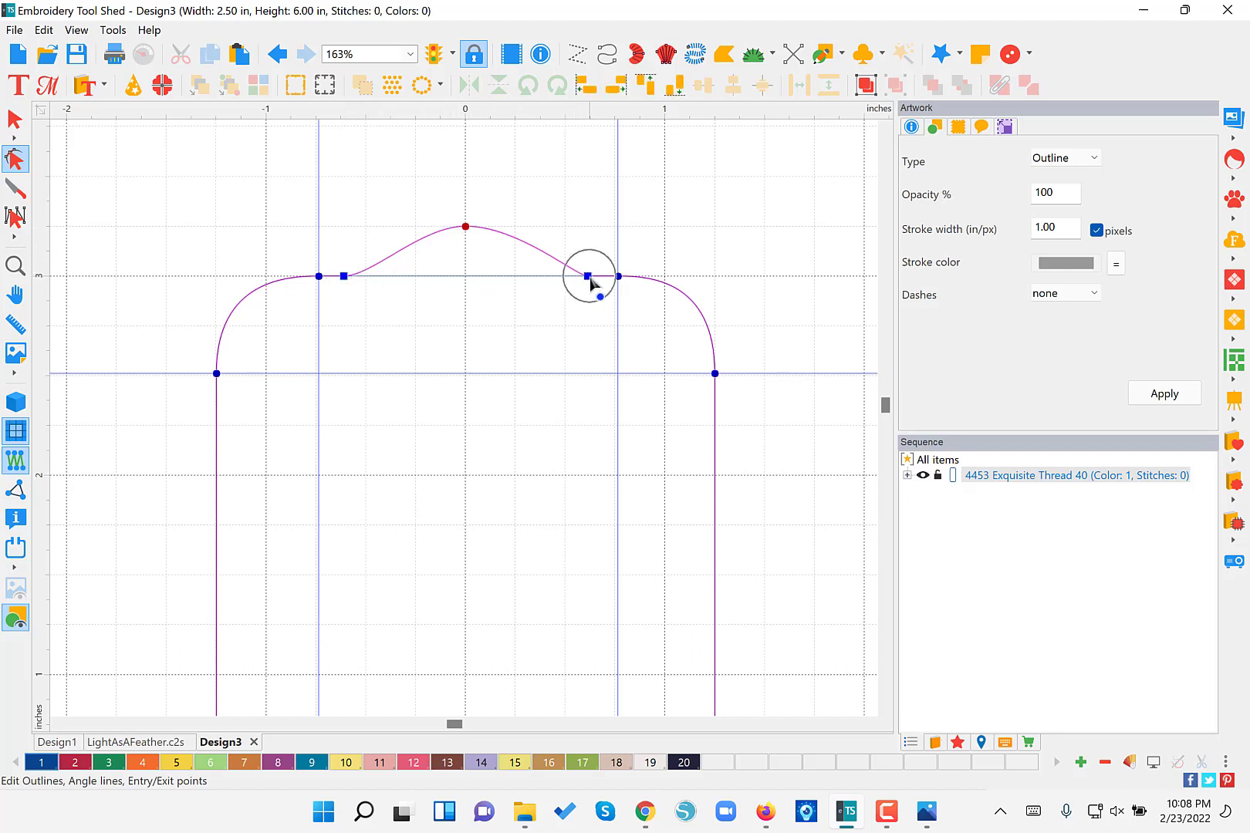
{"action": "right_click", "coordinate": [590, 277]}
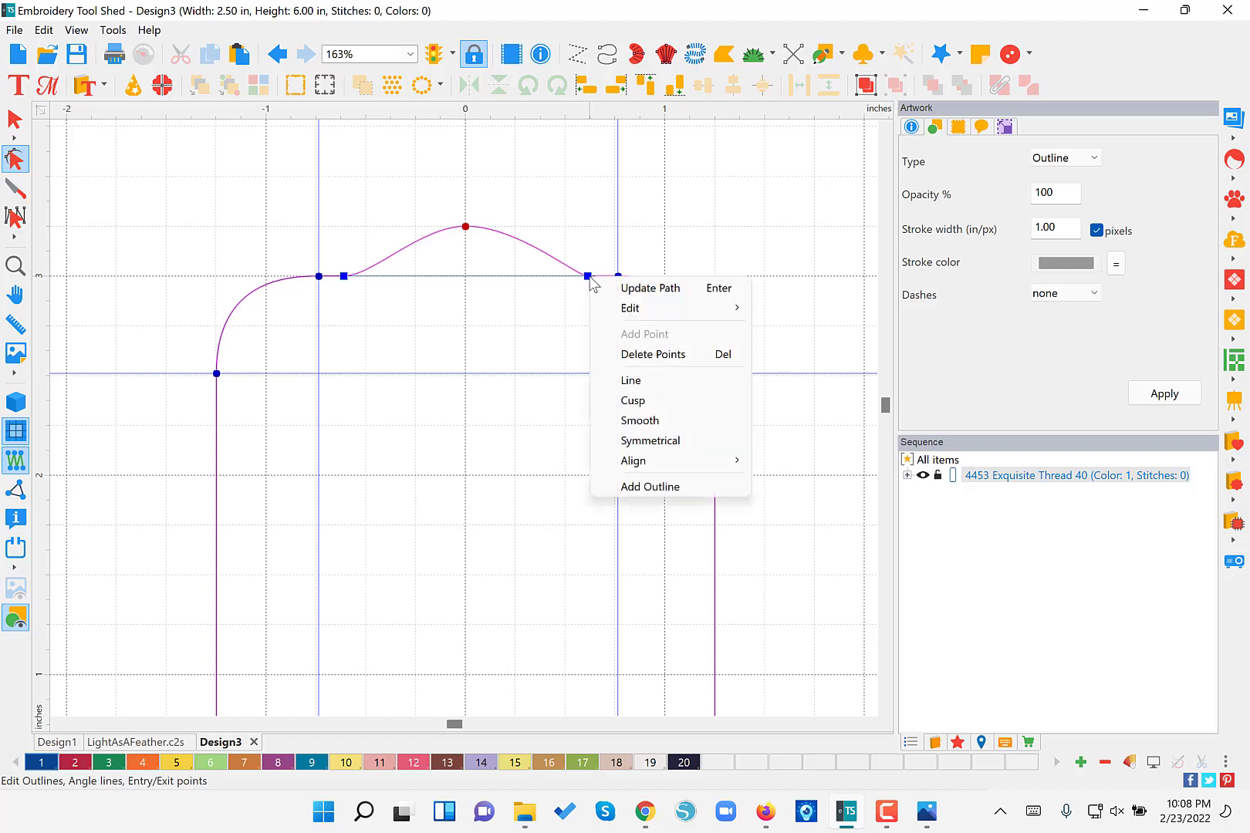
{"action": "left_click", "coordinate": [629, 381]}
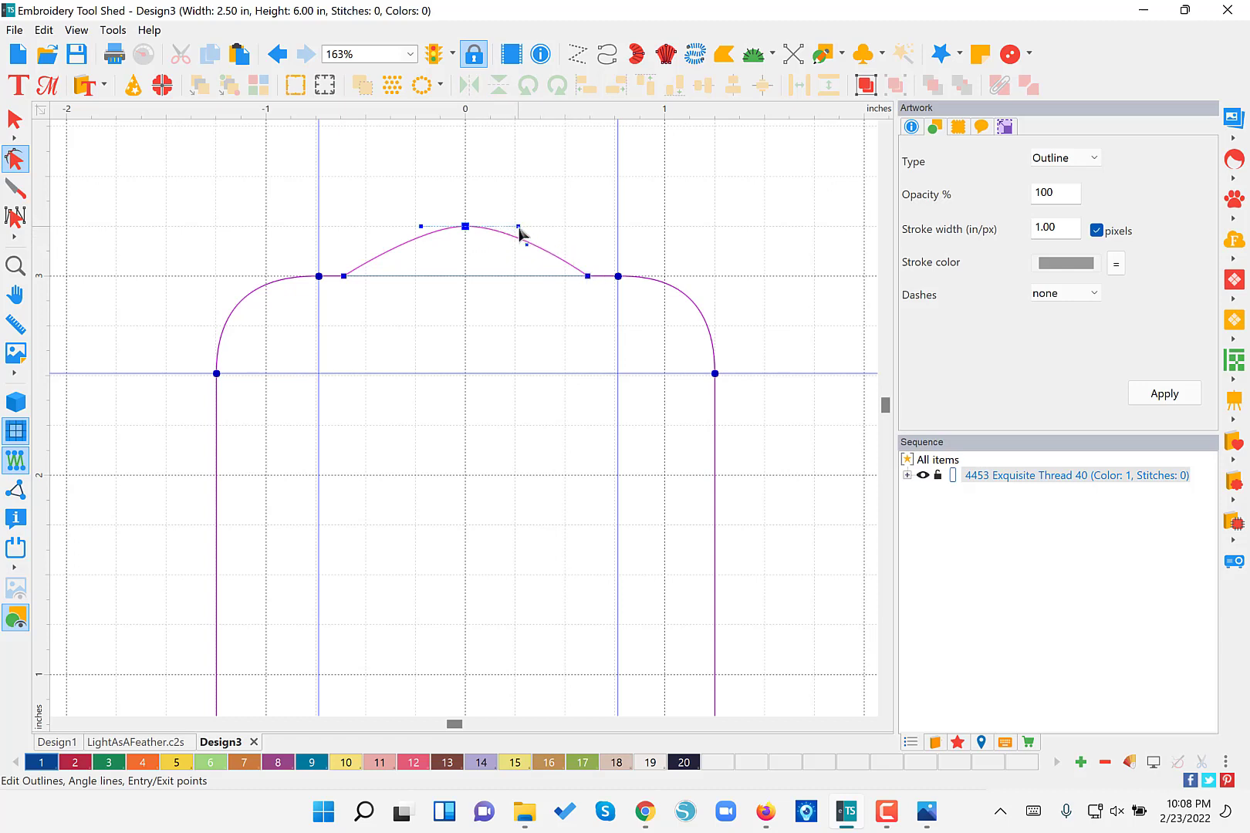
- Round the raised tab by extending the center node's two curve handles outward, and update the path
{"action": "left_click_drag", "start_coordinate": [520, 229], "coordinate": [553, 228]}
{"action": "left_click_drag", "start_coordinate": [422, 232], "coordinate": [383, 229]}
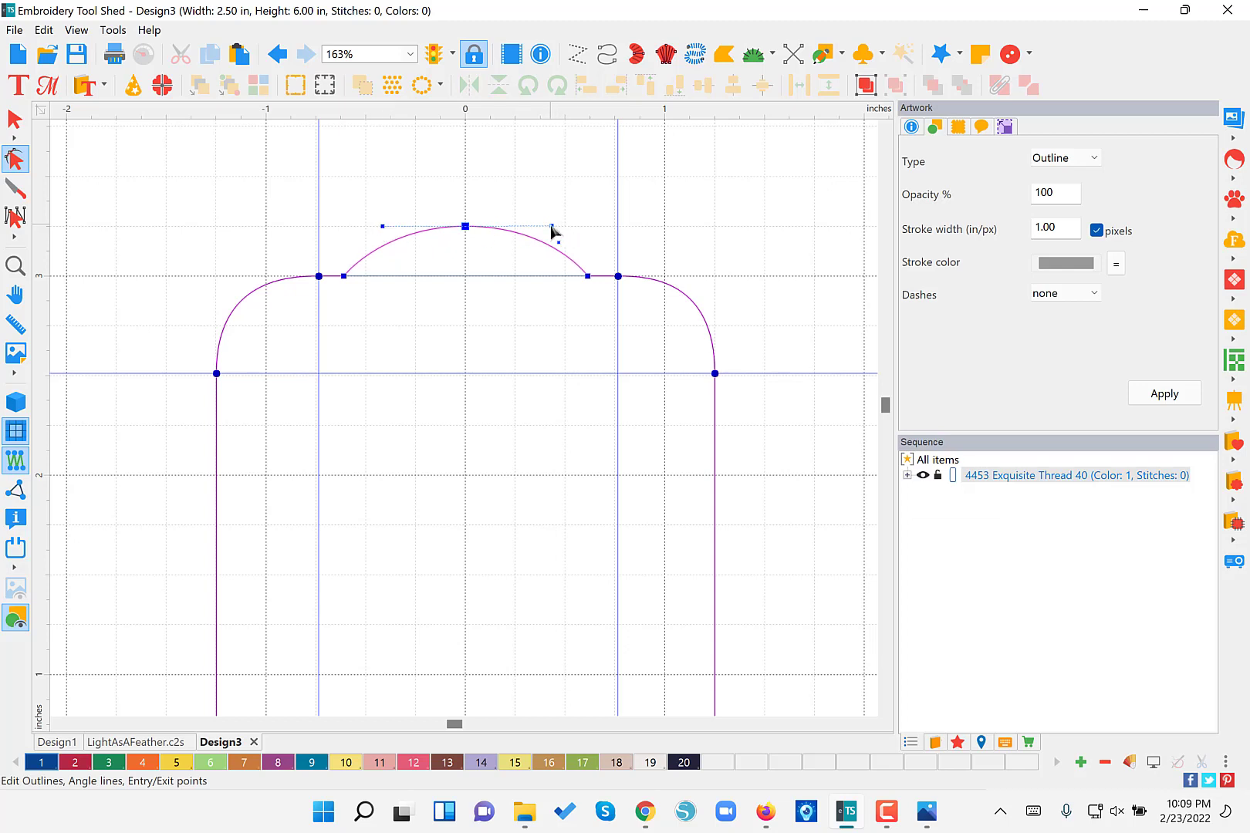
{"action": "left_click_drag", "start_coordinate": [551, 228], "coordinate": [561, 232]}
{"action": "right_click", "coordinate": [502, 237]}
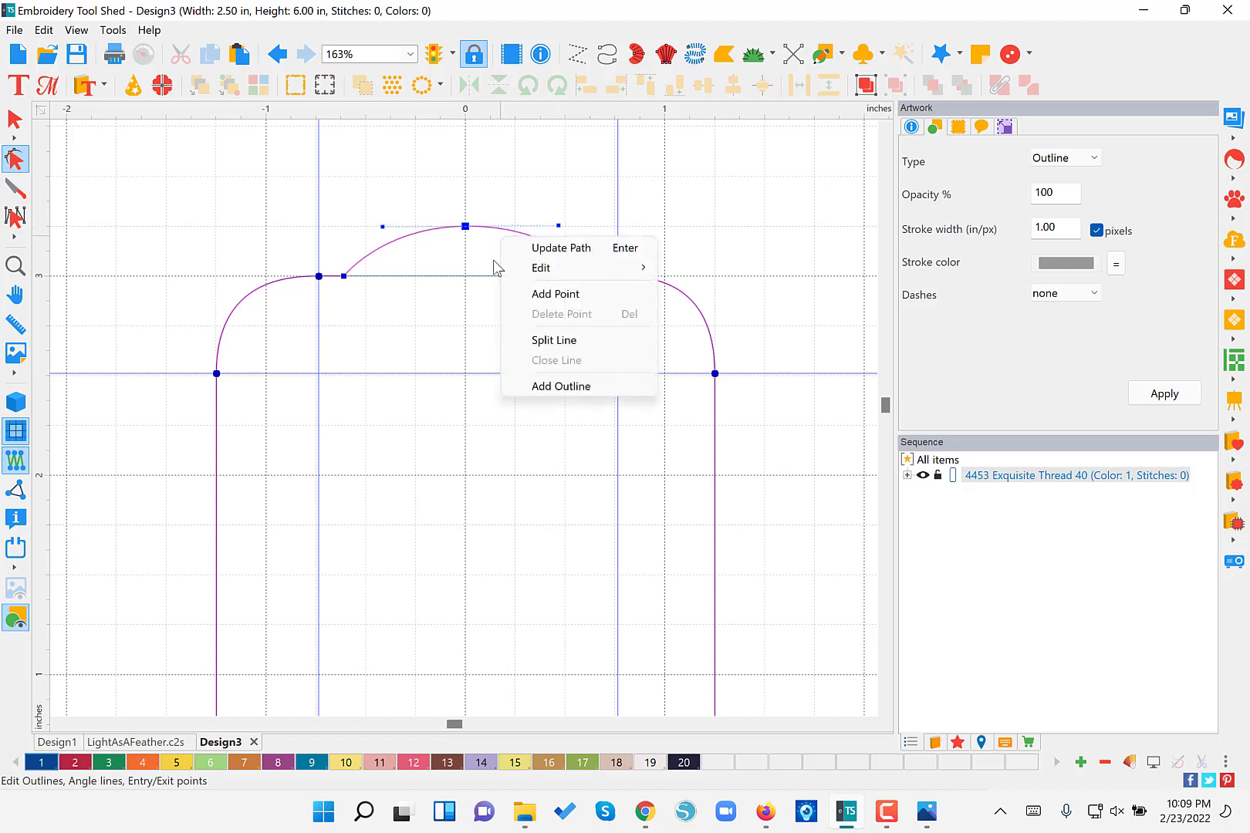
{"action": "left_click", "coordinate": [549, 250]}
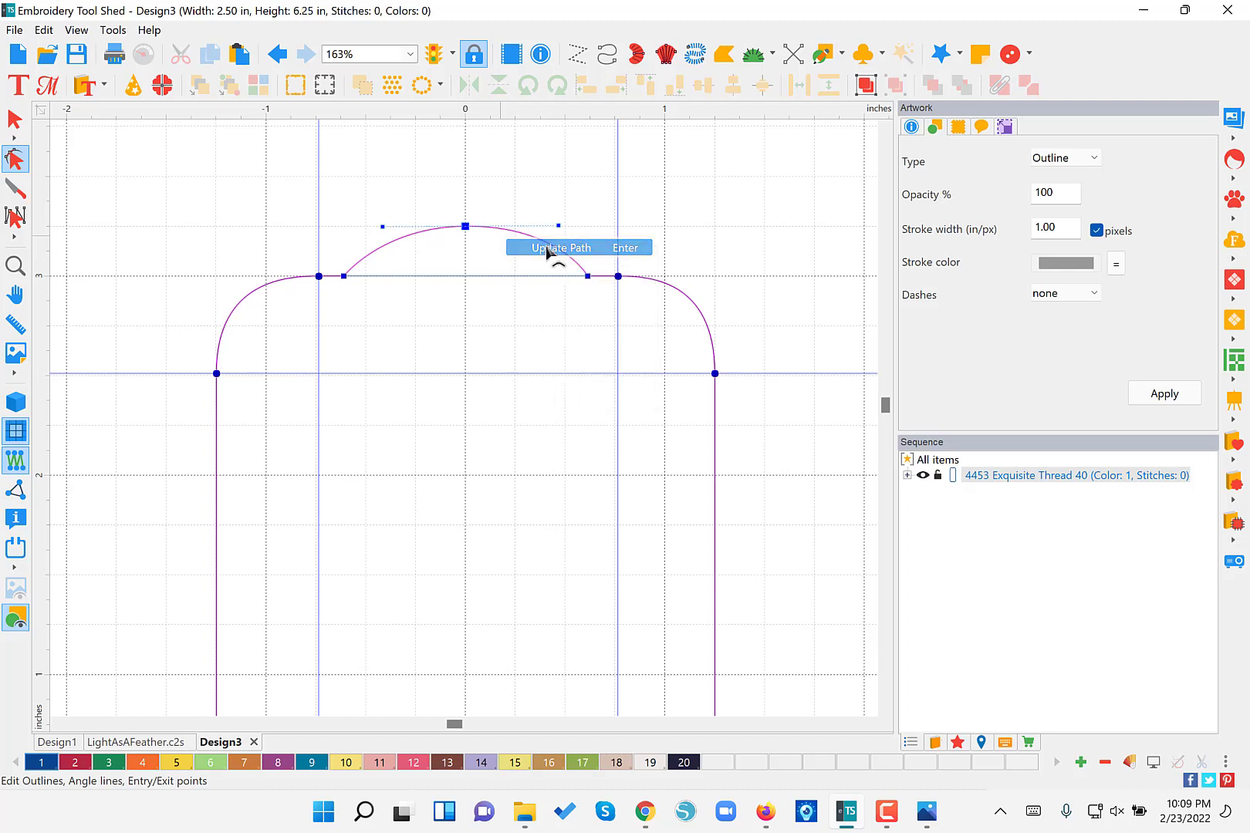
{"action": "left_click", "coordinate": [438, 301]}
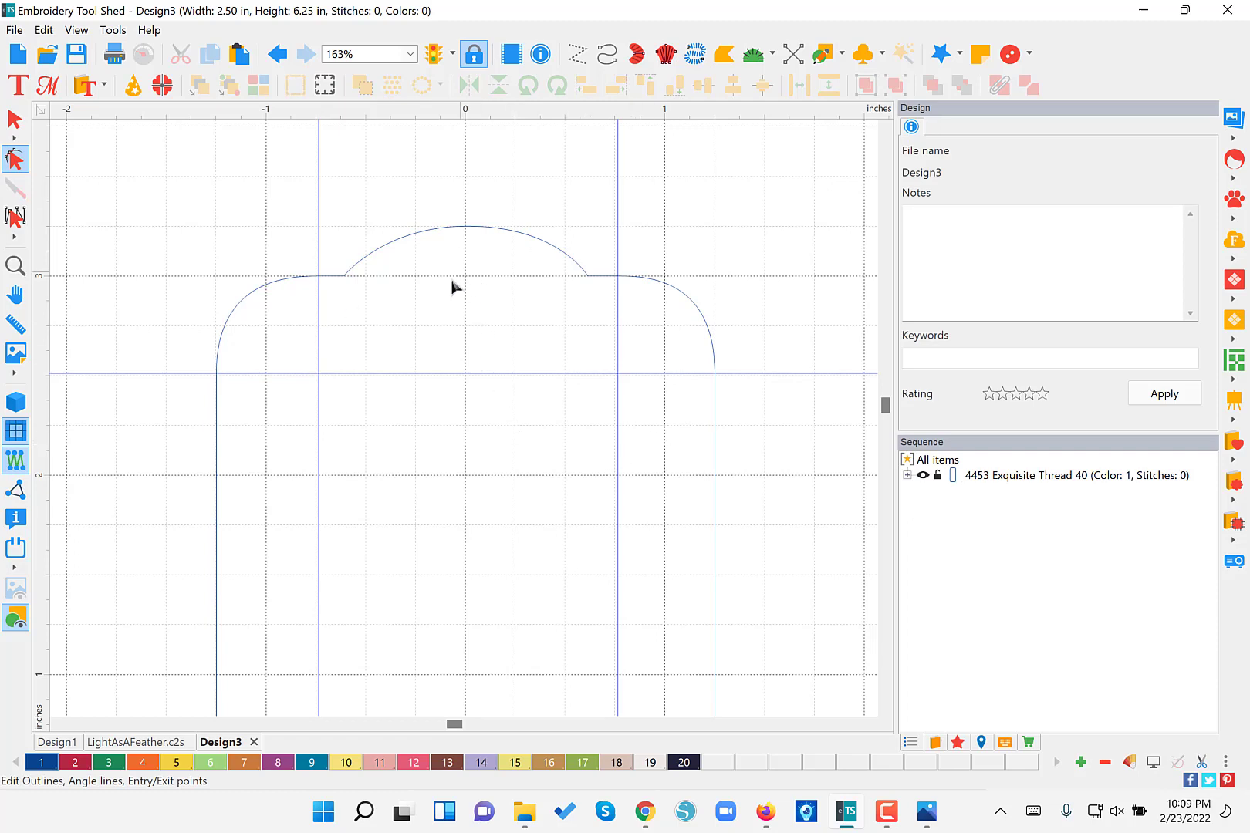
{"action": "left_click", "coordinate": [15, 118]}
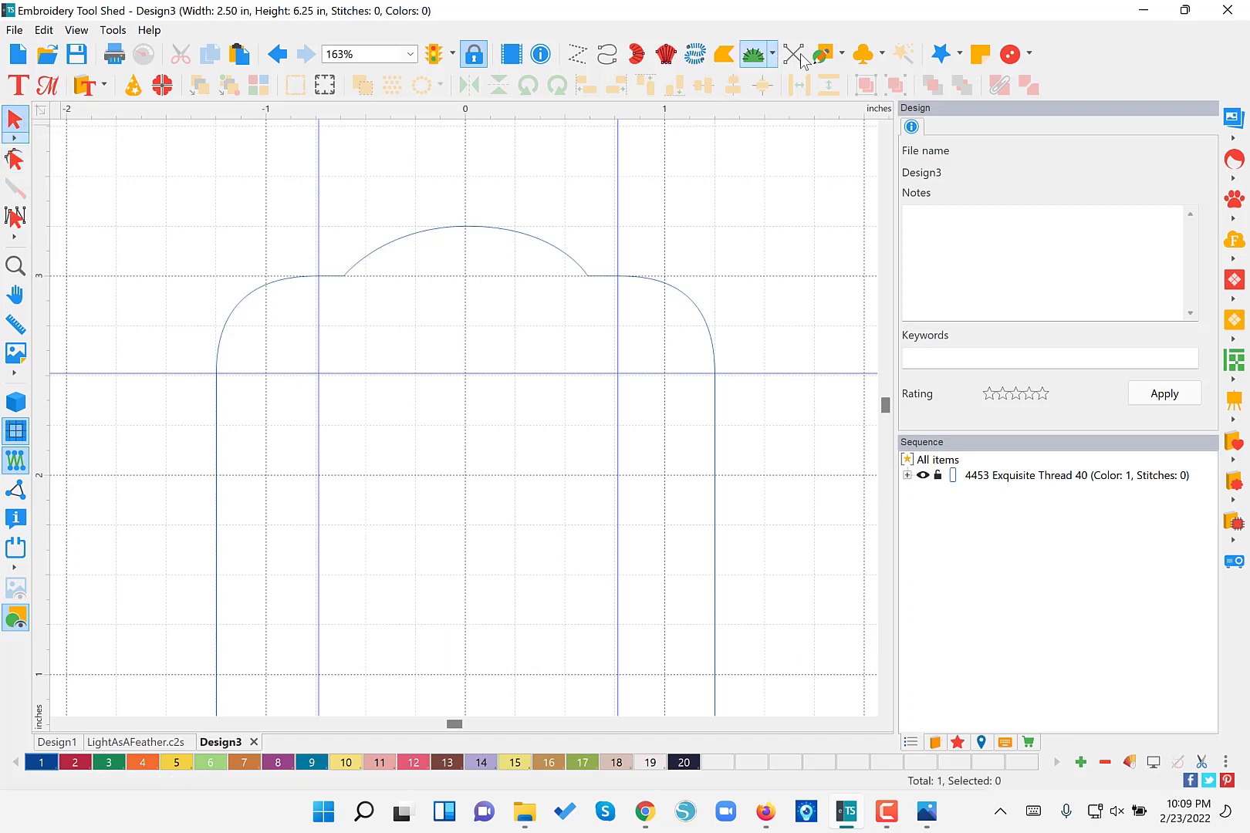
- Draw a circle about 0.25 in in diameter on the vertical centerline under the raised tab
{"action": "left_click", "coordinate": [844, 54]}
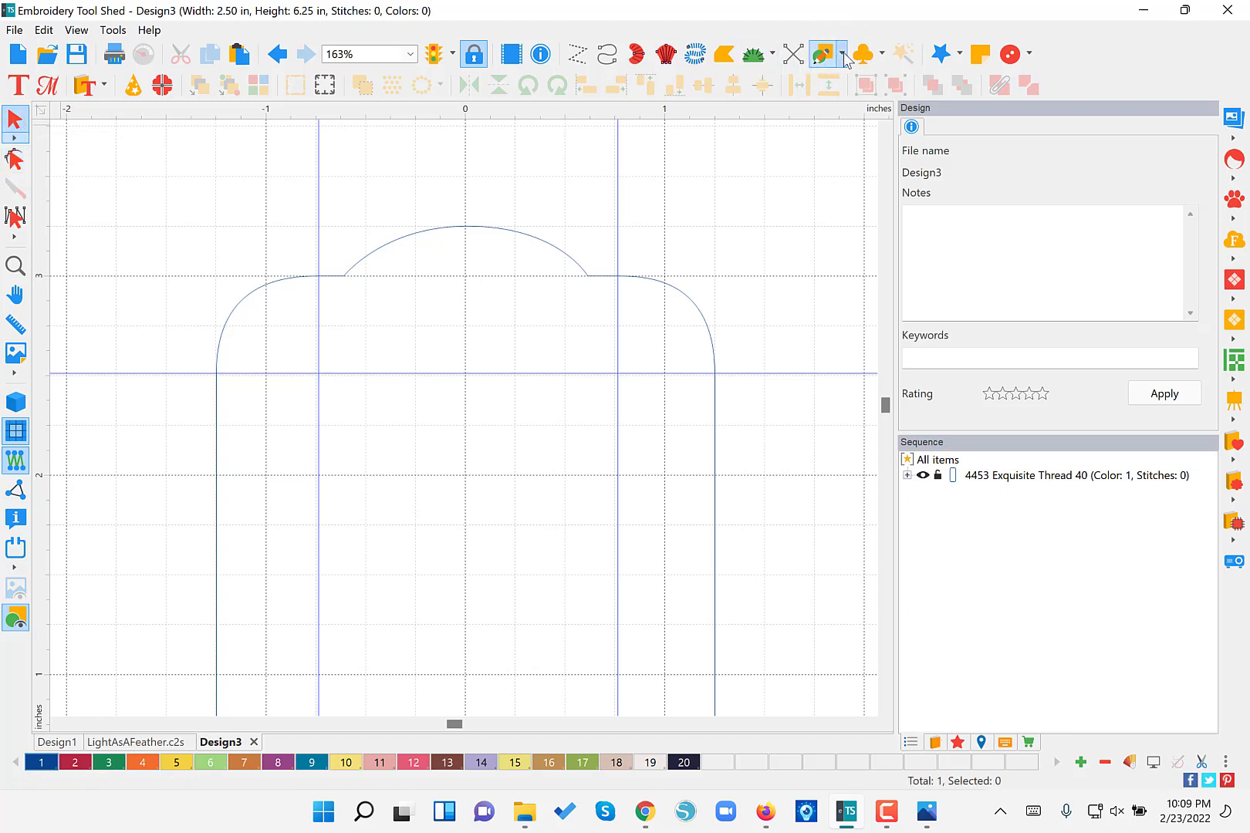
{"action": "left_click", "coordinate": [843, 54]}
{"action": "left_click", "coordinate": [885, 120]}
{"action": "left_click", "coordinate": [443, 287]}
{"action": "left_click_drag", "start_coordinate": [503, 367], "coordinate": [530, 403]}
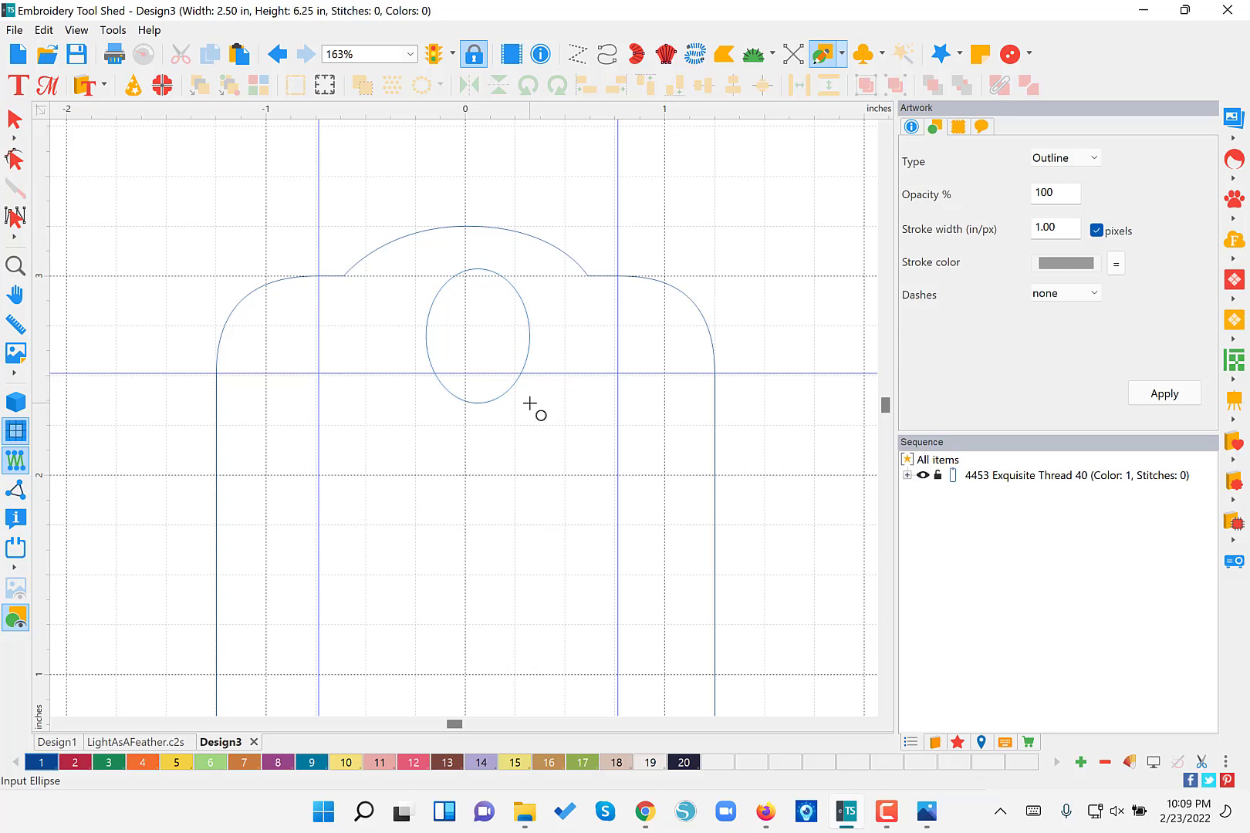
{"action": "key", "text": "ctrl+z"}
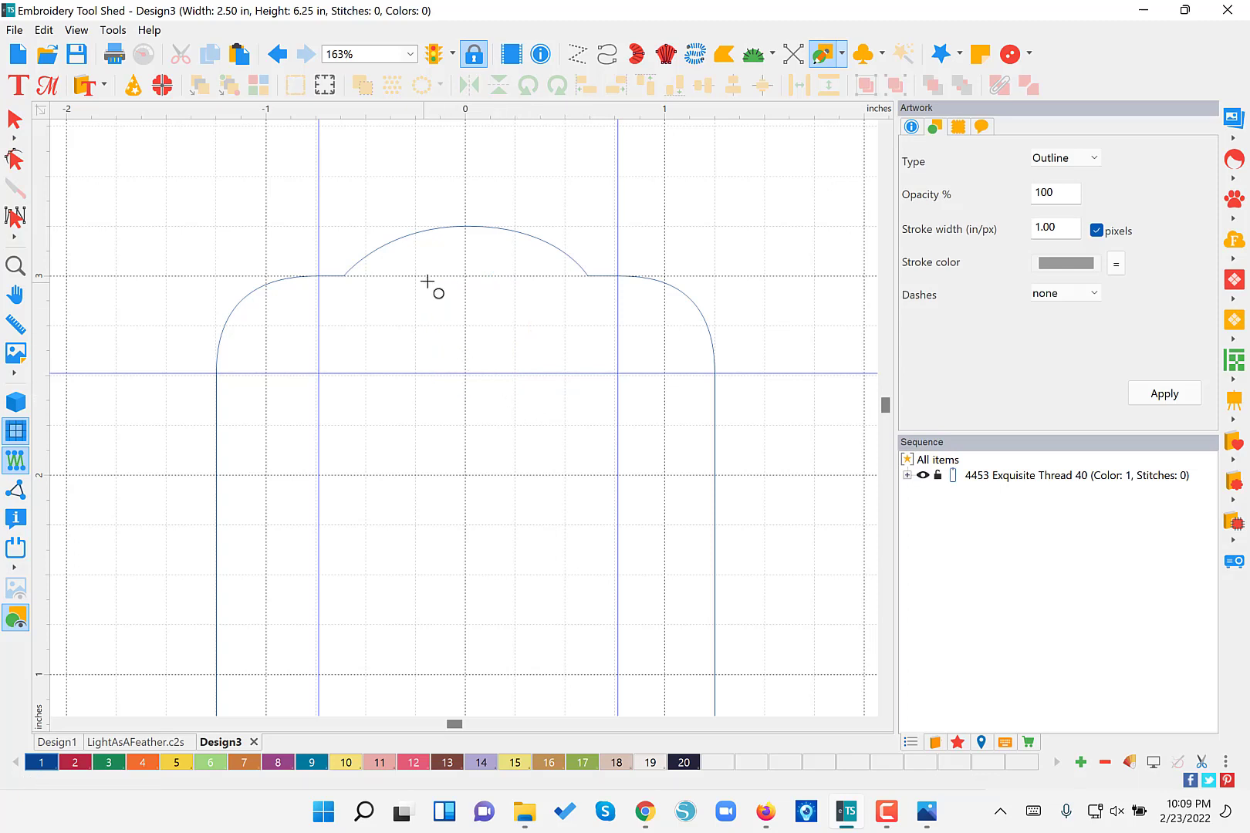
{"action": "left_click_drag", "start_coordinate": [450, 283], "coordinate": [503, 330]}
{"action": "key", "text": "ctrl+z"}
{"action": "left_click_drag", "start_coordinate": [448, 268], "coordinate": [491, 310]}
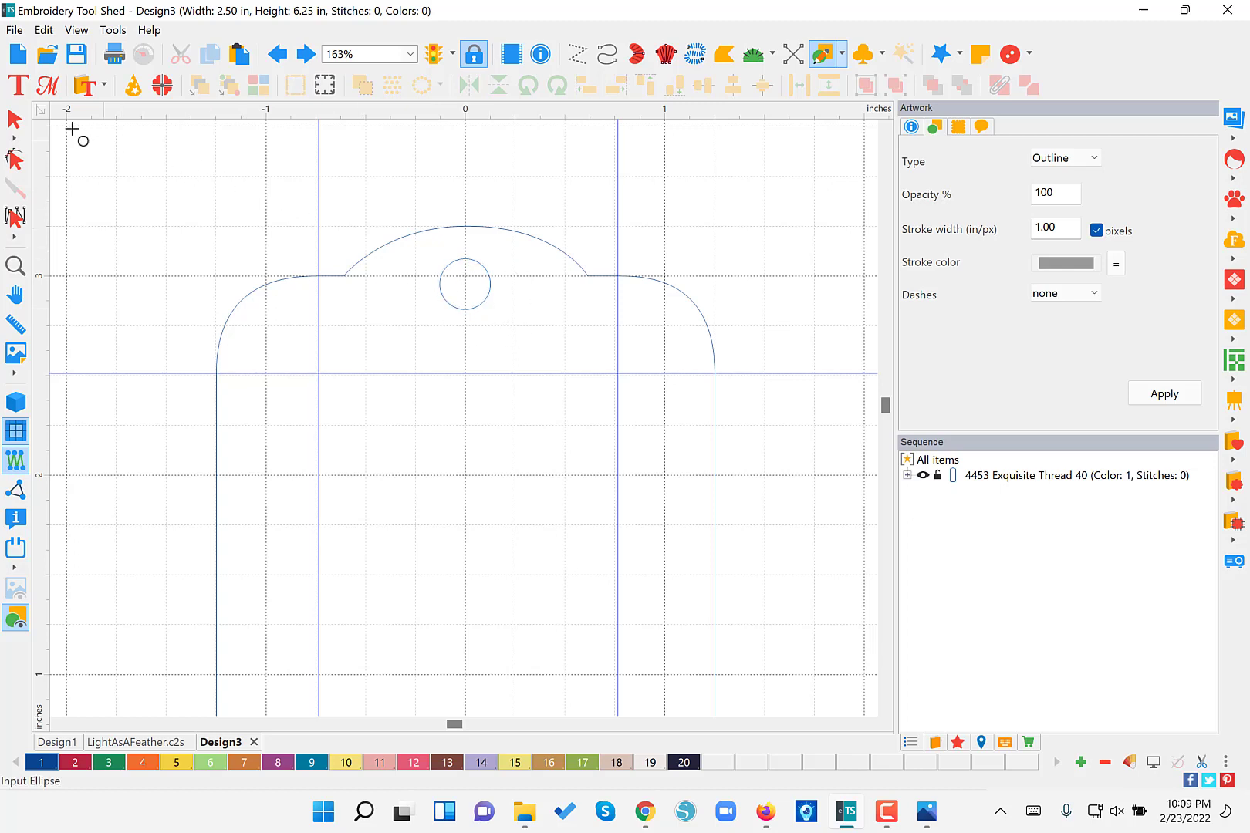
- Move the small circle down along the centerline until its top touches the 3 in grid line
{"action": "left_click", "coordinate": [14, 120]}
{"action": "left_click", "coordinate": [438, 270]}
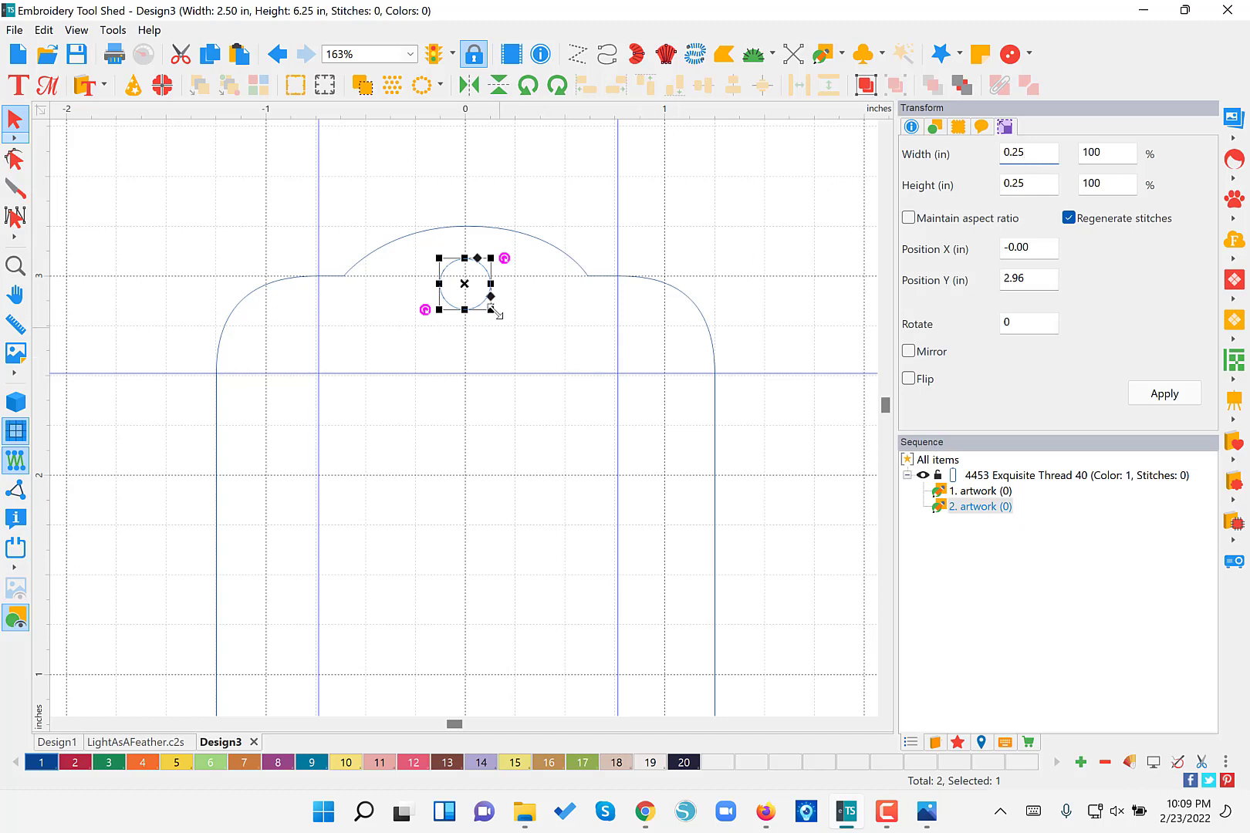
{"action": "left_click_drag", "start_coordinate": [469, 291], "coordinate": [473, 301]}
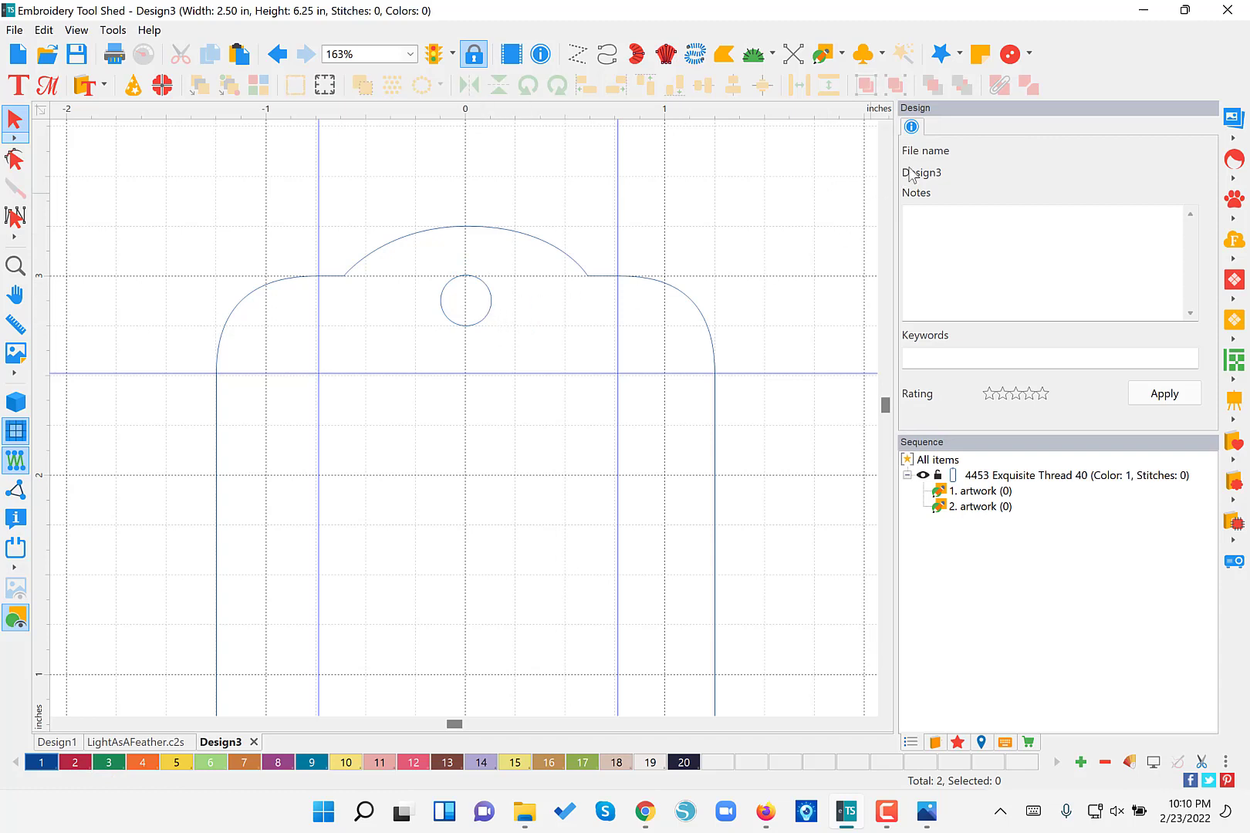
{"action": "left_click", "coordinate": [483, 323]}
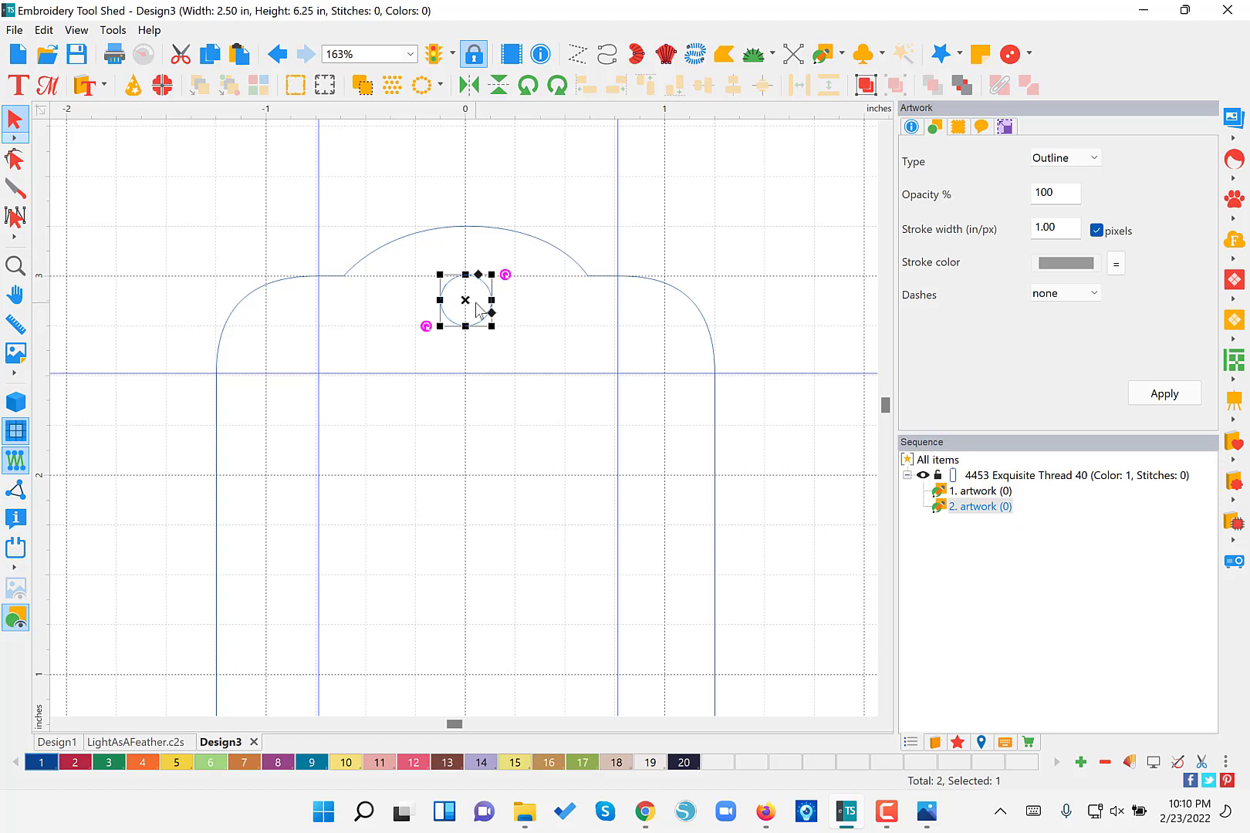
{"action": "left_click_drag", "start_coordinate": [475, 308], "coordinate": [474, 310]}
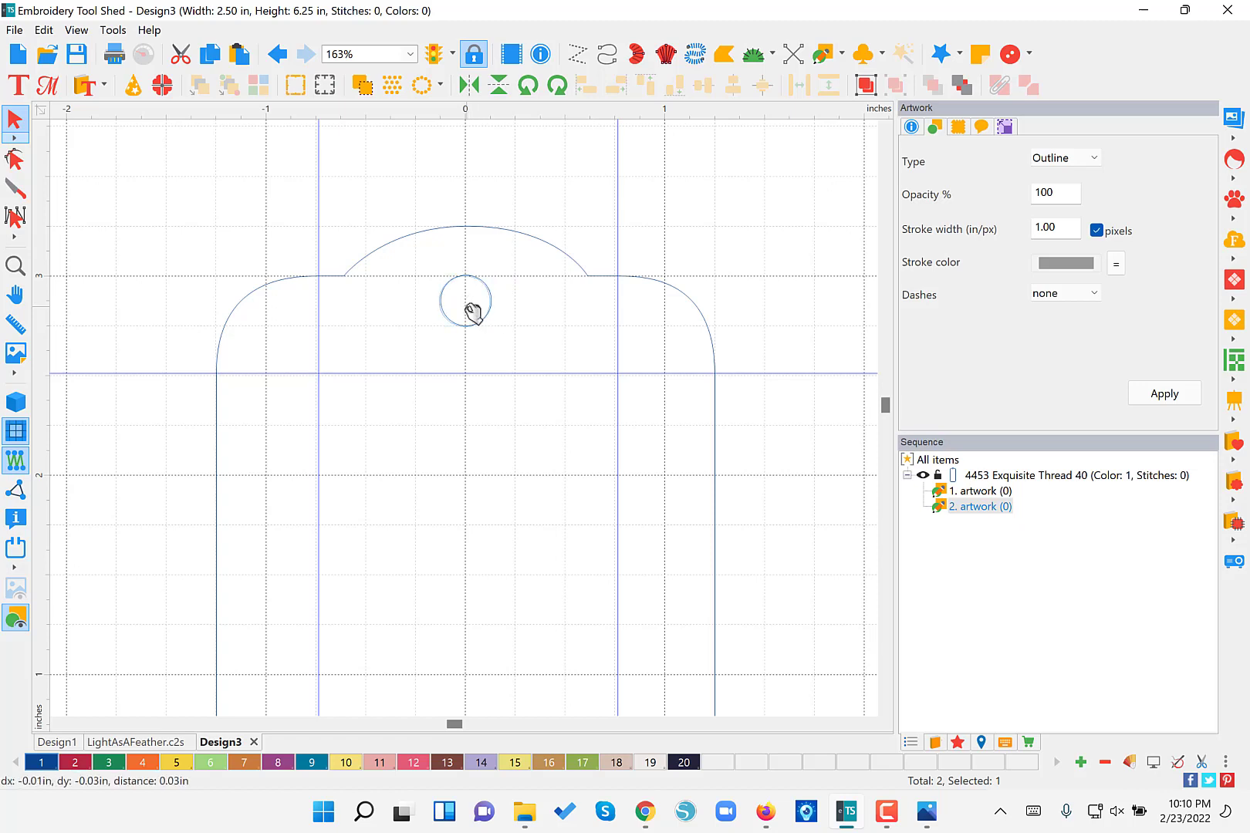
{"action": "left_click", "coordinate": [538, 316]}
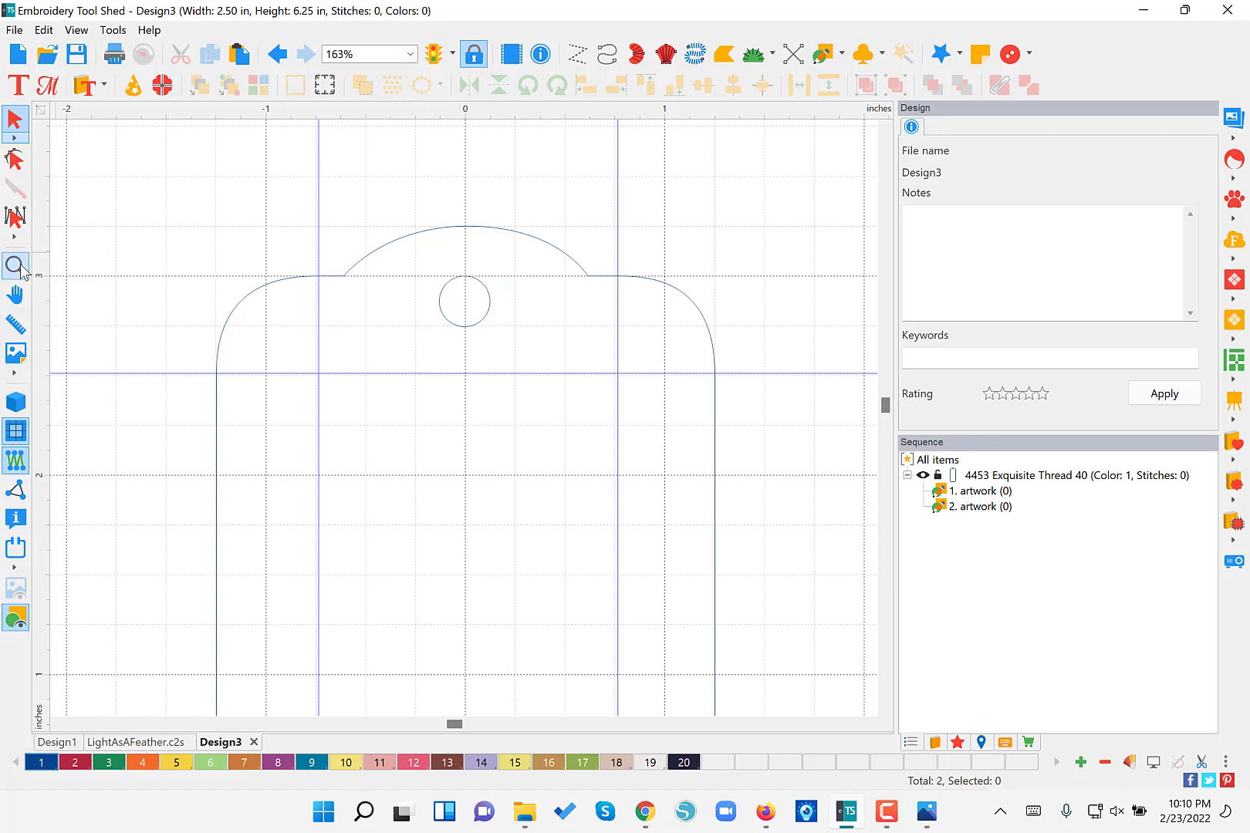
- Hide the grid and remove all guidelines from the whole tag design
{"action": "left_click", "coordinate": [20, 264]}
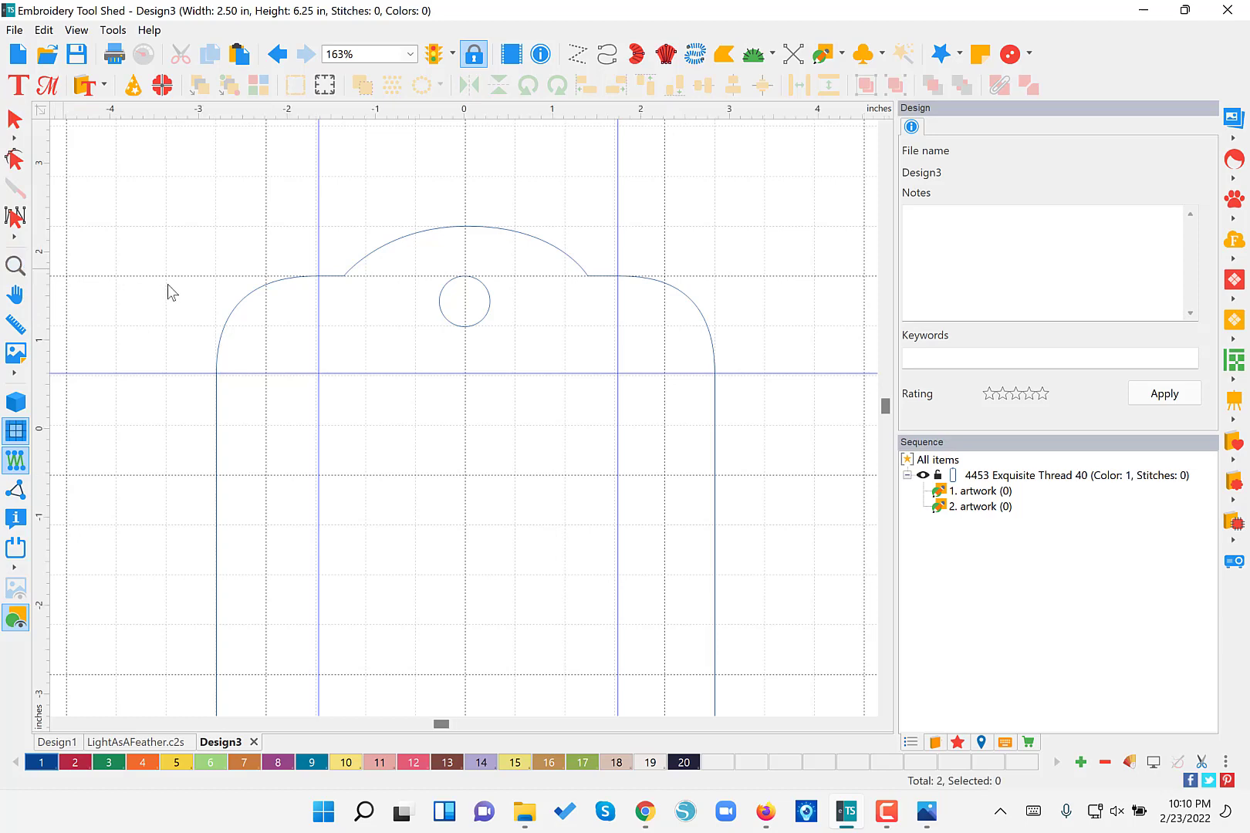
{"action": "left_click", "coordinate": [18, 407]}
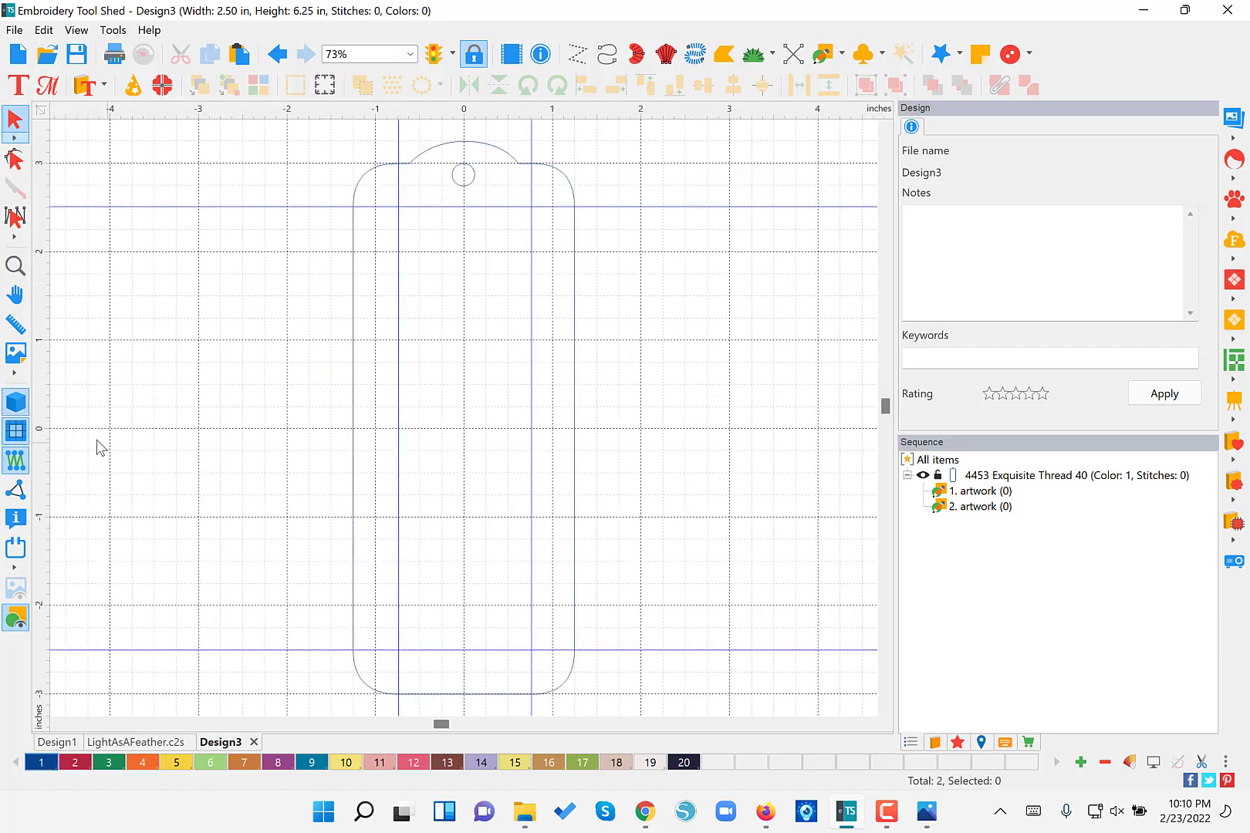
{"action": "left_click", "coordinate": [19, 433]}
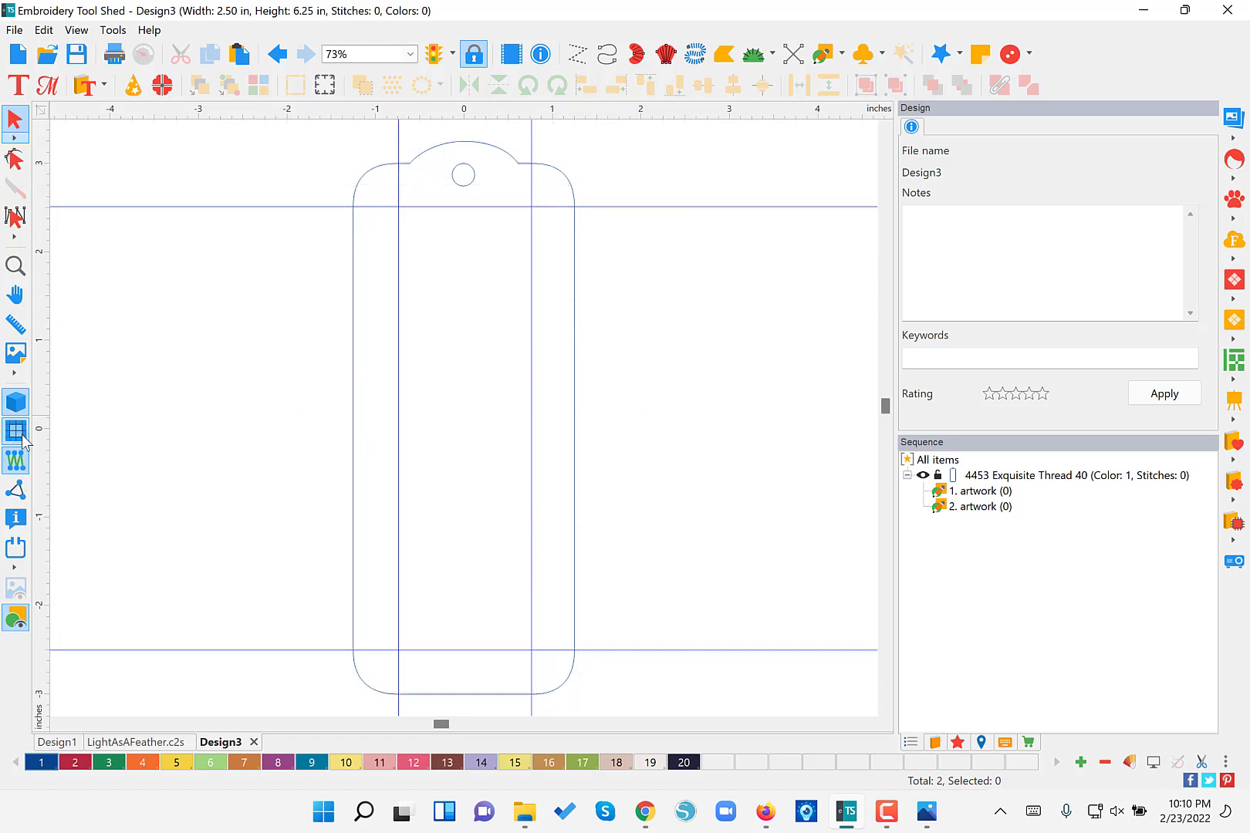
{"action": "right_click", "coordinate": [266, 115]}
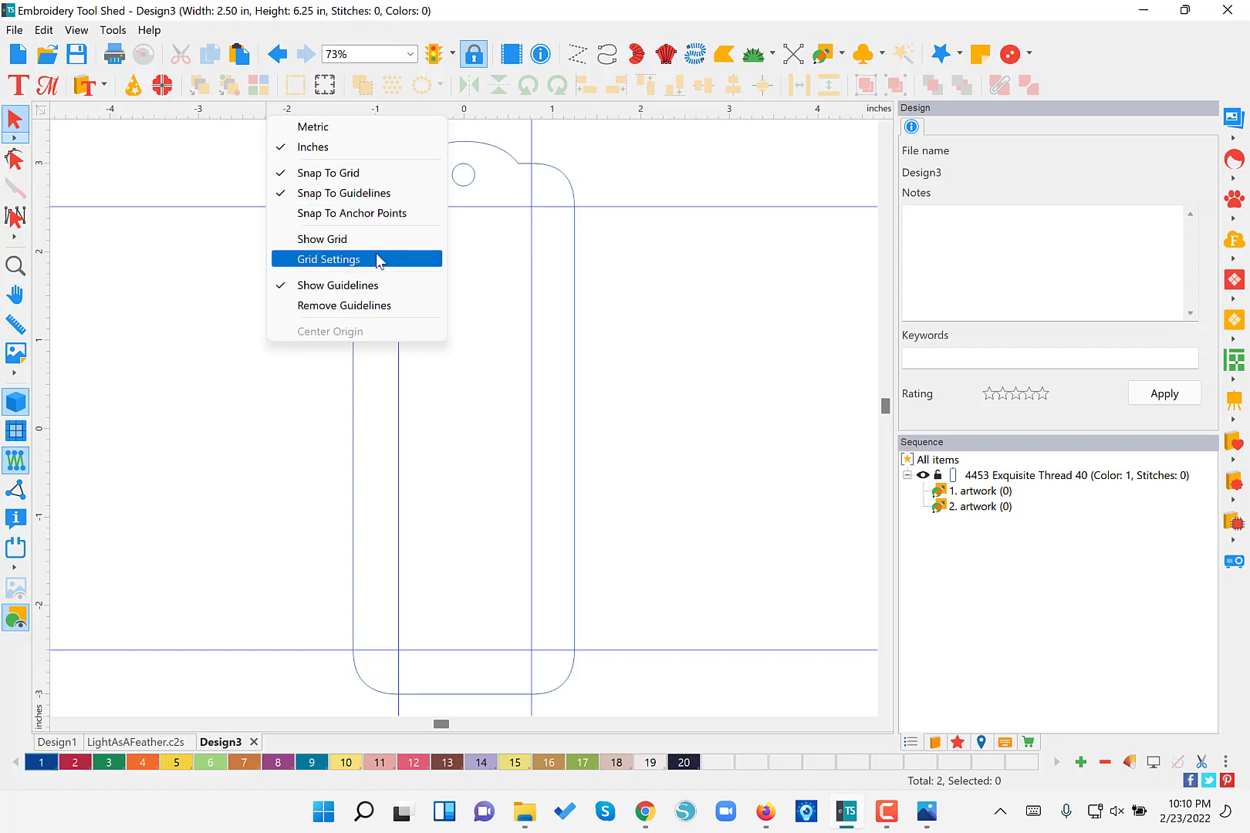
{"action": "left_click", "coordinate": [369, 307]}
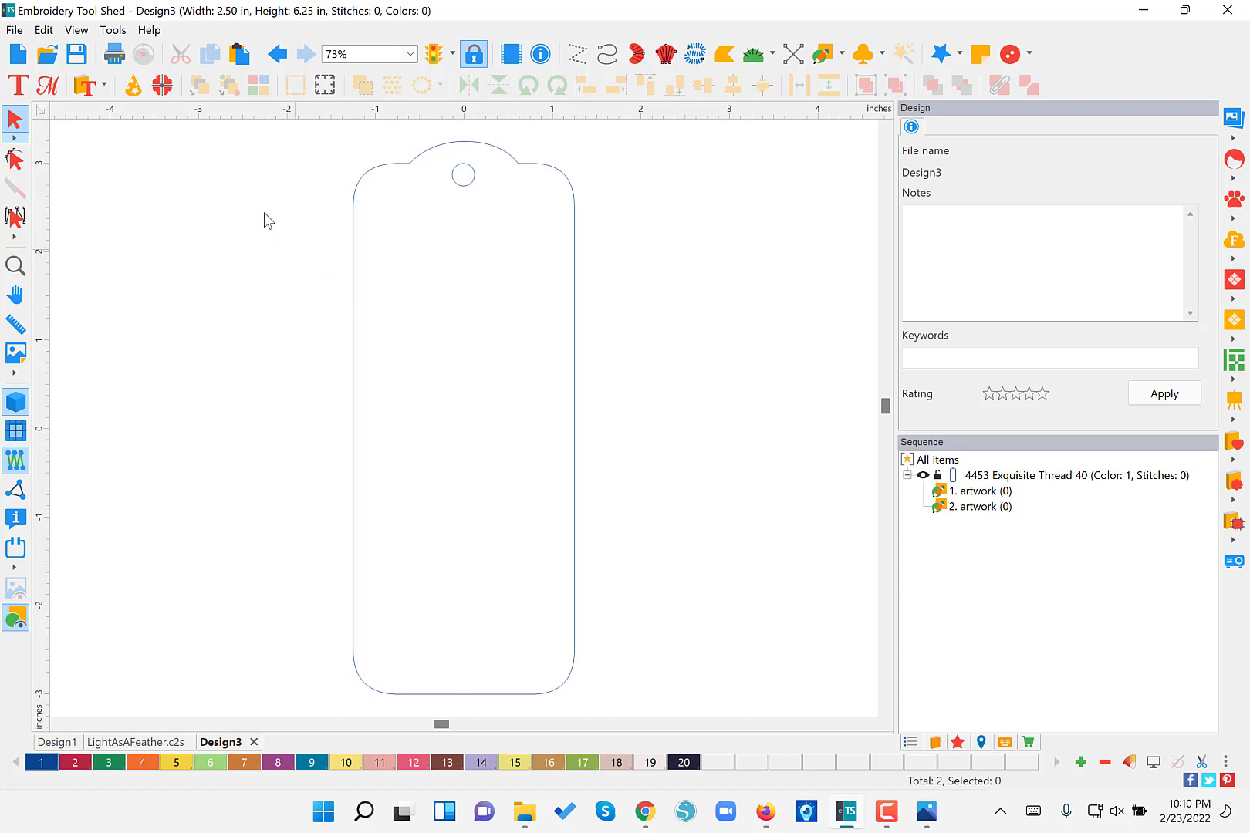
- Try Steil outline stitching on the tag outline and the small hole circle, and undo both conversions back to plain artwork
{"action": "left_click", "coordinate": [354, 226]}
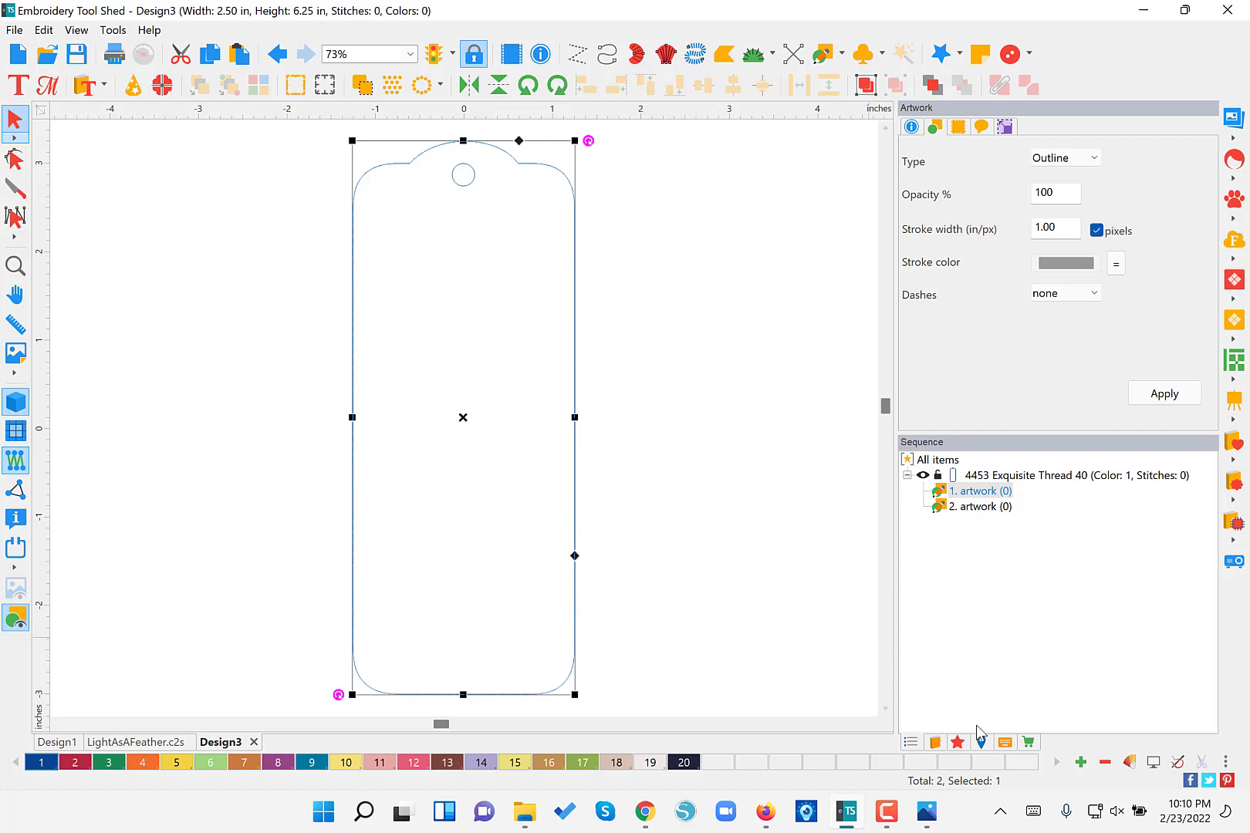
{"action": "left_click", "coordinate": [958, 743]}
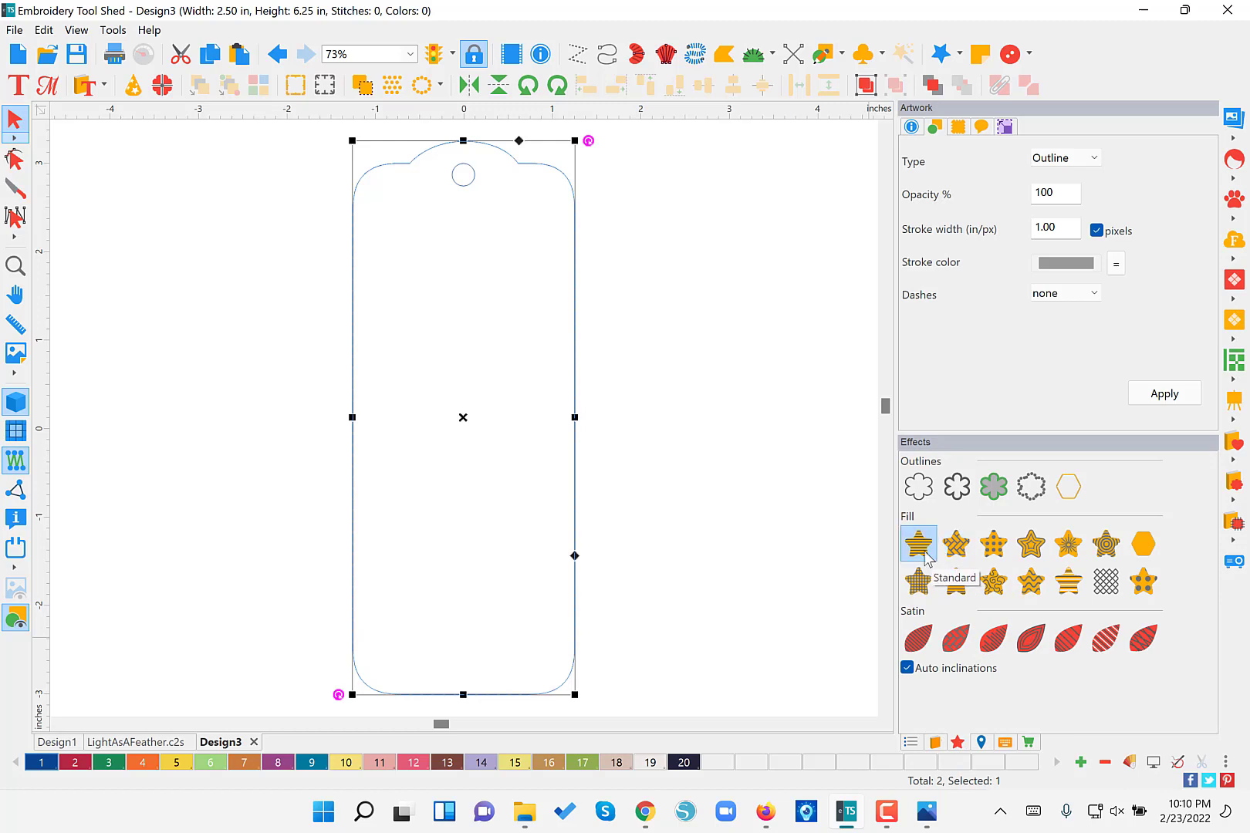
{"action": "left_click", "coordinate": [959, 500]}
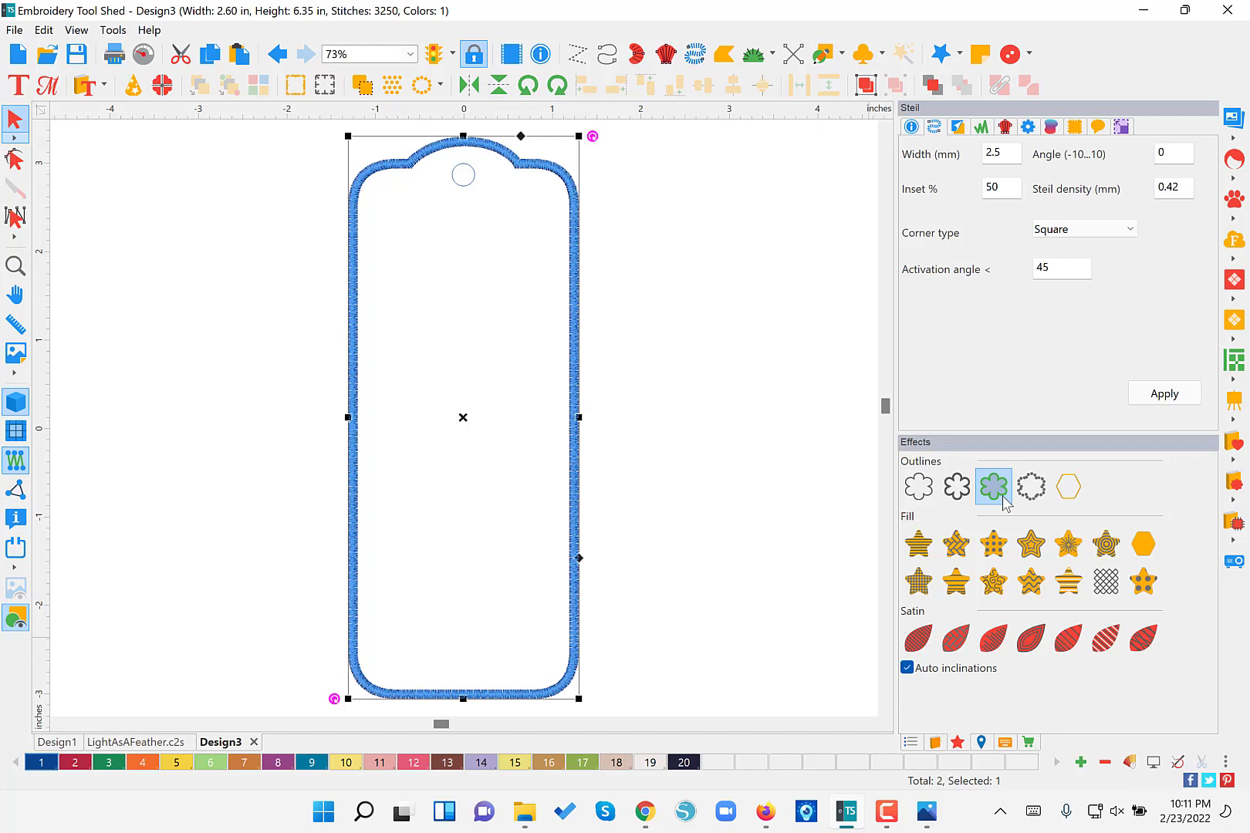
{"action": "left_click", "coordinate": [463, 185]}
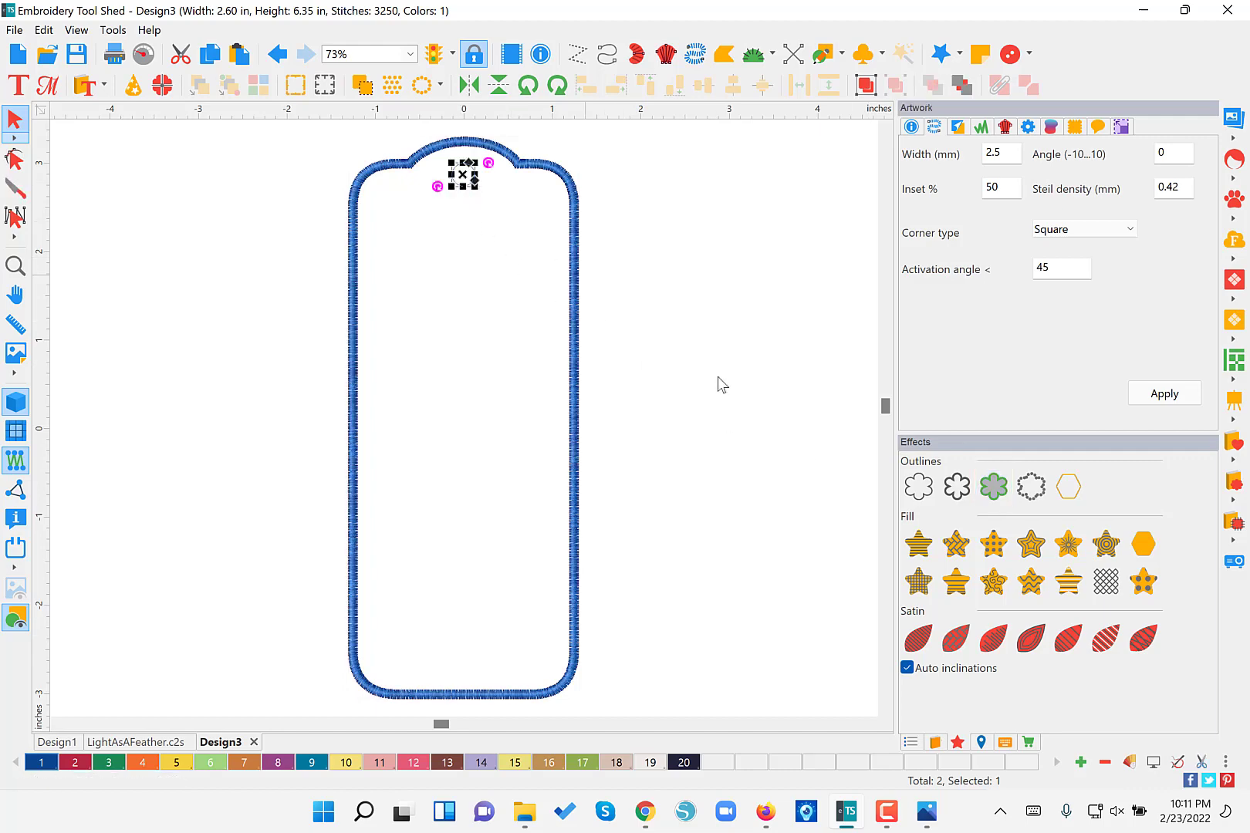
{"action": "left_click", "coordinate": [923, 485]}
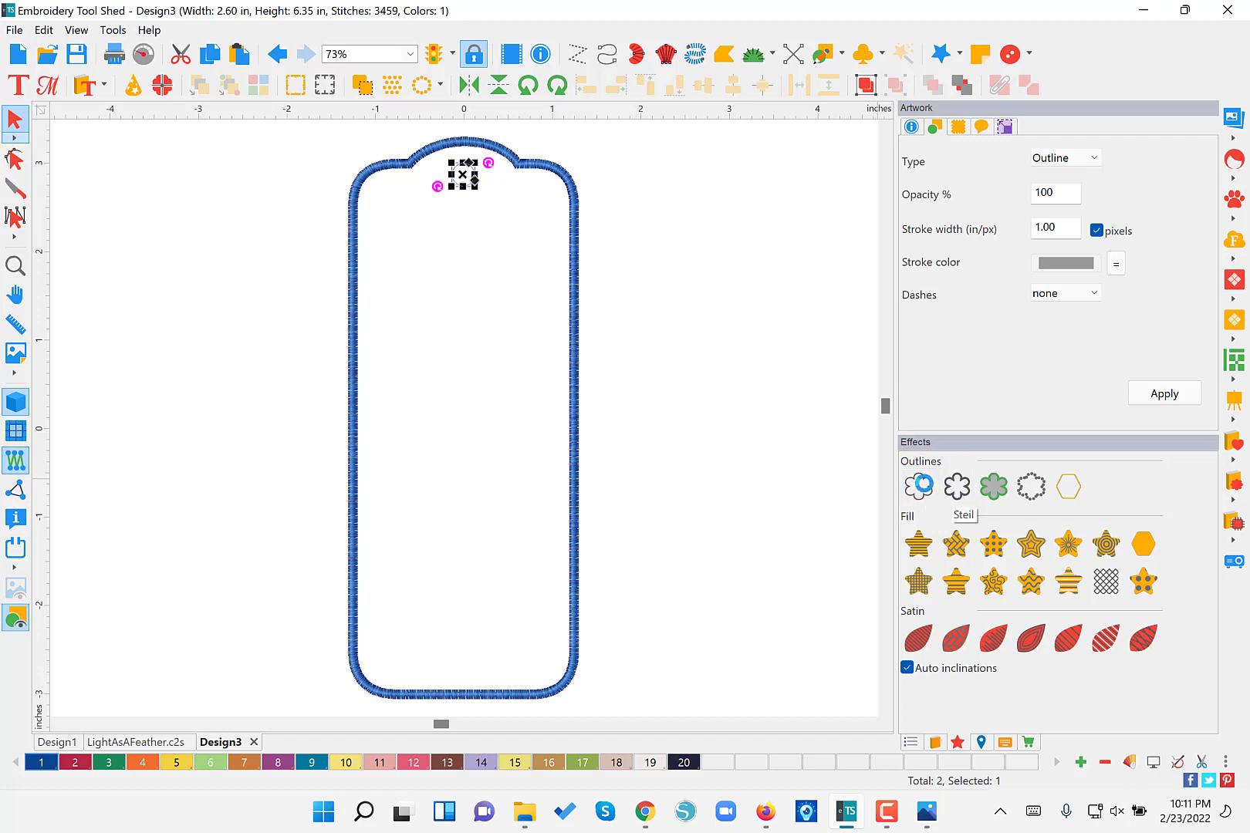
{"action": "left_click", "coordinate": [708, 443]}
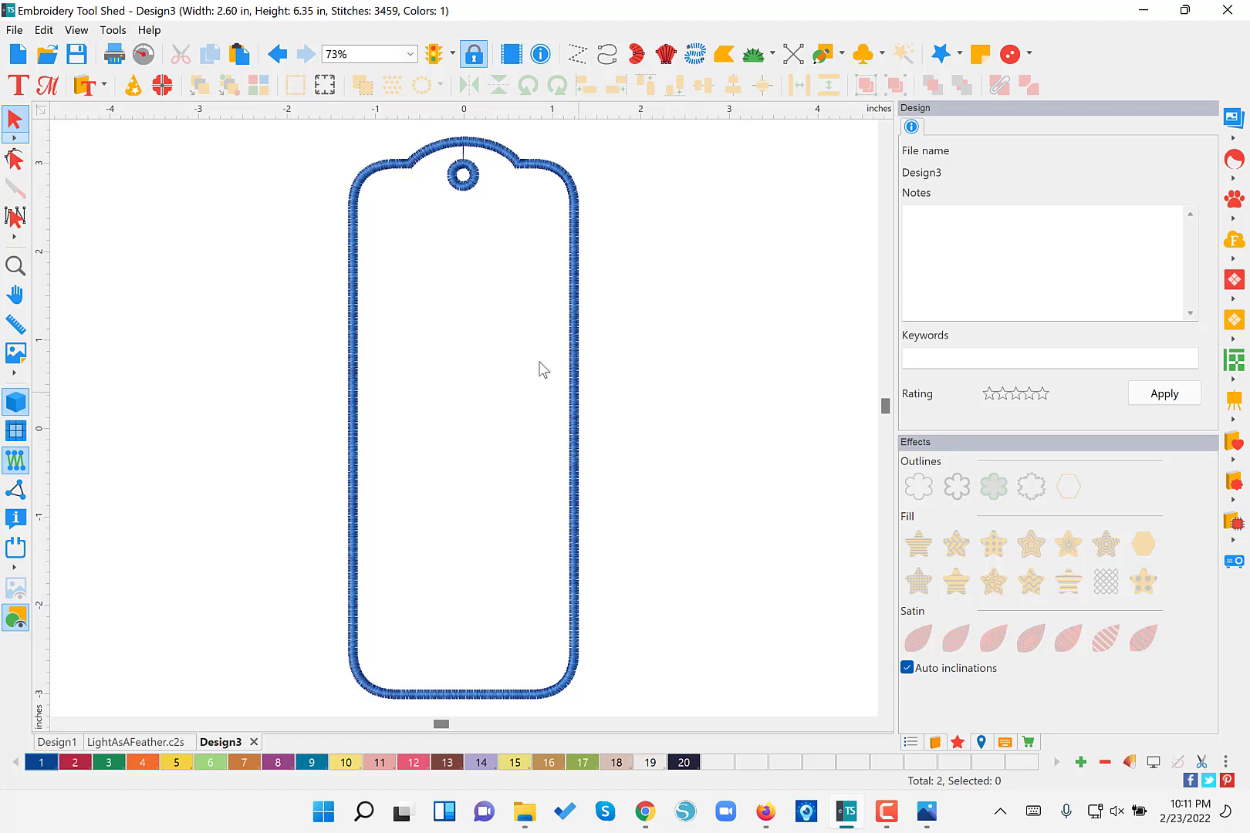
{"action": "left_click", "coordinate": [277, 59]}
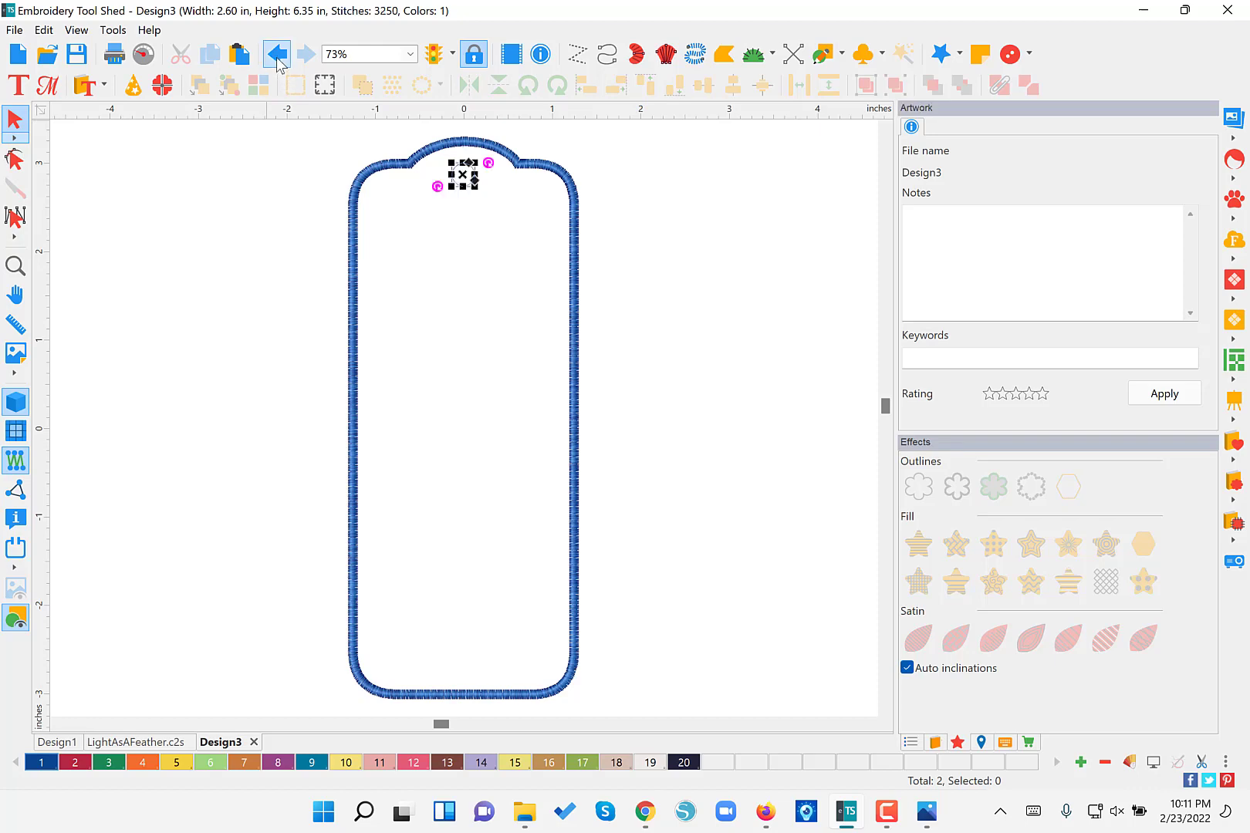
{"action": "left_click", "coordinate": [278, 59]}
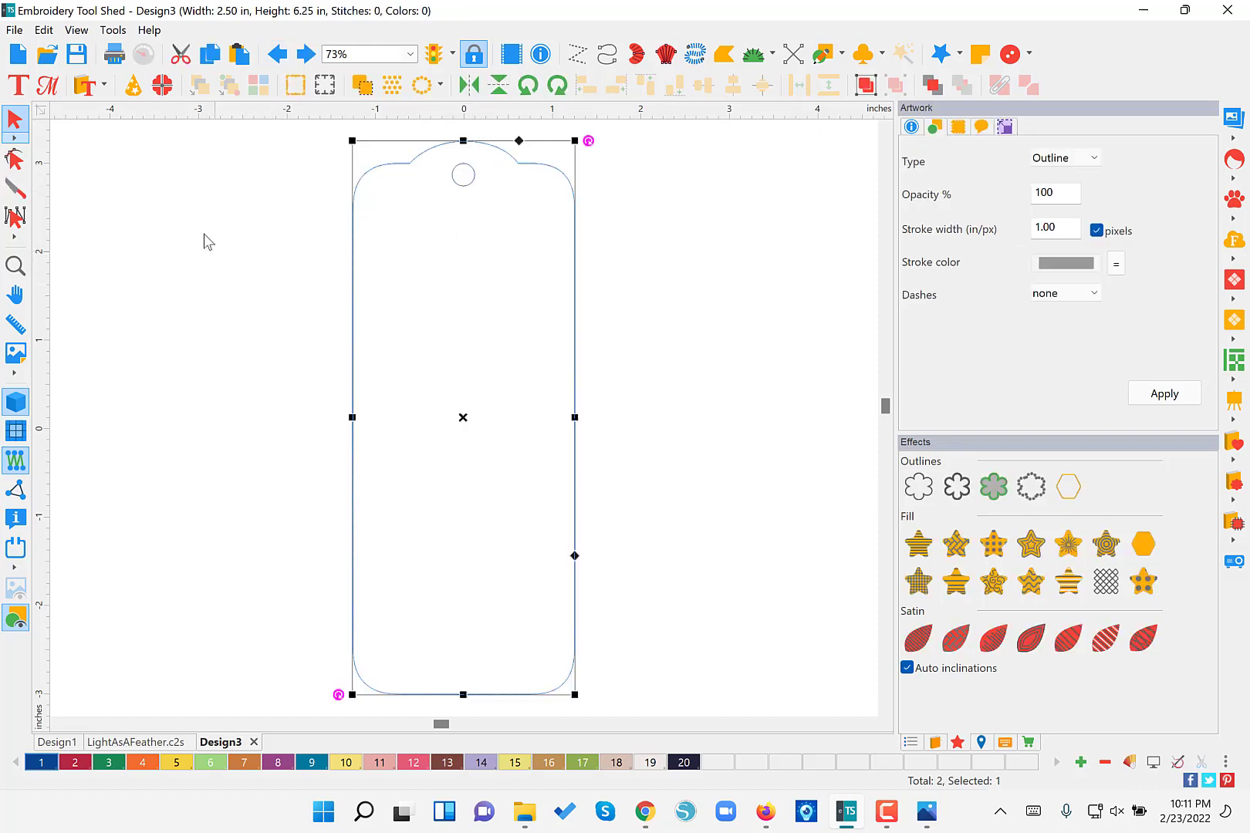
- Export the tag artwork as Design3.svg in Scalable Vector Graphics (SVG) format to the Week_07 folder
{"action": "left_click", "coordinate": [13, 31]}
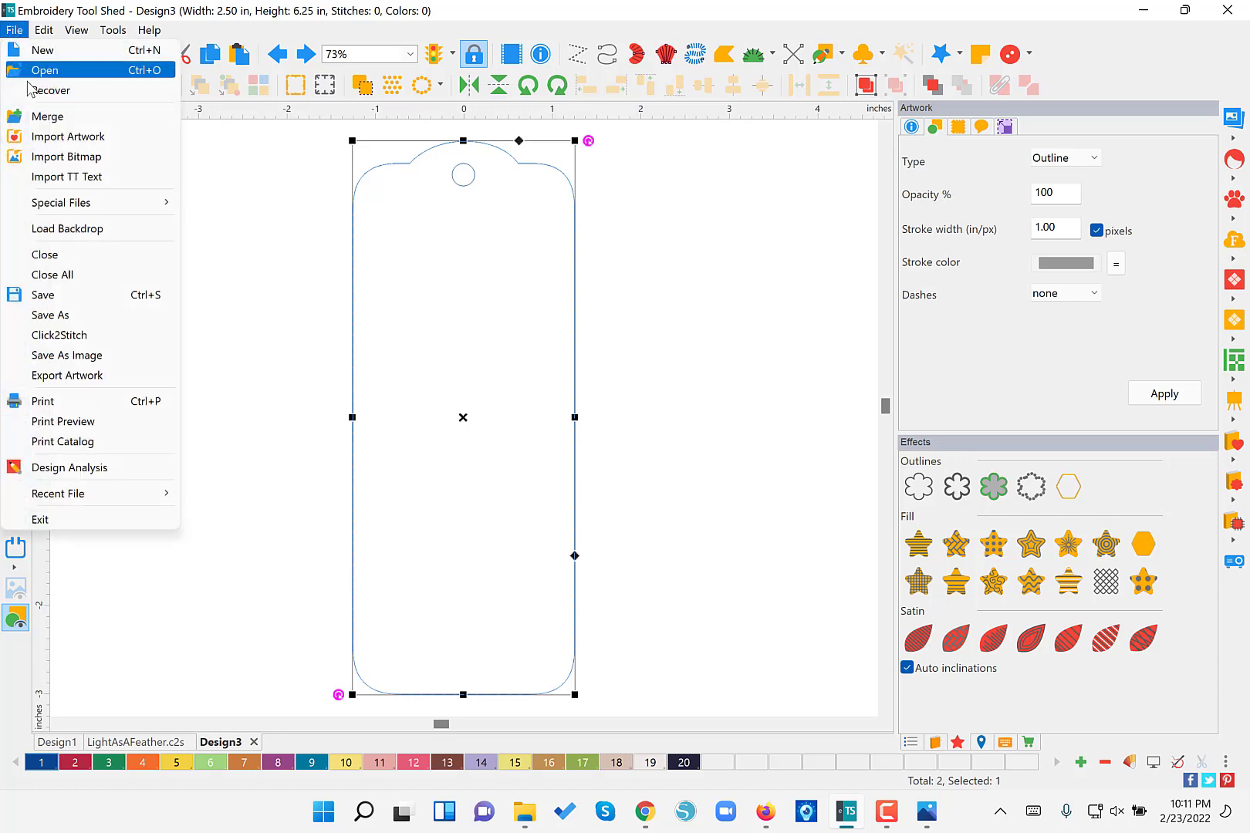
{"action": "left_click", "coordinate": [106, 375]}
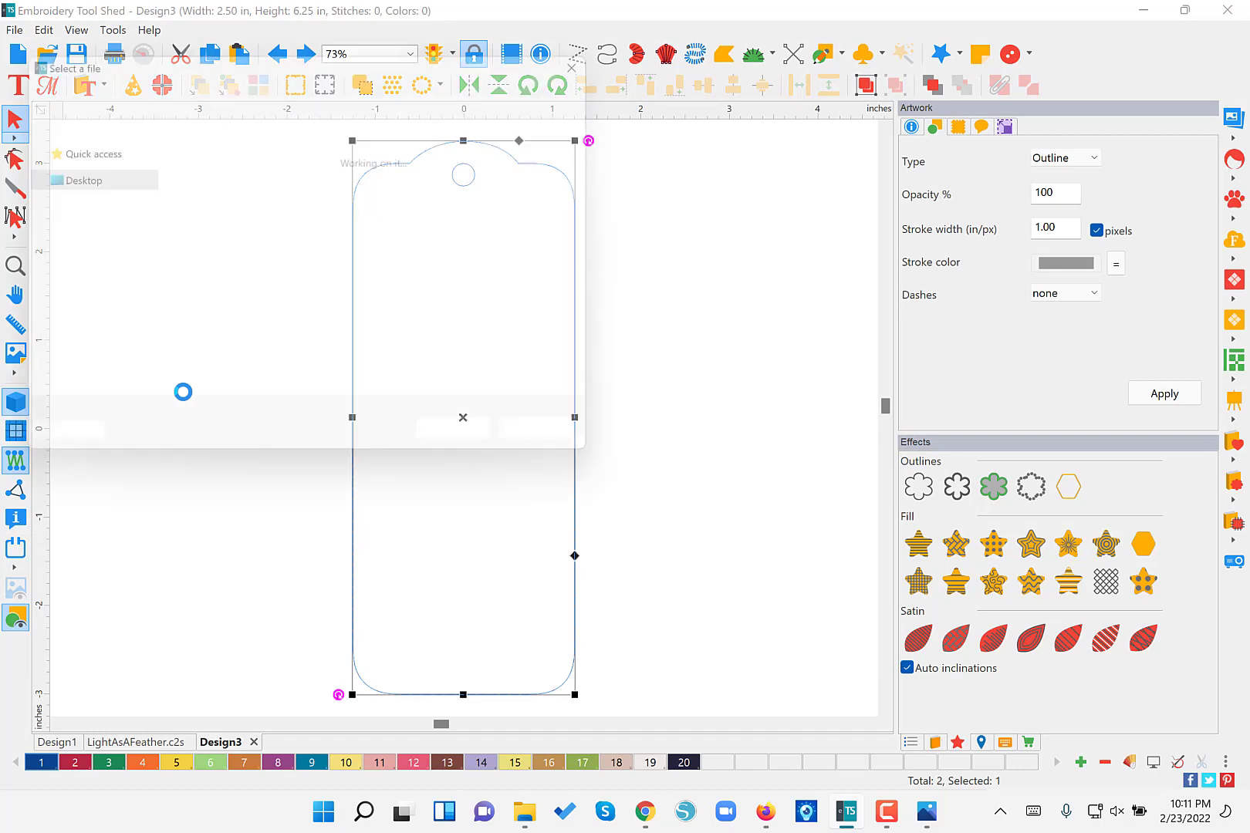
{"action": "left_click", "coordinate": [369, 395]}
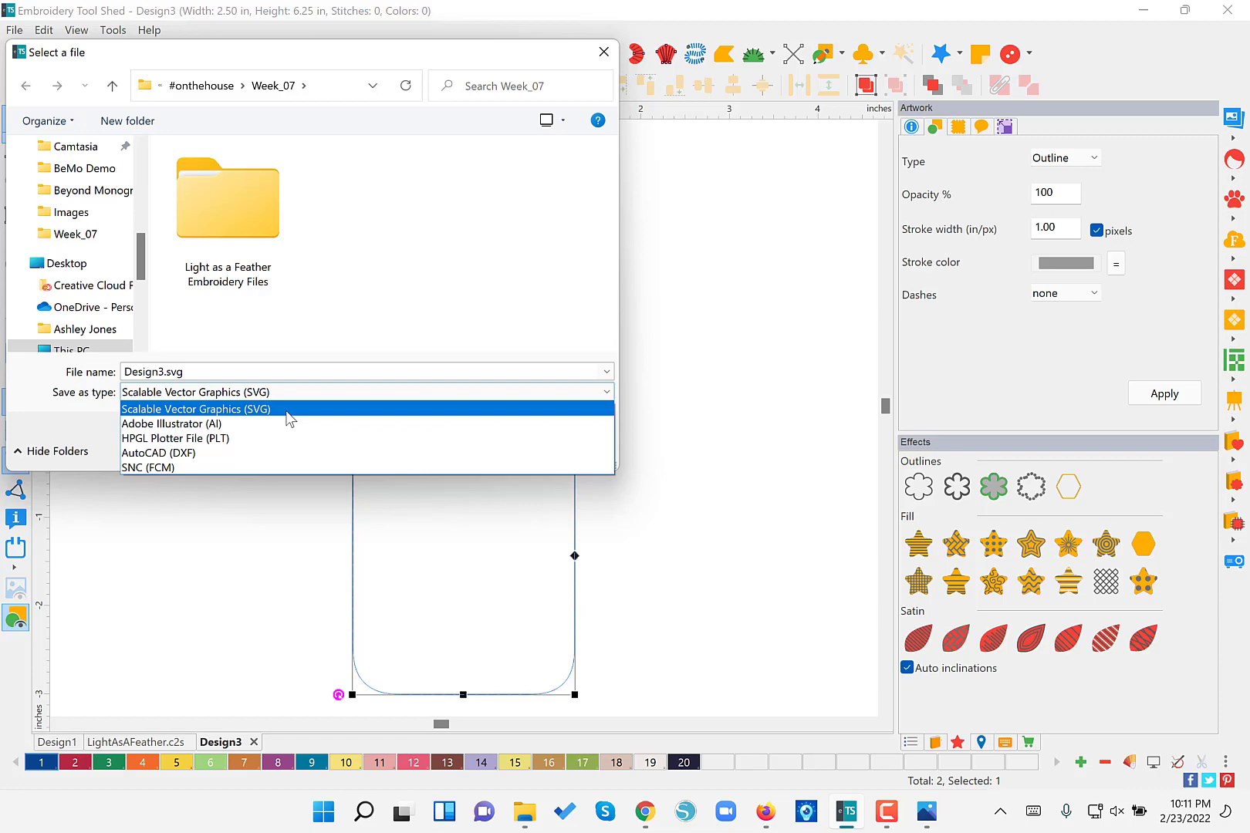
{"action": "left_click", "coordinate": [273, 523]}
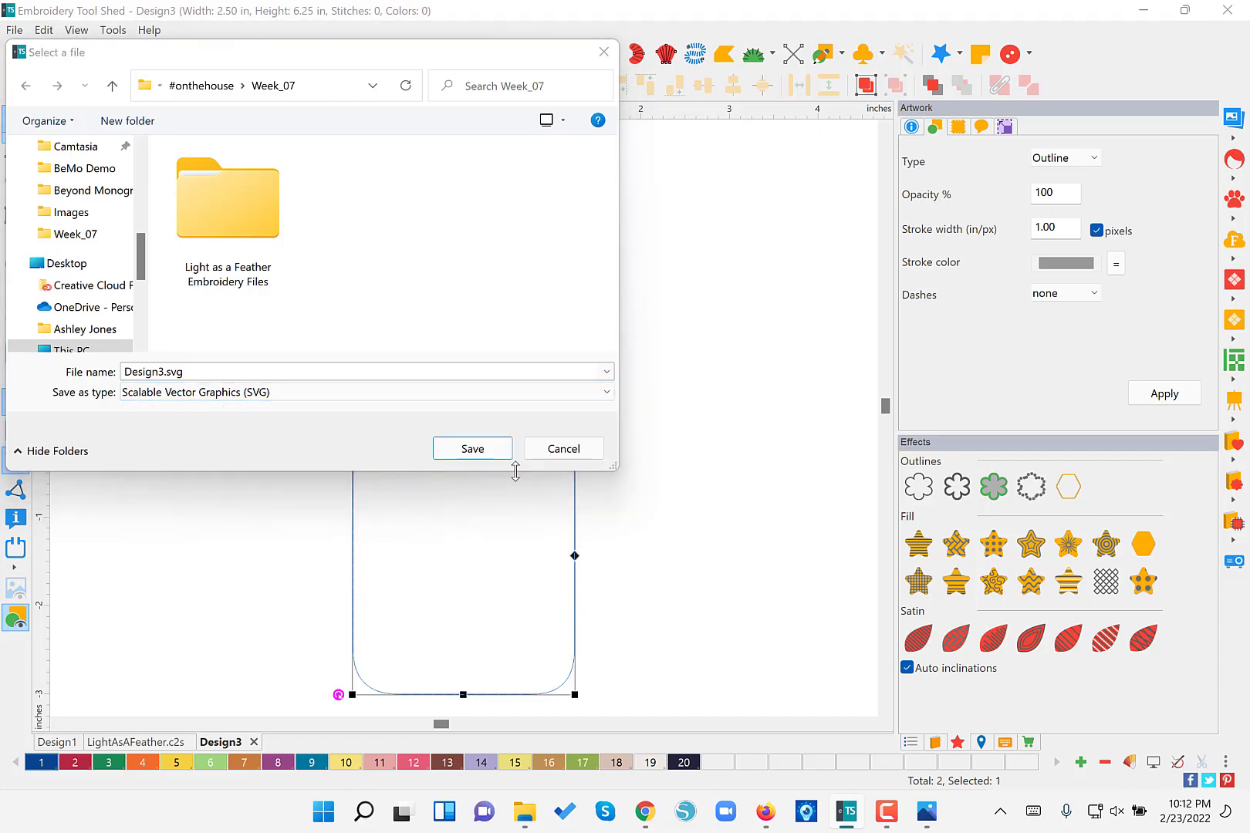
{"action": "left_click", "coordinate": [472, 451]}
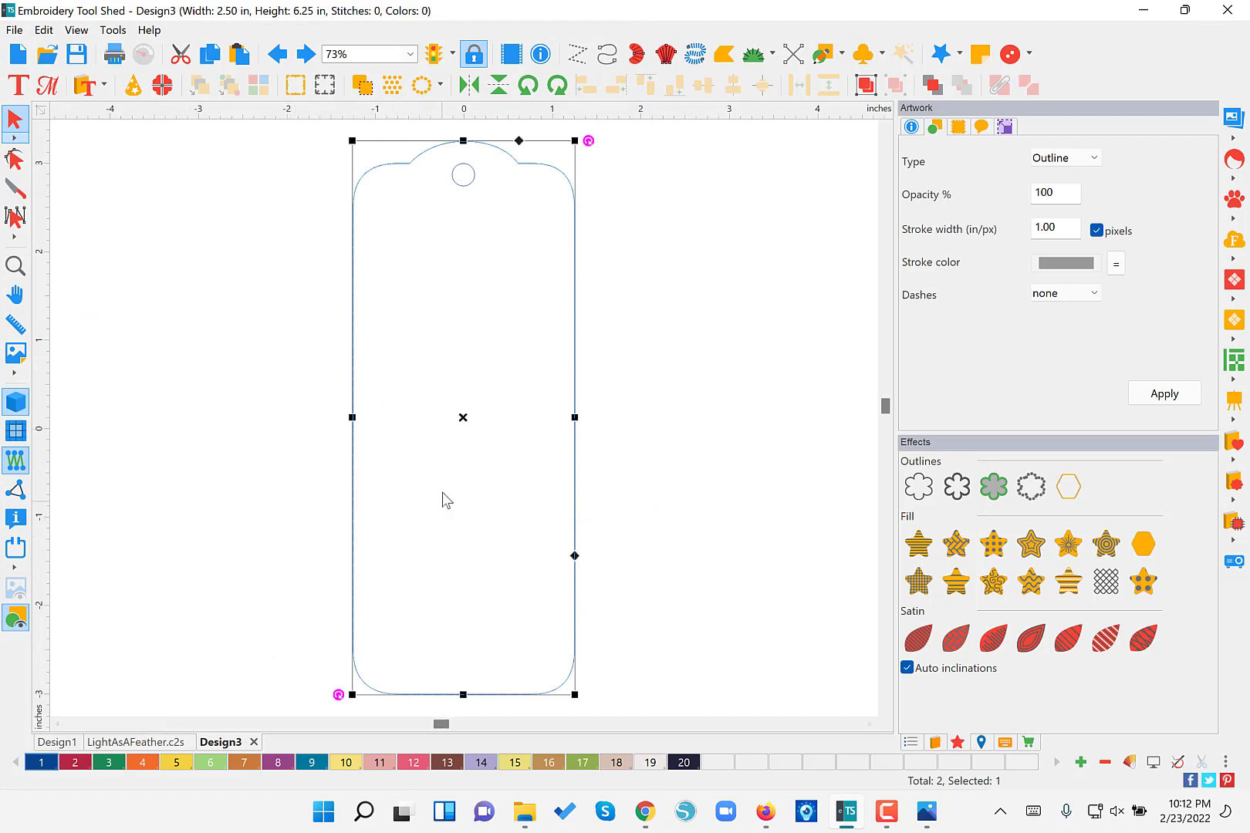
- Merge the LightAsAFeather.c2s design from the Light as a Feather folder on Local Disk (C:) into the tag design
{"action": "left_click", "coordinate": [15, 31]}
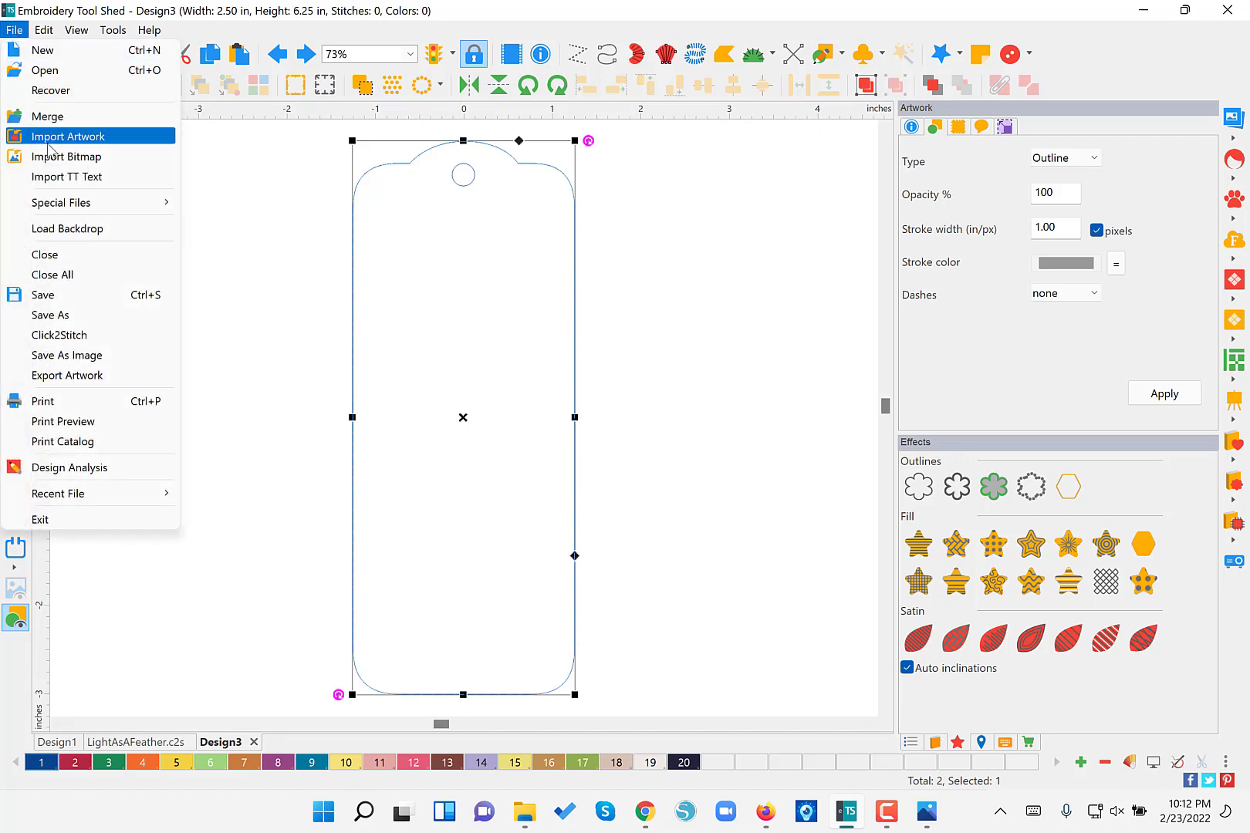
{"action": "left_click", "coordinate": [54, 118]}
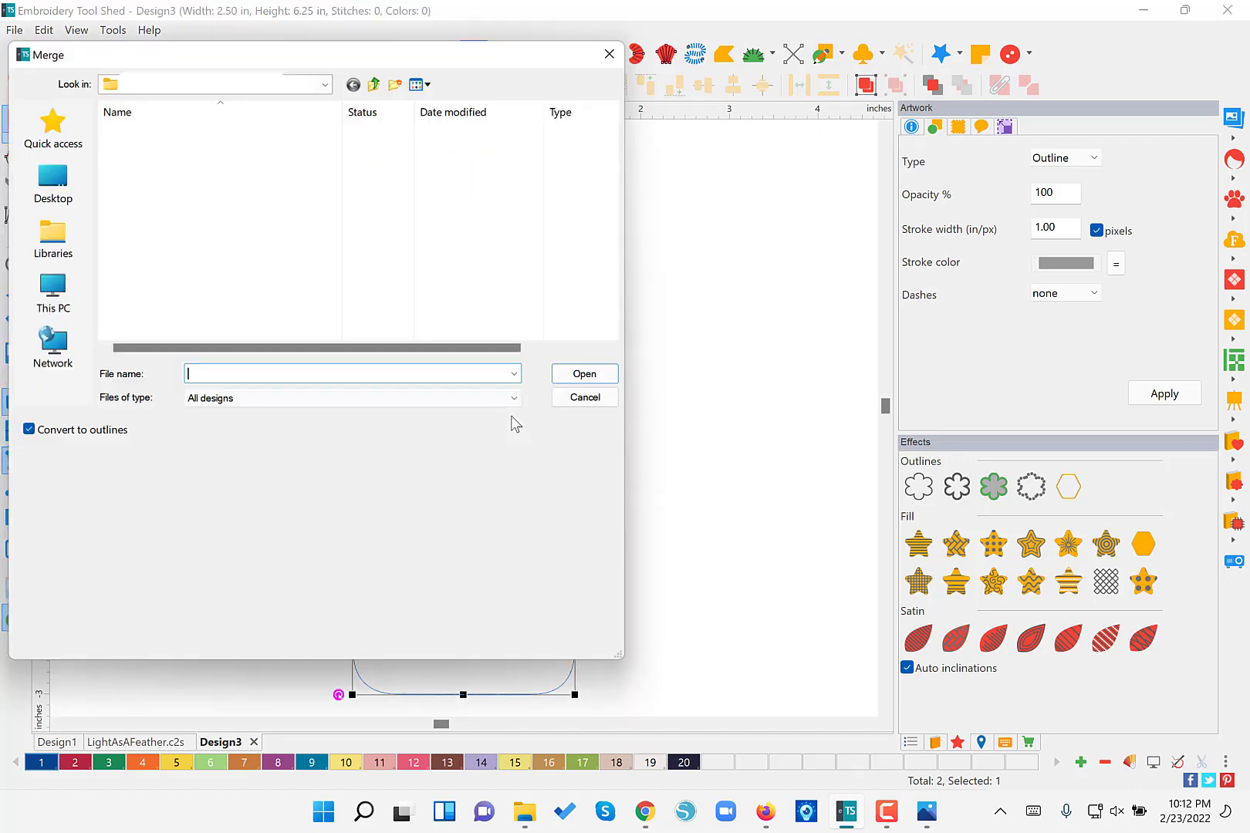
{"action": "left_click", "coordinate": [302, 87]}
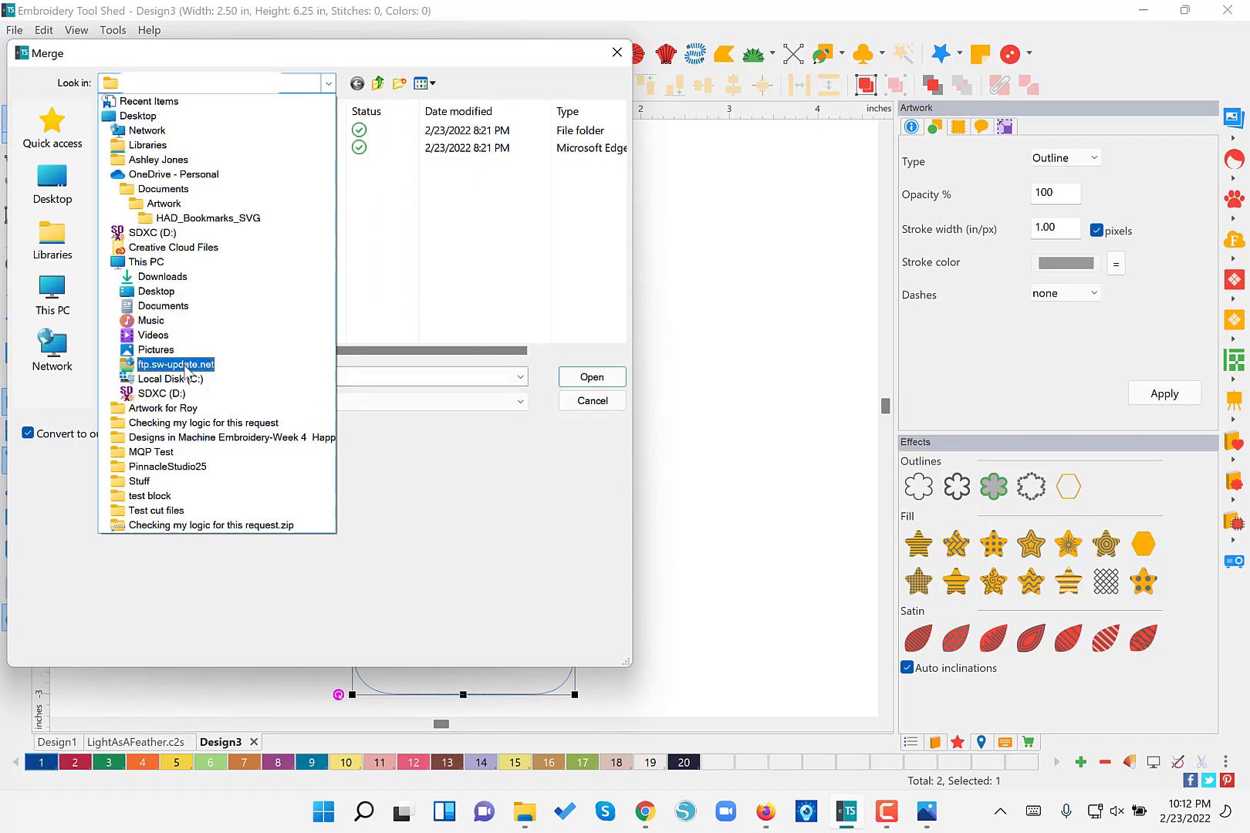
{"action": "left_click", "coordinate": [185, 382]}
{"action": "double_click", "coordinate": [140, 148]}
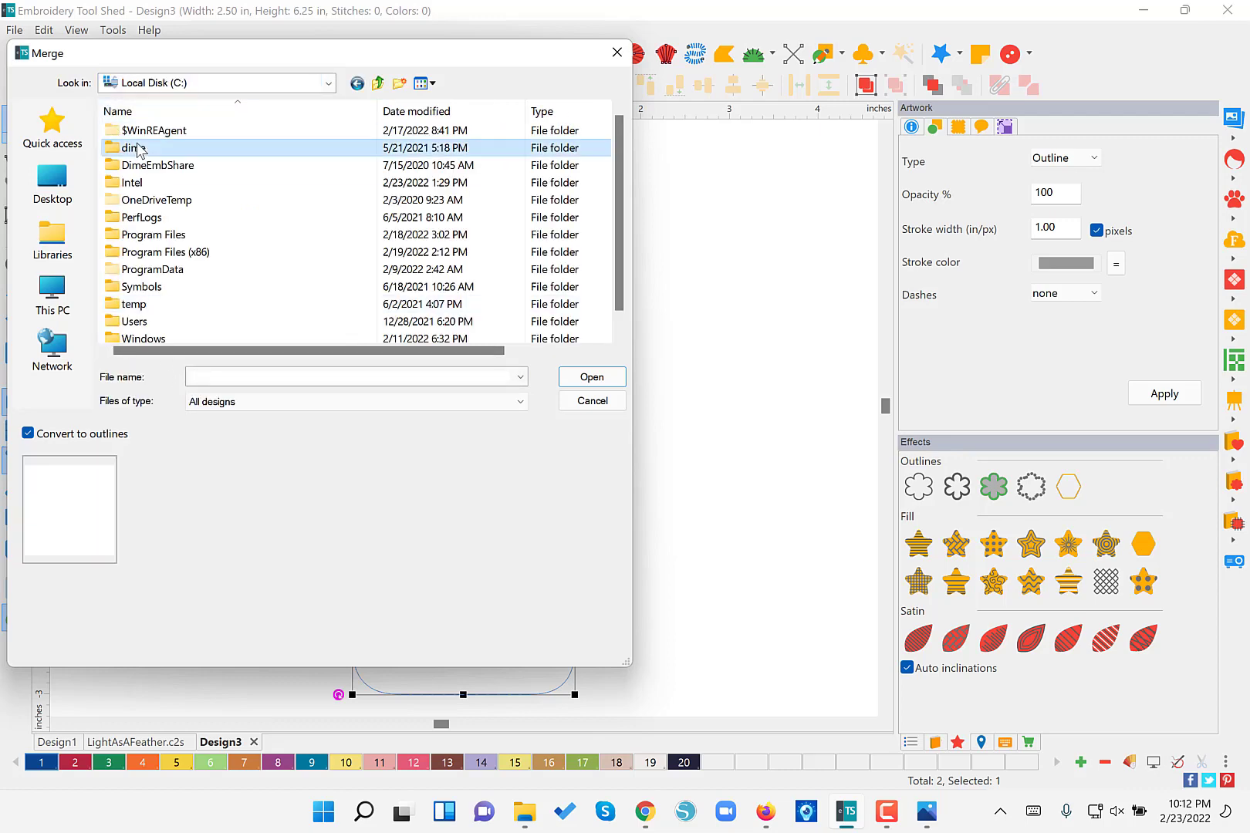
{"action": "double_click", "coordinate": [138, 145]}
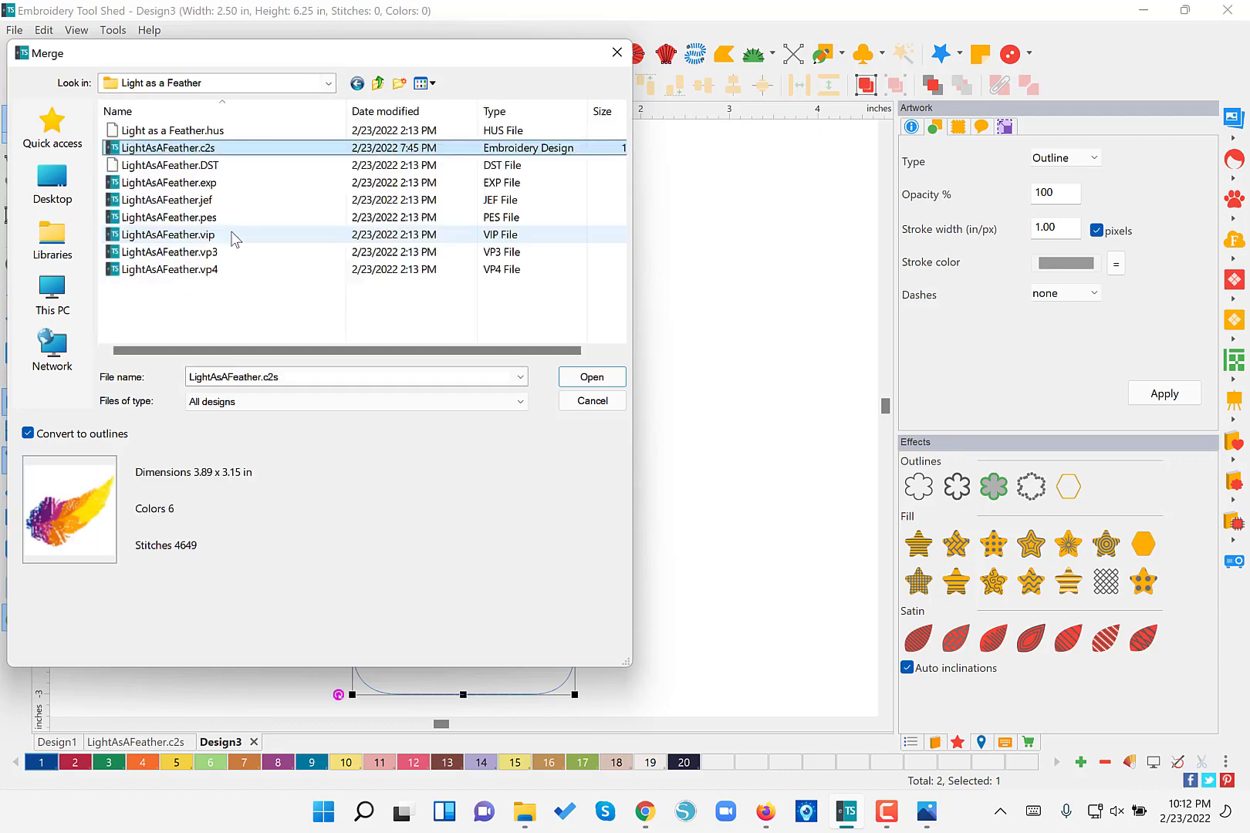
{"action": "double_click", "coordinate": [162, 147]}
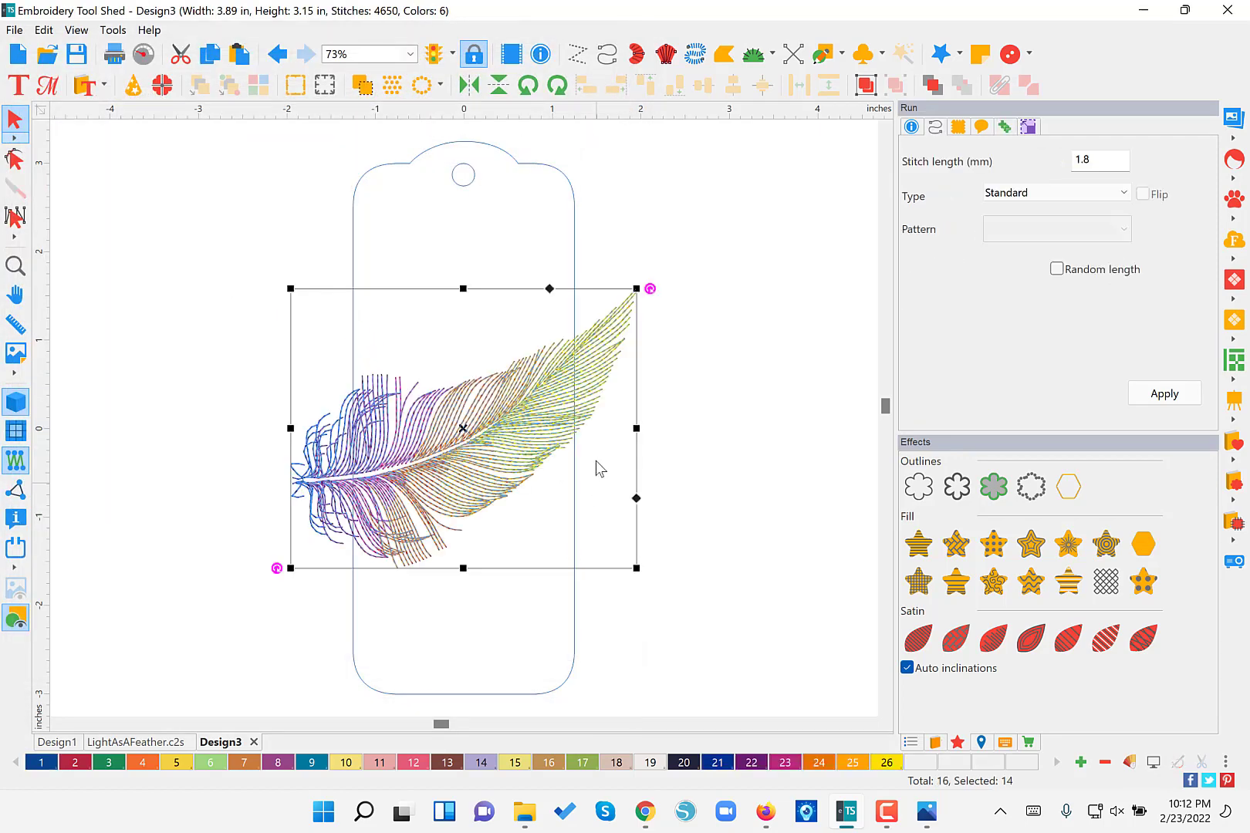
- Rotate the feather about 58 degrees counterclockwise so it stands upright inside the tag outline, and deselect it
{"action": "left_click_drag", "start_coordinate": [650, 289], "coordinate": [446, 205]}
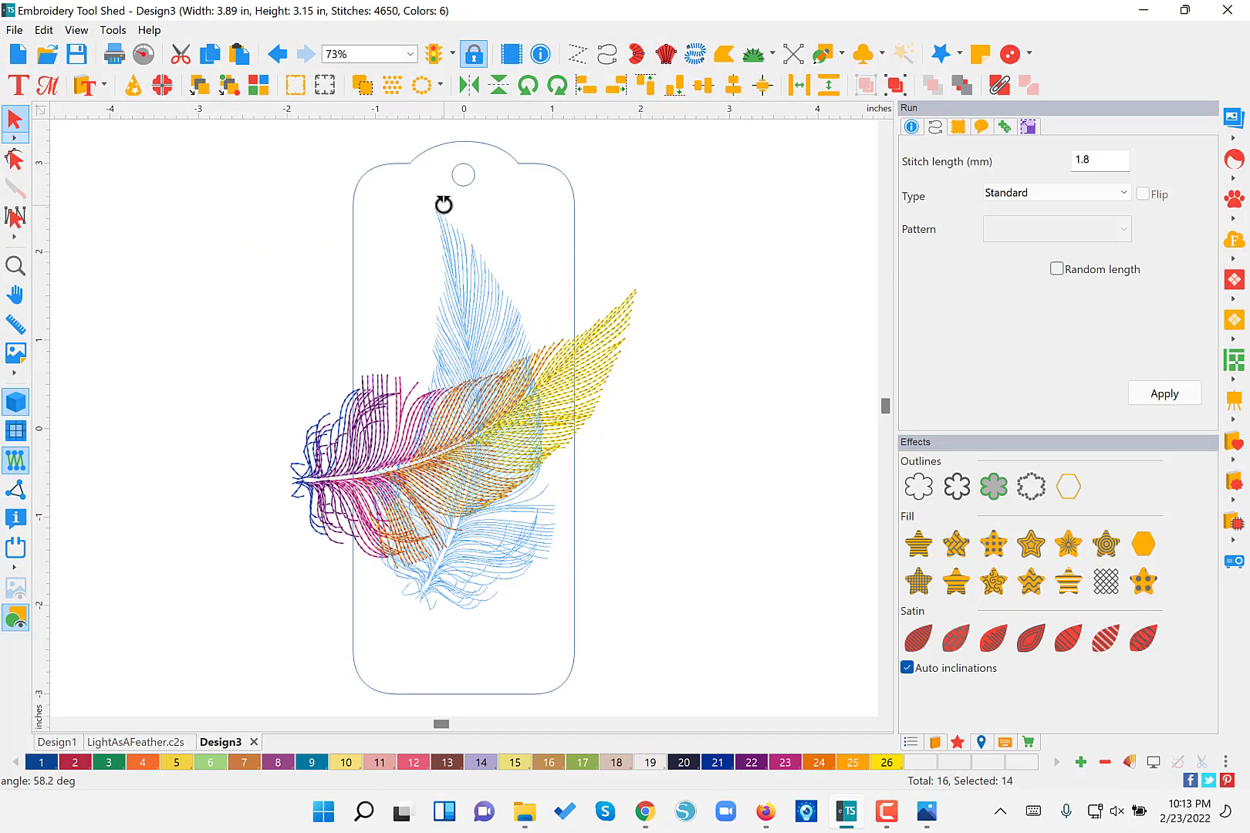
{"action": "left_click", "coordinate": [732, 416]}
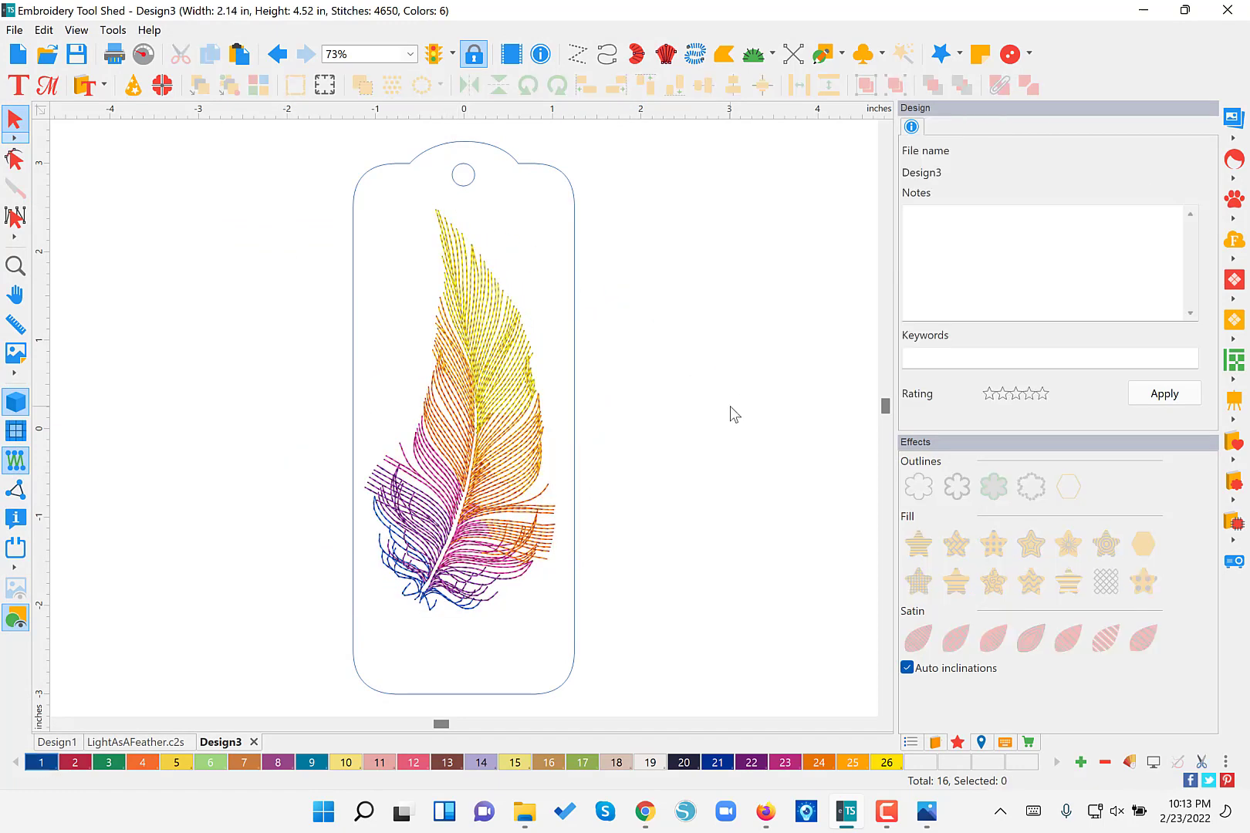